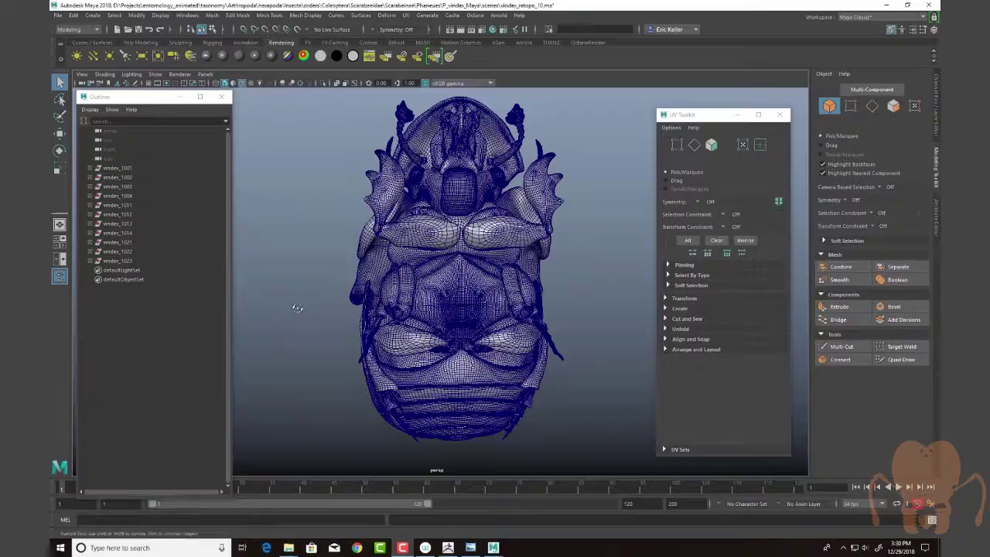
Examine the beetle's retopologized wireframe from the underside, both sides and the back
left_click_drag(297, 308, 386, 335, "alt")
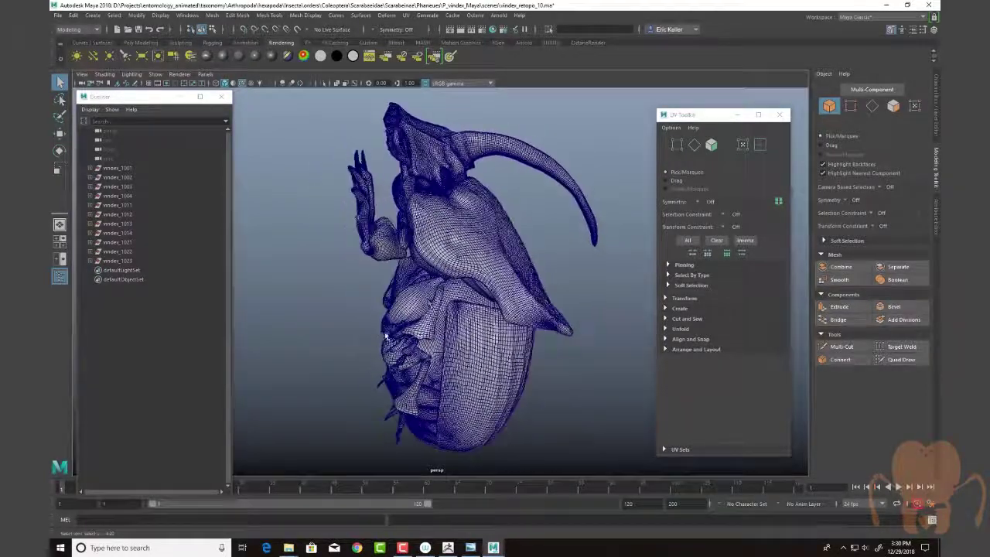
left_click_drag(320, 288, 458, 306, "alt")
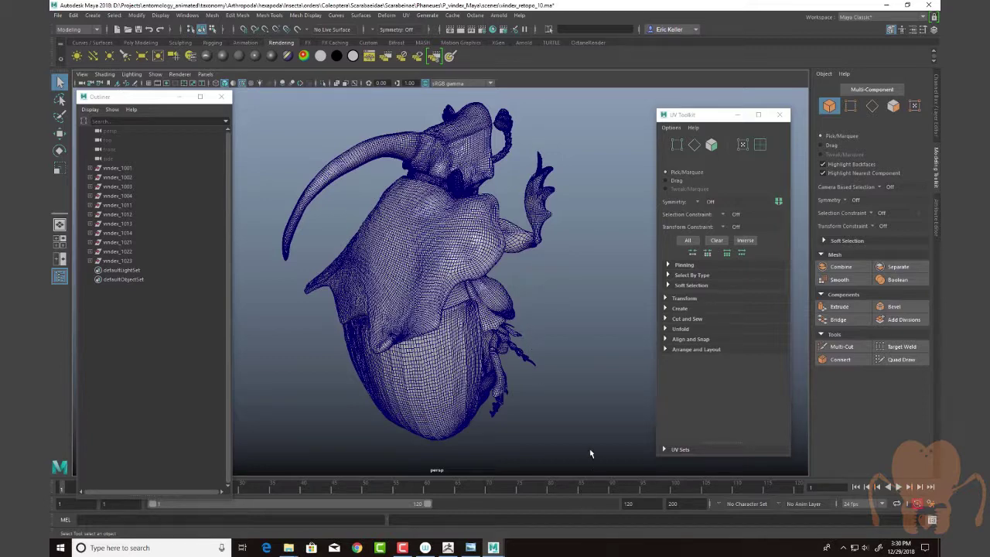
left_click_drag(525, 438, 547, 432, "alt")
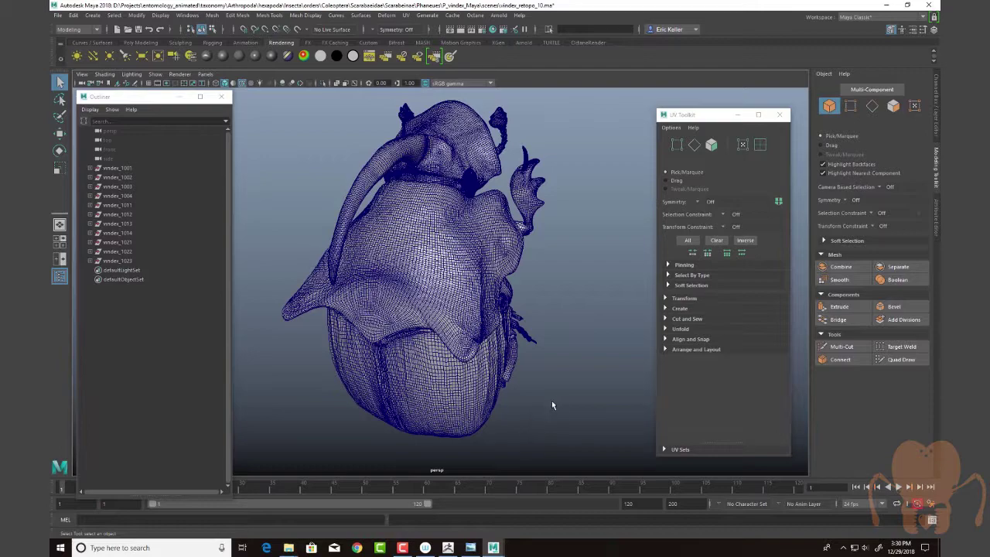
left_click_drag(562, 395, 490, 397, "alt")
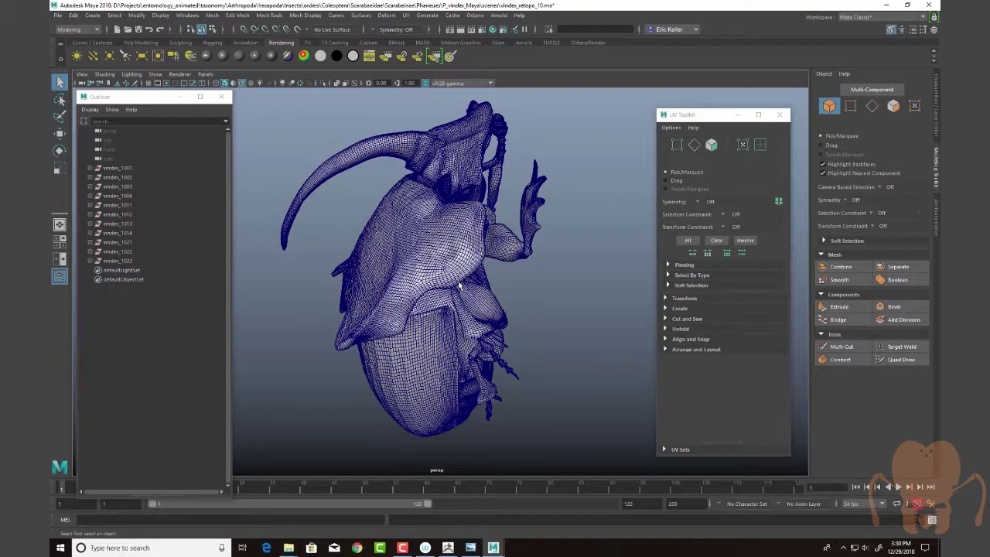
left_click_drag(529, 300, 406, 234, "alt")
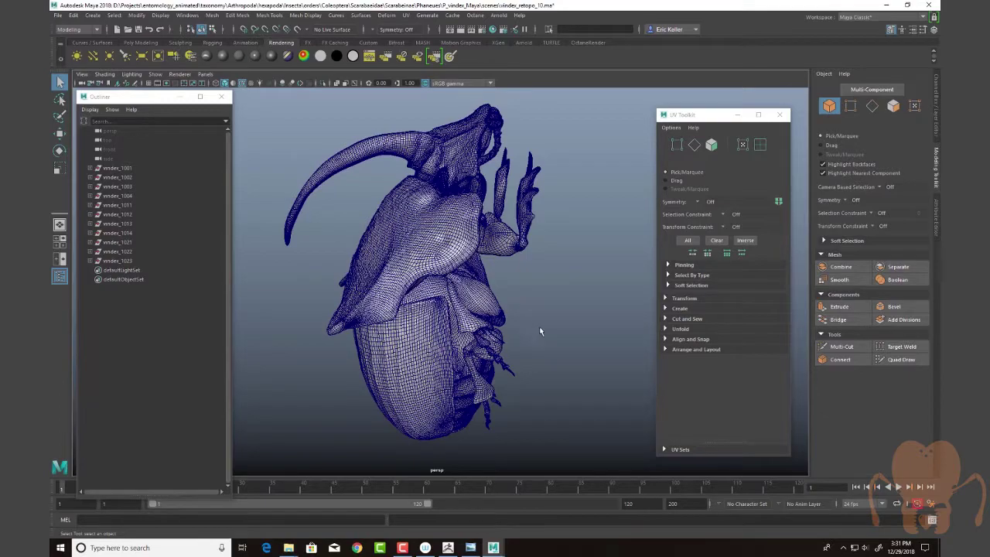
left_click_drag(539, 331, 526, 357, "alt")
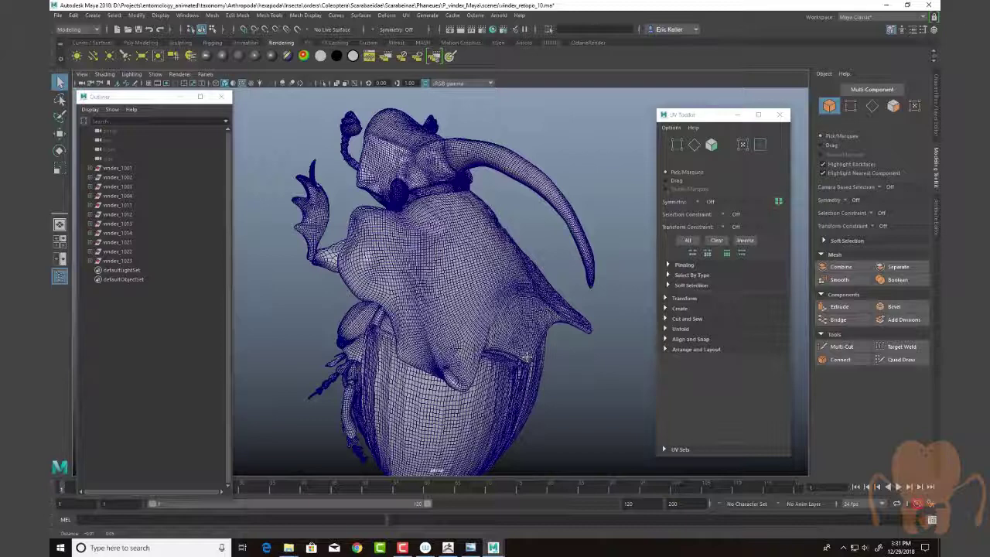
middle_click_drag(527, 356, 527, 367, "alt")
left_click_drag(521, 361, 524, 361, "alt")
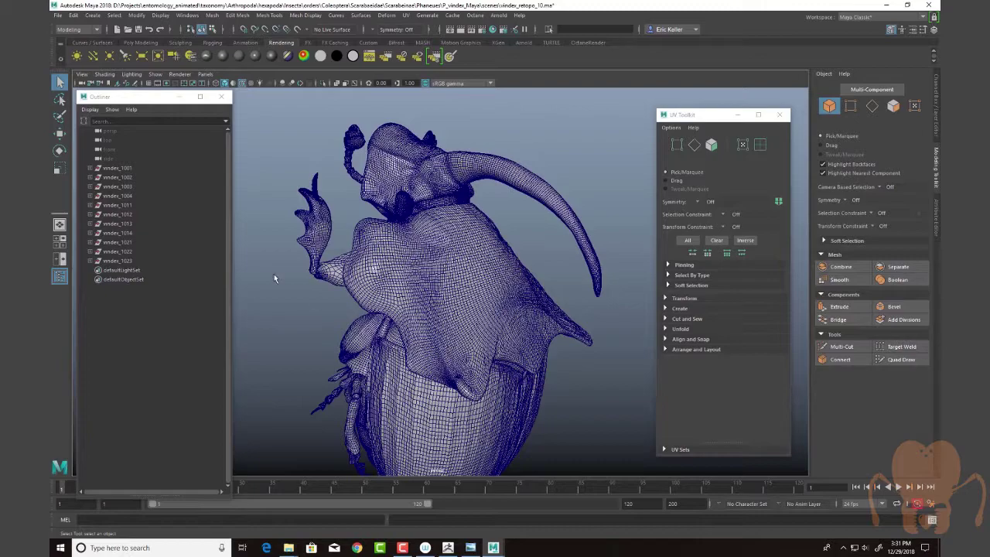
left_click_drag(281, 165, 278, 203, "alt")
Open the earlier scene vindex_retopo_04.ma from the project's scenes folder
left_click(57, 15)
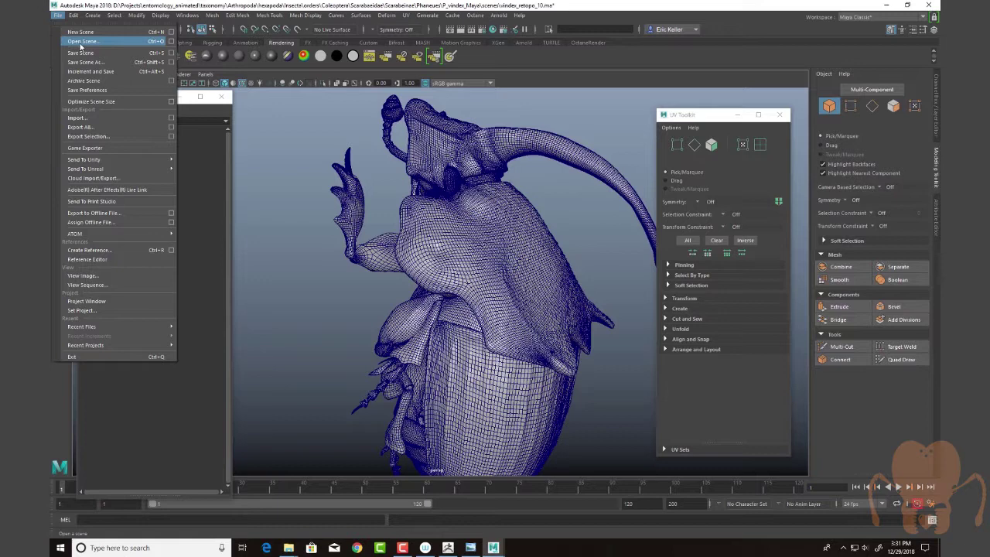
left_click(80, 42)
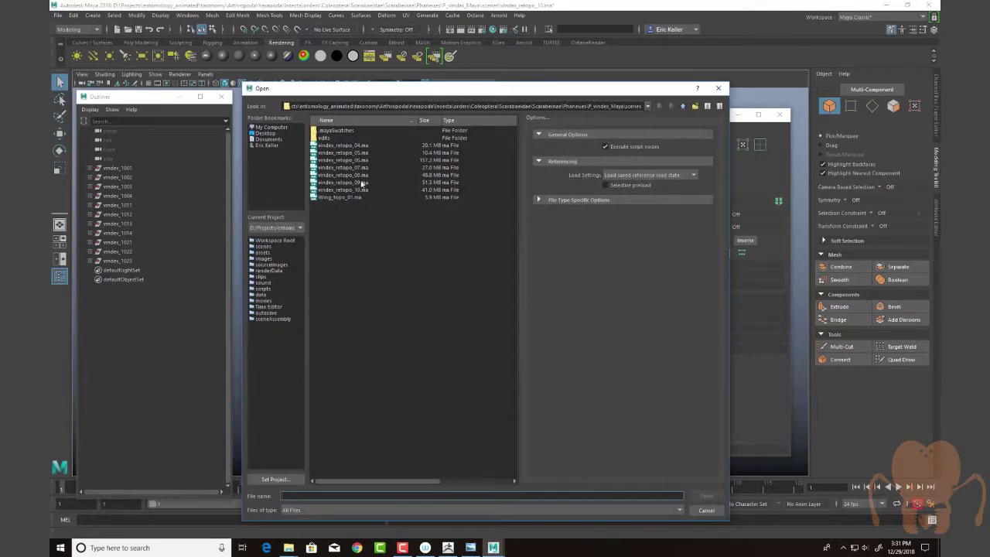
left_click(356, 146)
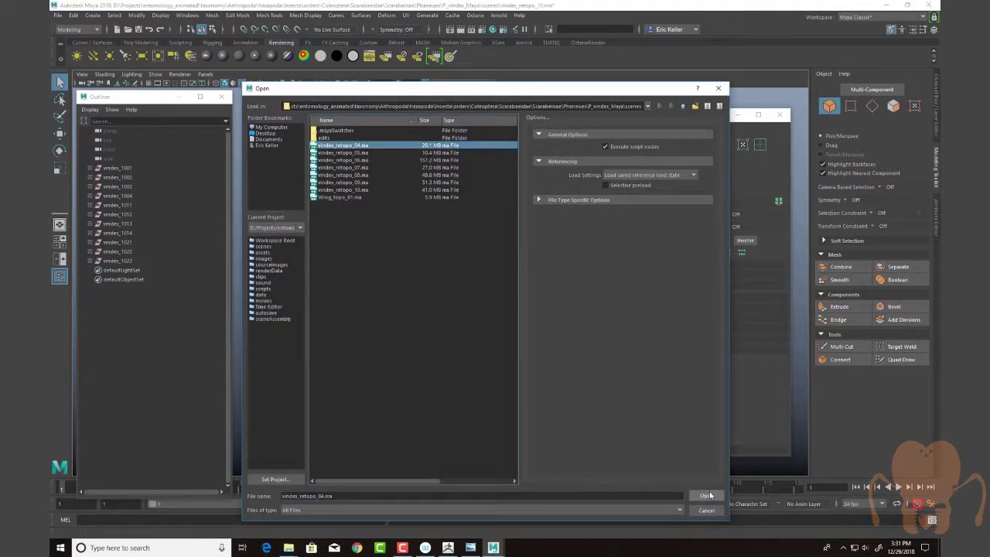
left_click(707, 496)
left_click(456, 283)
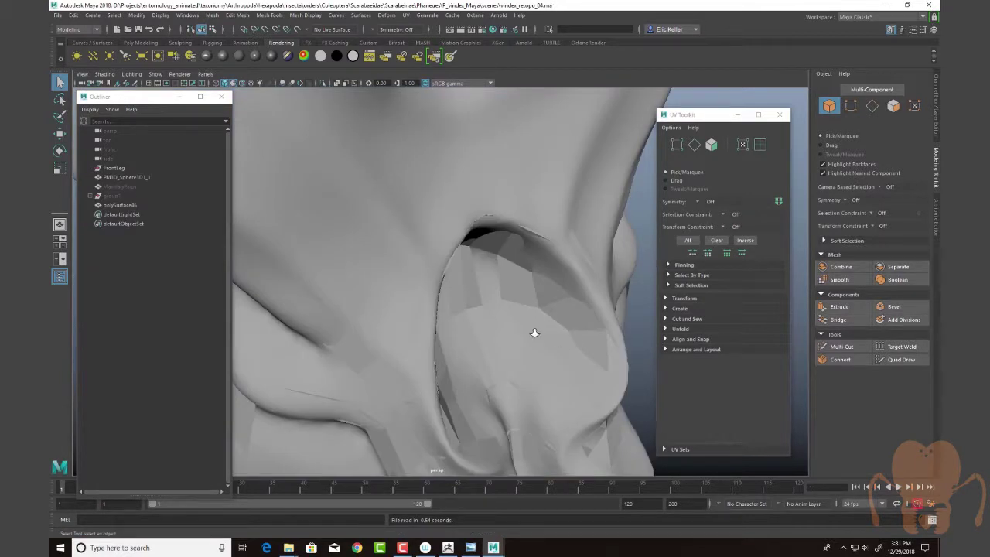
Select the dense sculpted mesh PM3D_Sphere3D1_1 and make it the live surface
right_click_drag(535, 332, 410, 263, "alt")
left_click(410, 265)
left_click_drag(412, 266, 445, 307, "alt")
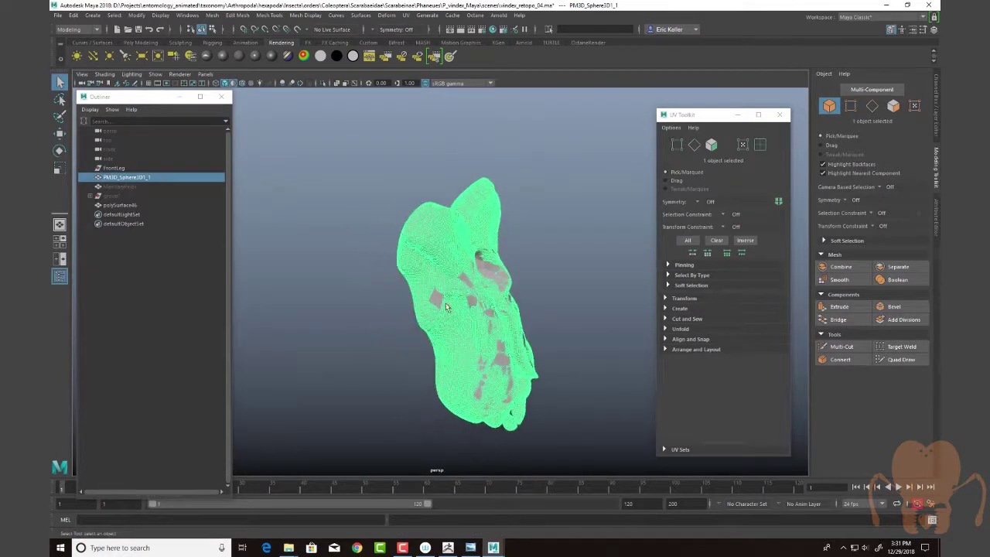
right_click_drag(445, 303, 557, 346, "alt")
middle_click_drag(510, 323, 454, 355, "alt")
right_click_drag(454, 356, 572, 345, "alt")
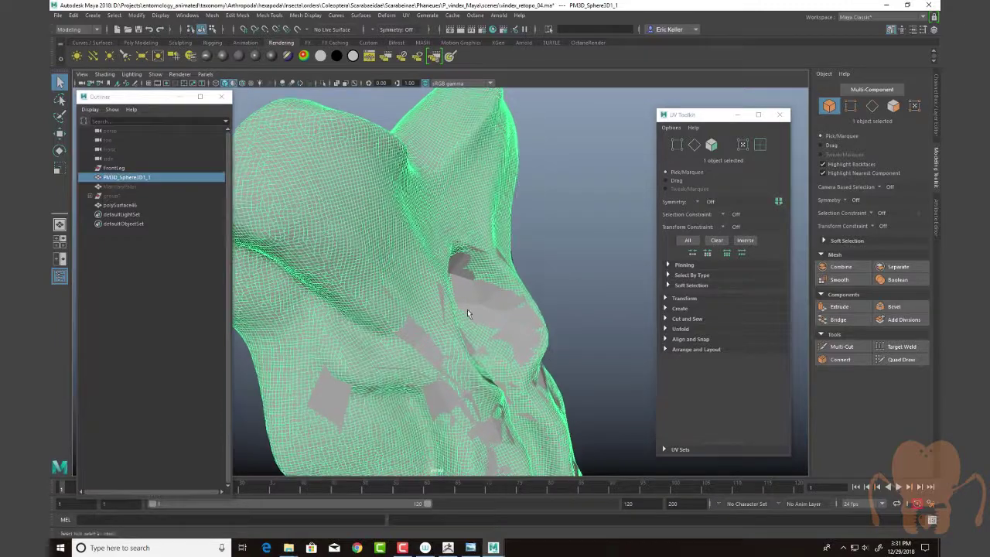
left_click_drag(467, 313, 466, 334, "alt")
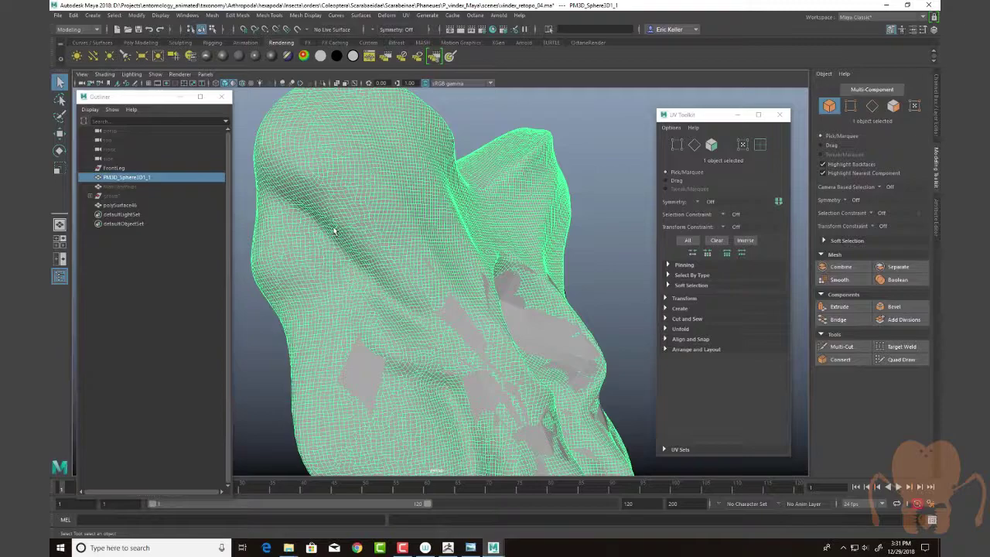
right_click_drag(334, 230, 357, 193, "alt")
right_click_drag(452, 271, 389, 263, "alt")
middle_click_drag(462, 311, 435, 259, "alt")
left_click_drag(436, 259, 466, 281, "alt")
right_click_drag(467, 281, 434, 288, "alt")
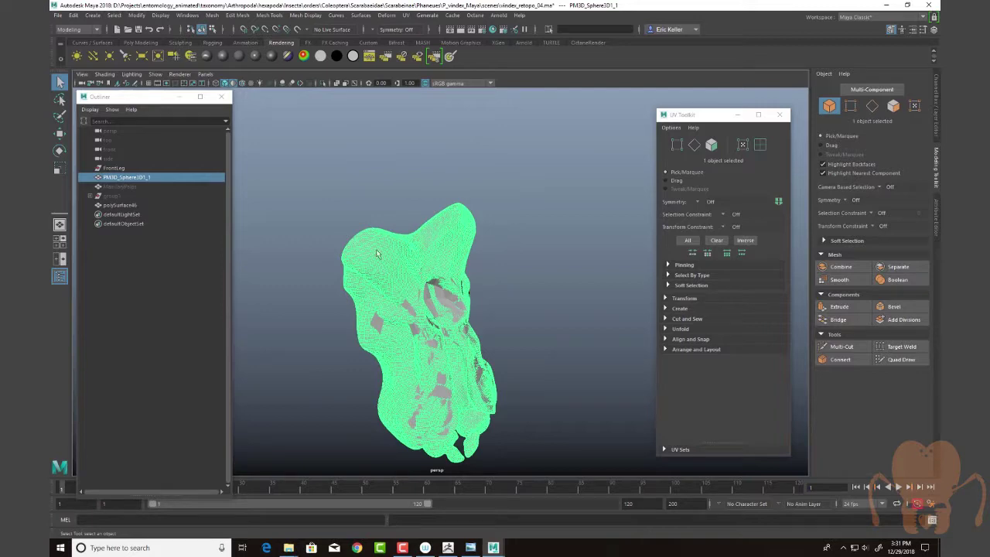
left_click_drag(379, 254, 425, 221, "alt")
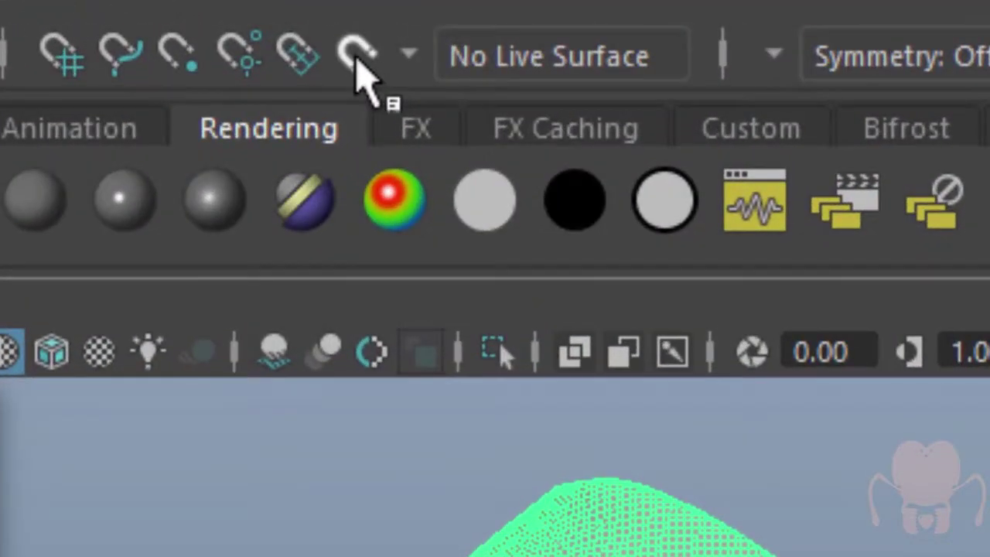
left_click(357, 60)
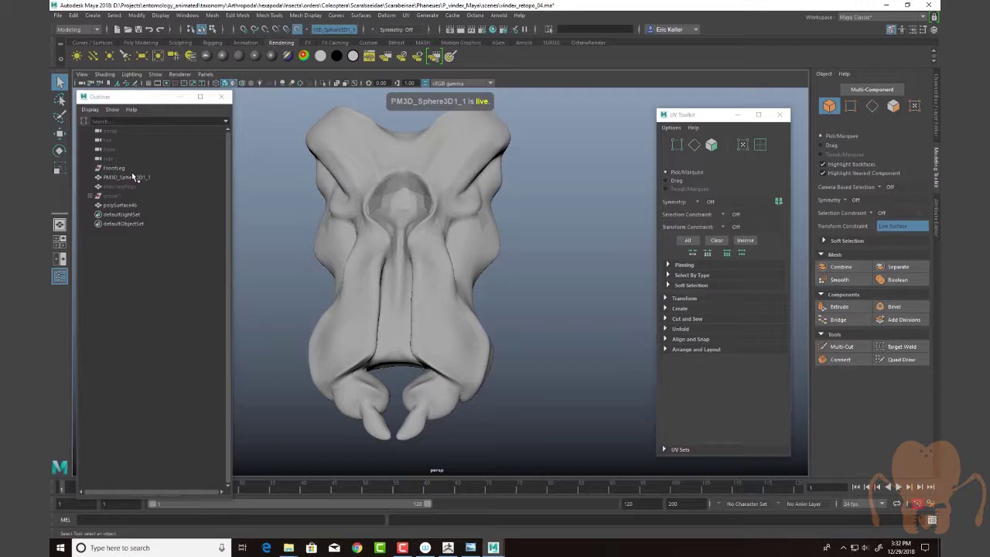
Select polySurface46 to check where the low-poly mesh lies on the live sculpt
left_click(134, 177)
left_click(124, 195)
left_click(116, 206)
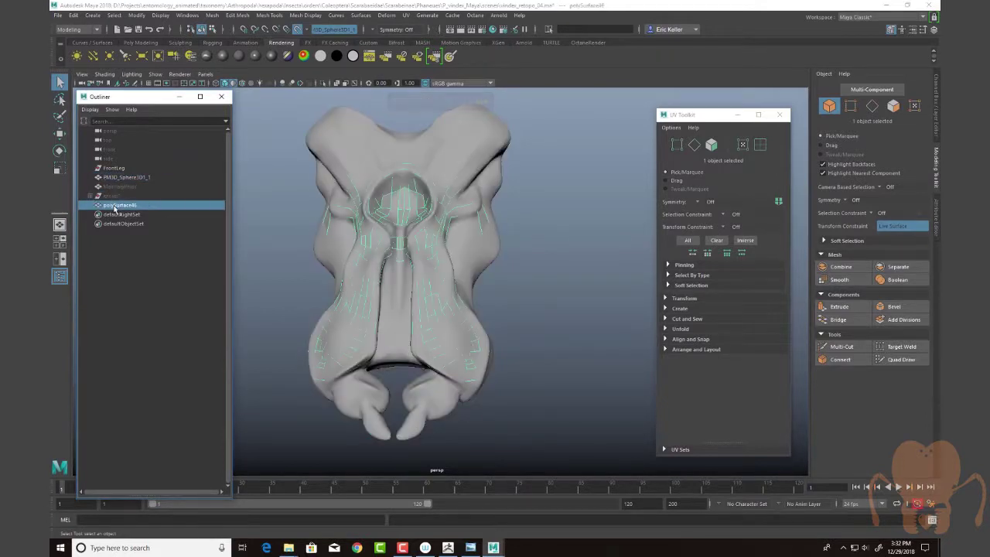
left_click_drag(379, 241, 384, 255, "alt")
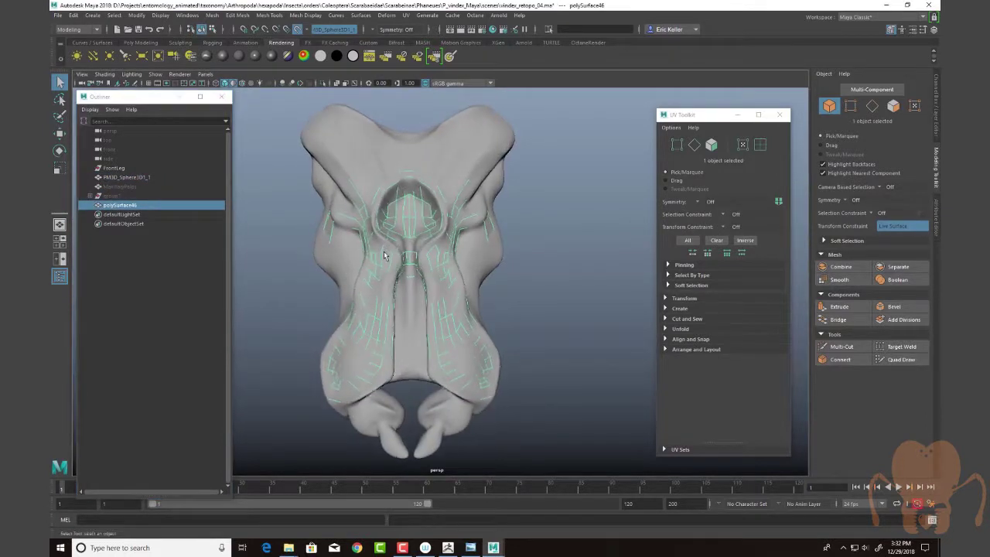
Close the UV Toolkit and turn on X-Ray display for PM3D_Sphere3D1_1, leaving the mesh deselected
left_click(136, 180)
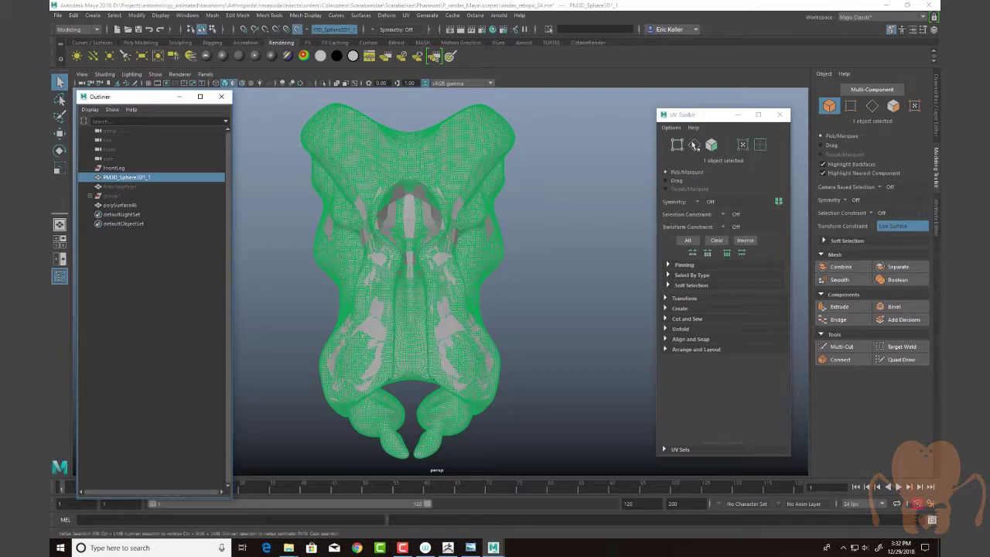
left_click(779, 115)
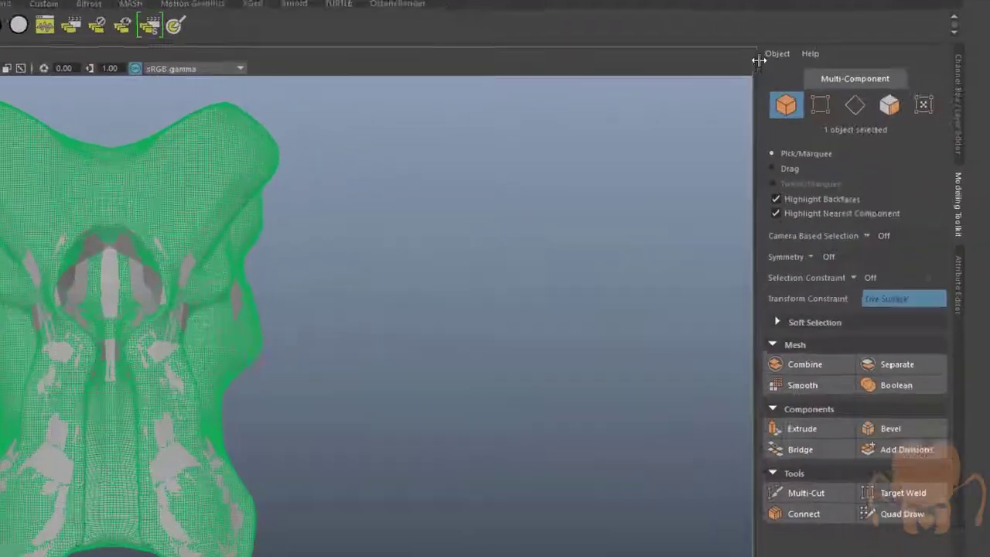
left_click(777, 53)
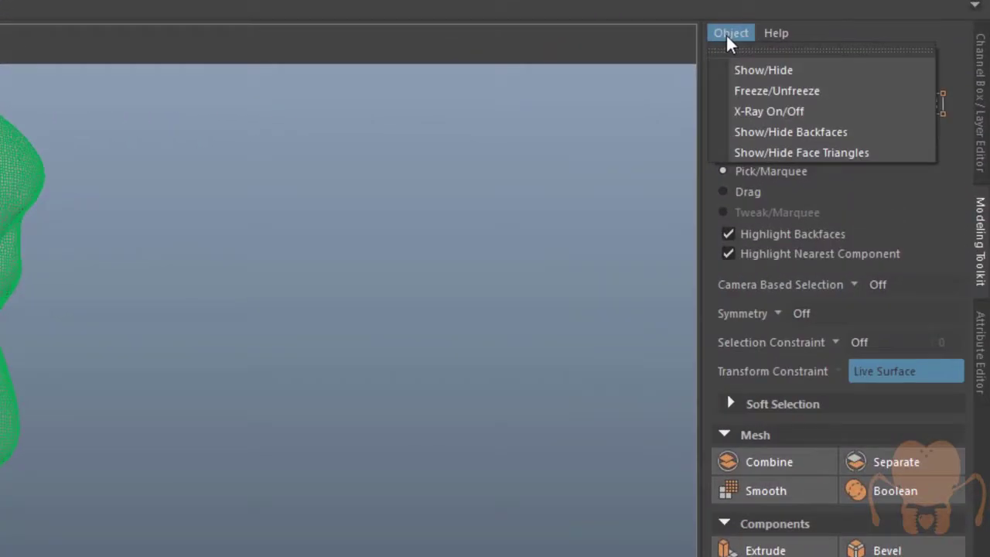
left_click(758, 115)
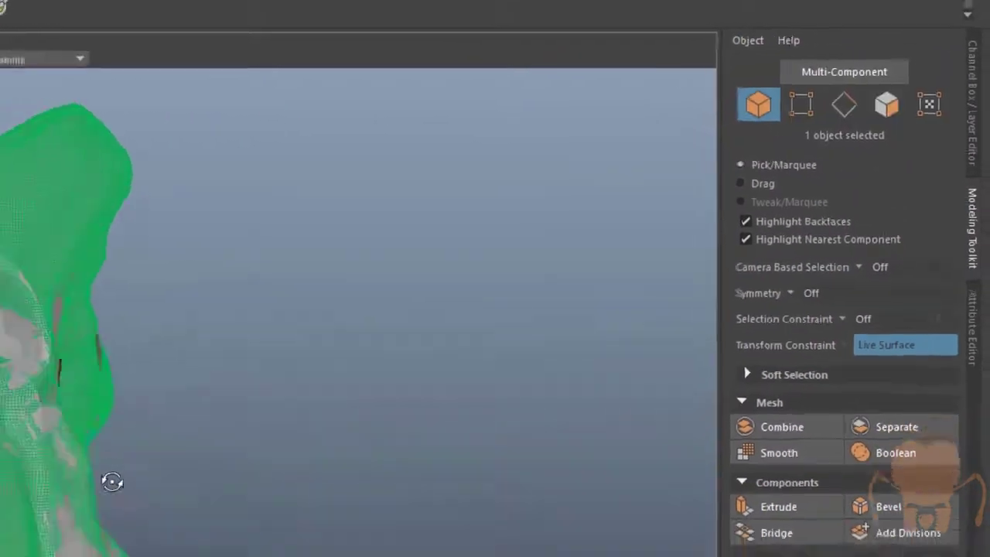
left_click_drag(112, 482, 240, 468, "alt")
left_click(258, 466)
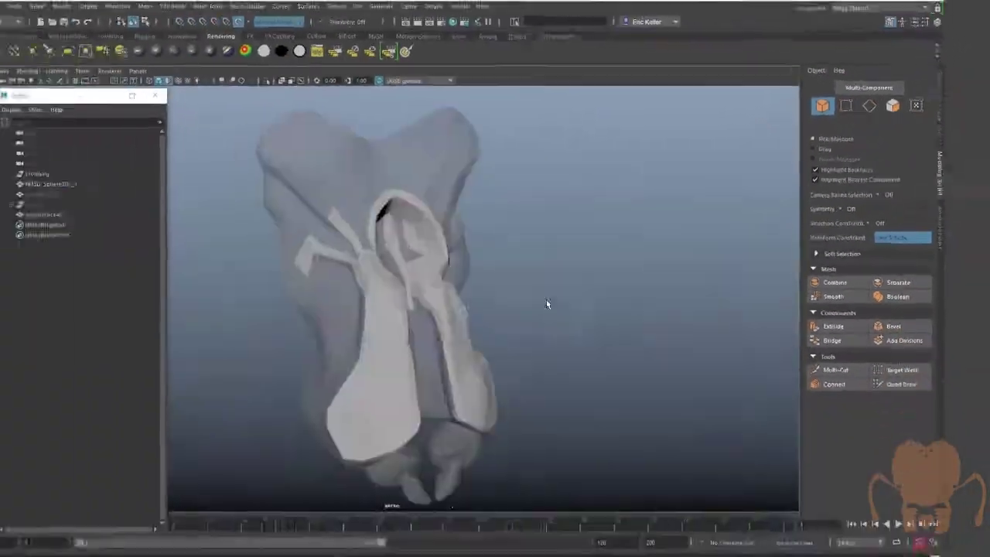
left_click_drag(503, 294, 437, 299, "alt")
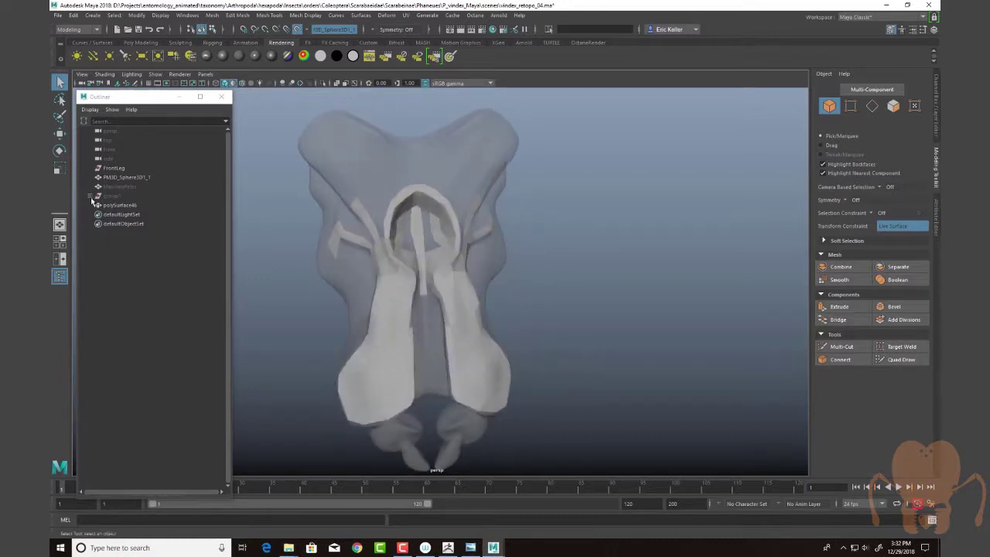
Select the low-poly retopology mesh polySurface46 for editing over the X-rayed sculpt
left_click(116, 205)
left_click_drag(554, 341, 526, 338, "alt")
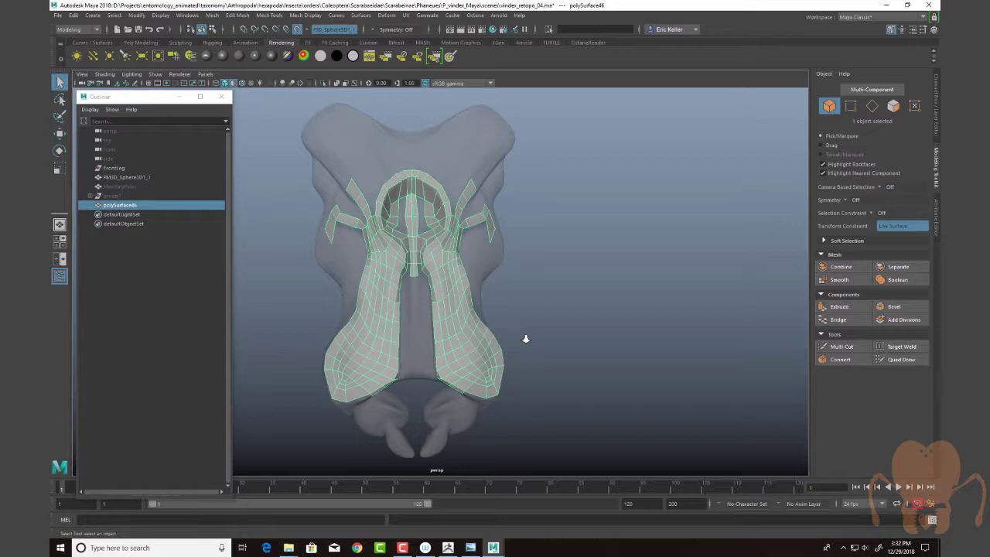
right_click_drag(526, 338, 601, 364, "alt")
mouse_move(566, 356)
left_mouse_down("alt")
mouse_move(563, 367)
mouse_move(566, 347)
left_mouse_up("alt")
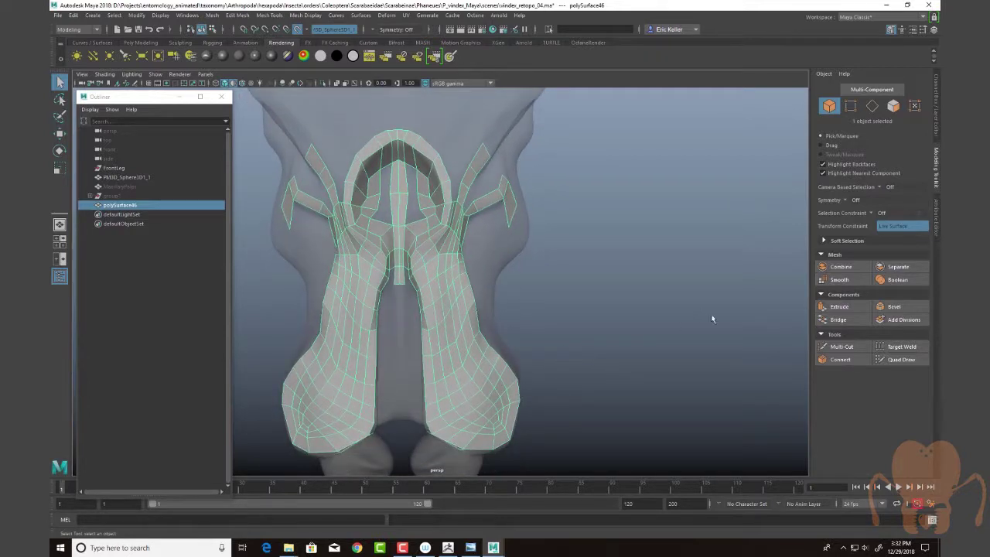
left_click_drag(712, 319, 589, 286, "alt")
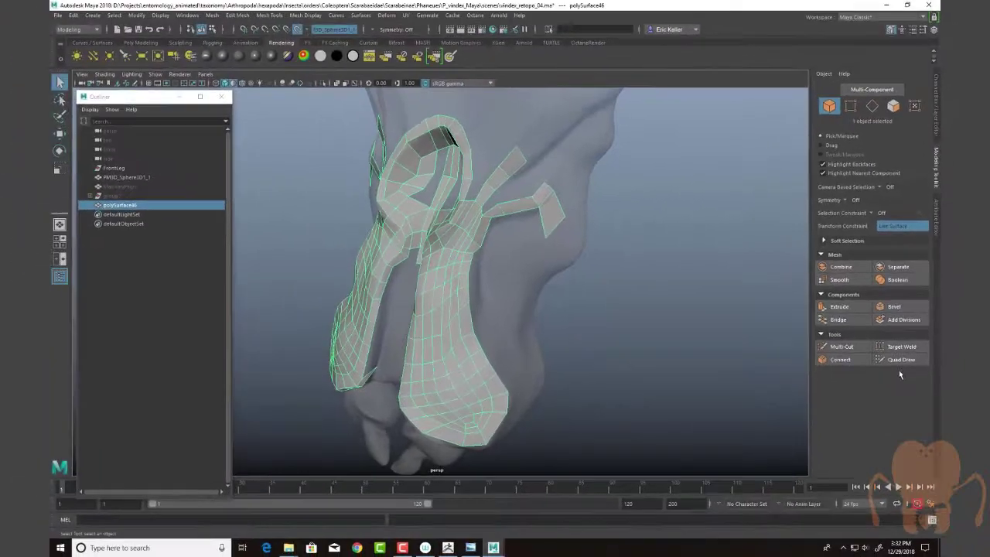
Use Quad Draw to add quads along the outer side edge of a long lobe of polySurface46
left_click(898, 359)
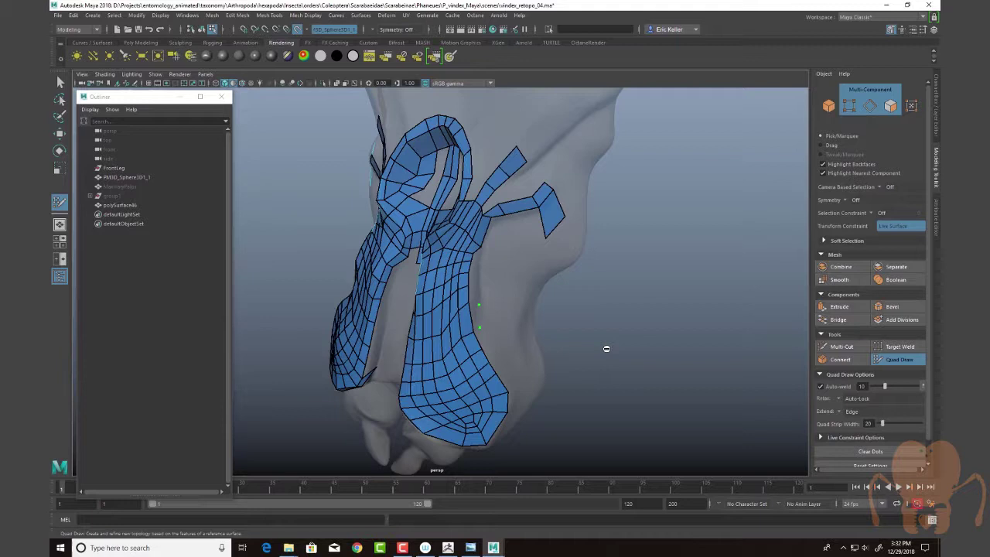
left_click_drag(610, 344, 418, 297, "alt")
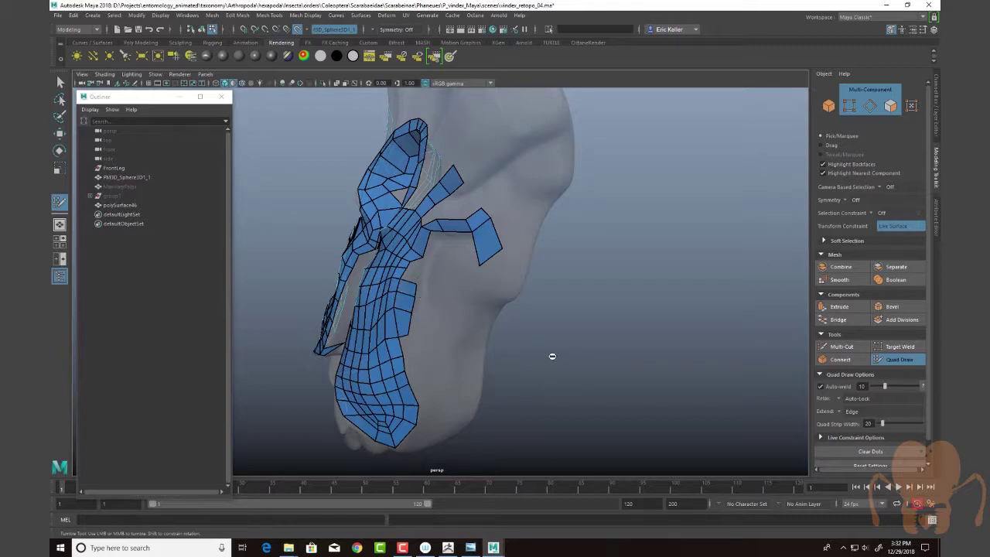
left_click_drag(552, 356, 513, 351, "alt")
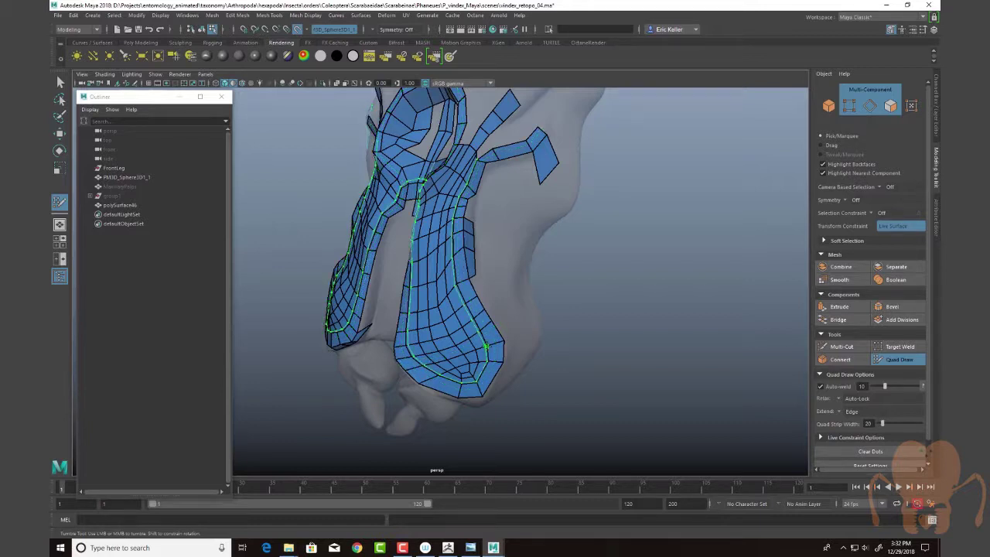
left_click_drag(495, 340, 603, 371, "alt")
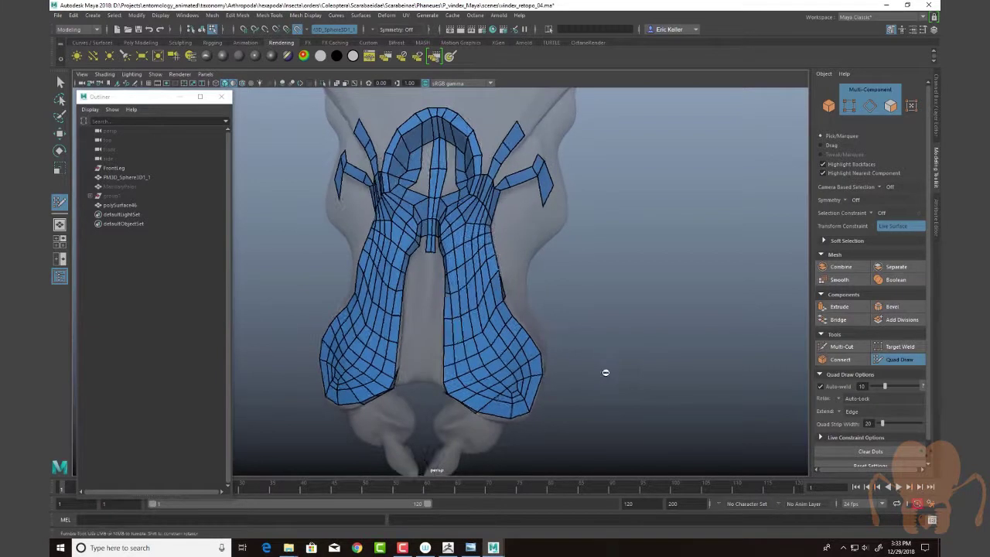
middle_click_drag(603, 371, 575, 363, "alt")
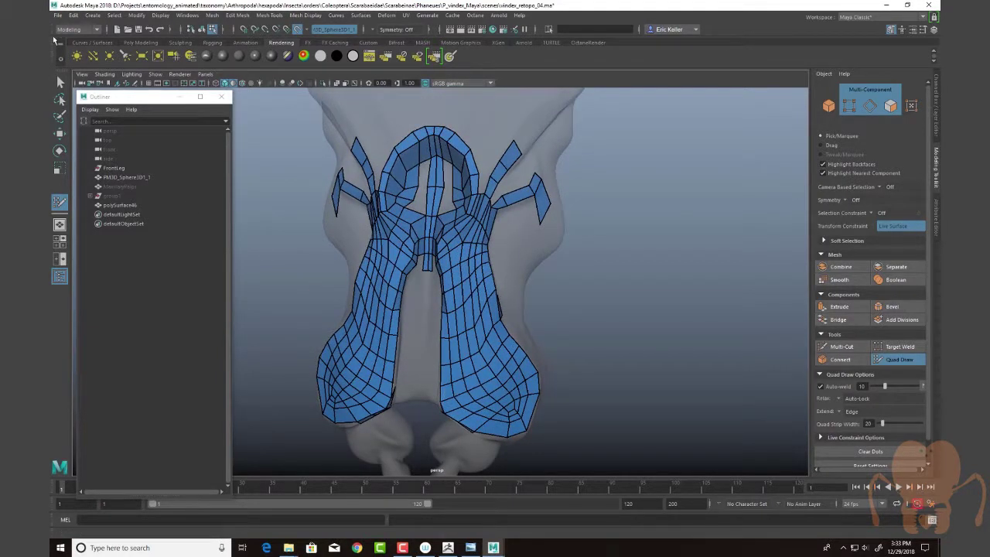
left_click(58, 15)
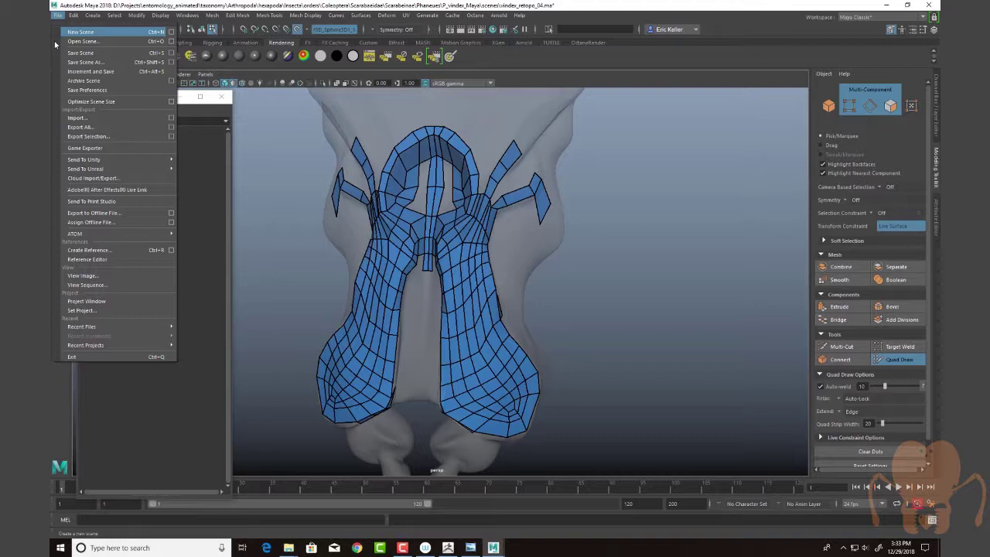
mouse_move(133, 329)
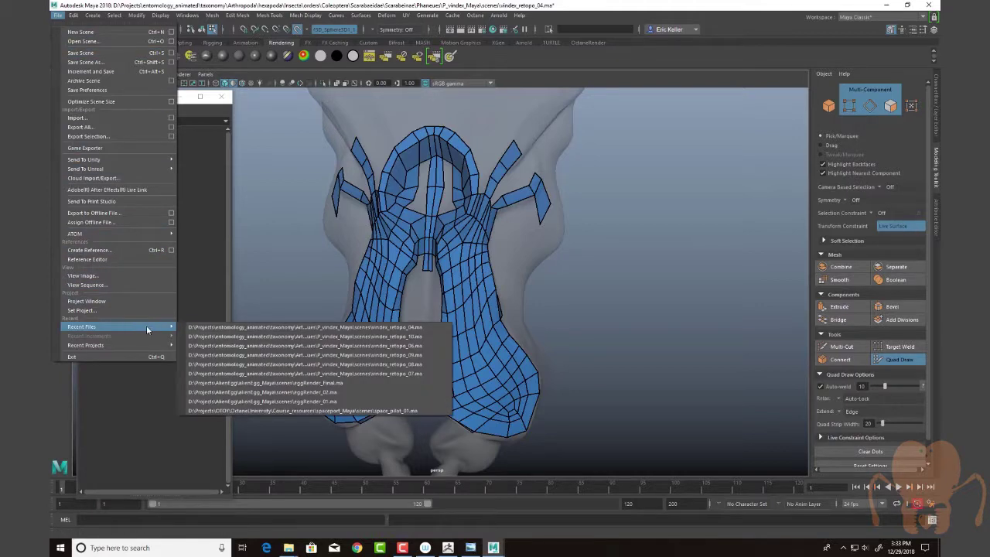
left_click(597, 391)
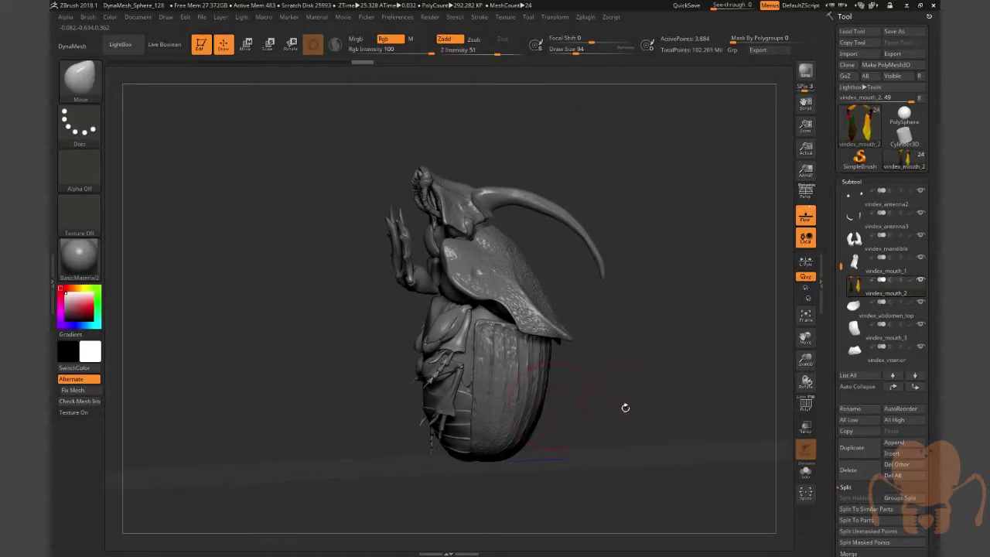
Switch to ZBrush, select the vindex_mouth_1 subtool, and isolate and frame it for inspection
left_click_drag(625, 407, 650, 396)
mouse_move(870, 267)
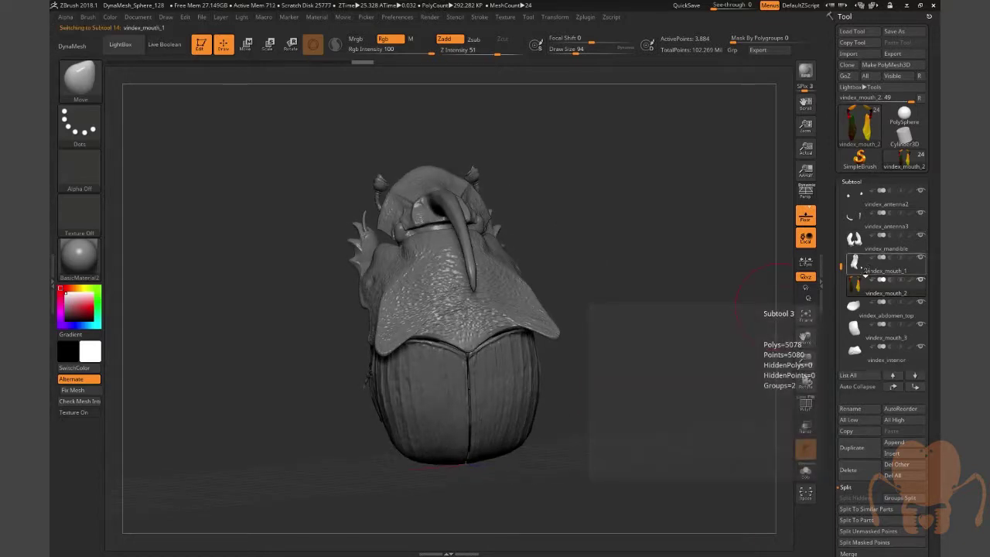
left_click(805, 471)
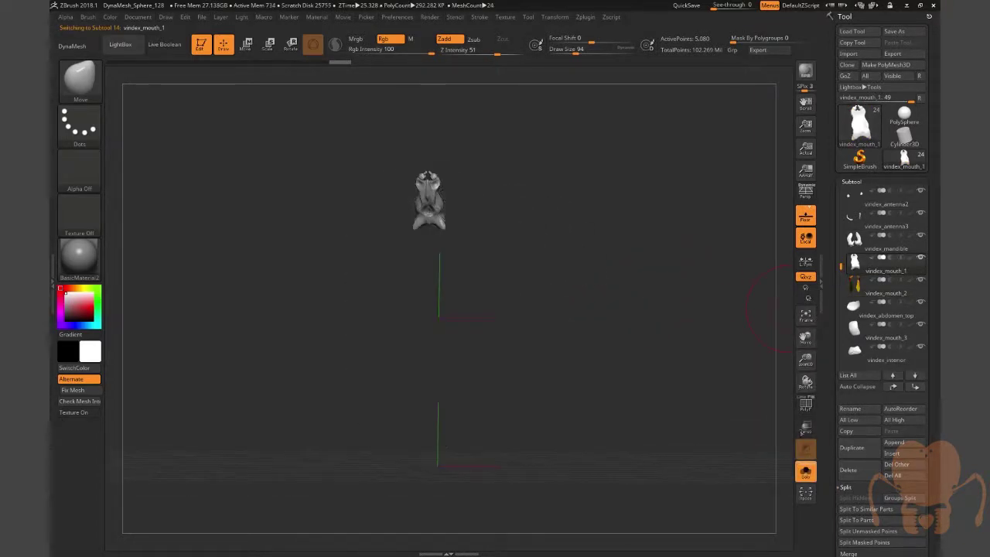
left_click(805, 316)
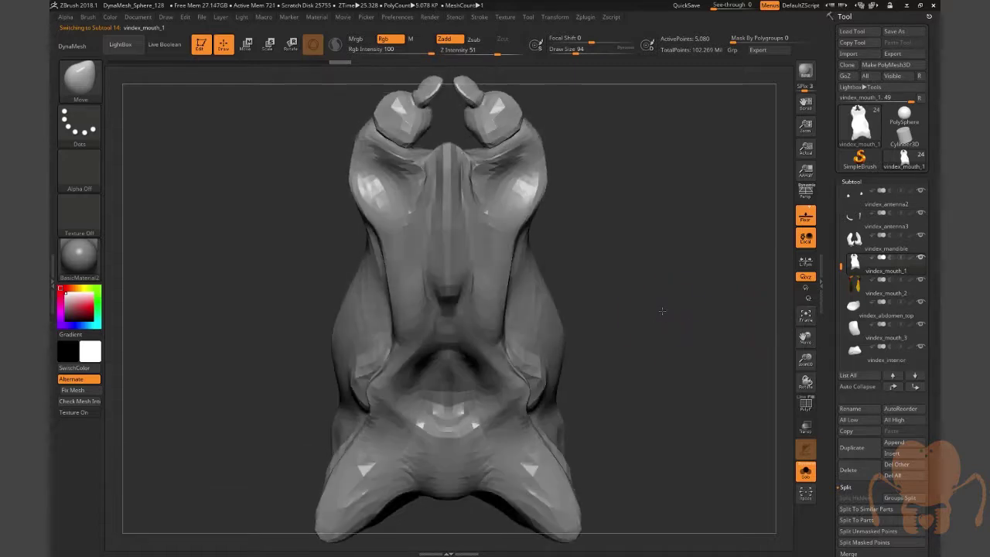
left_click_drag(662, 311, 743, 273)
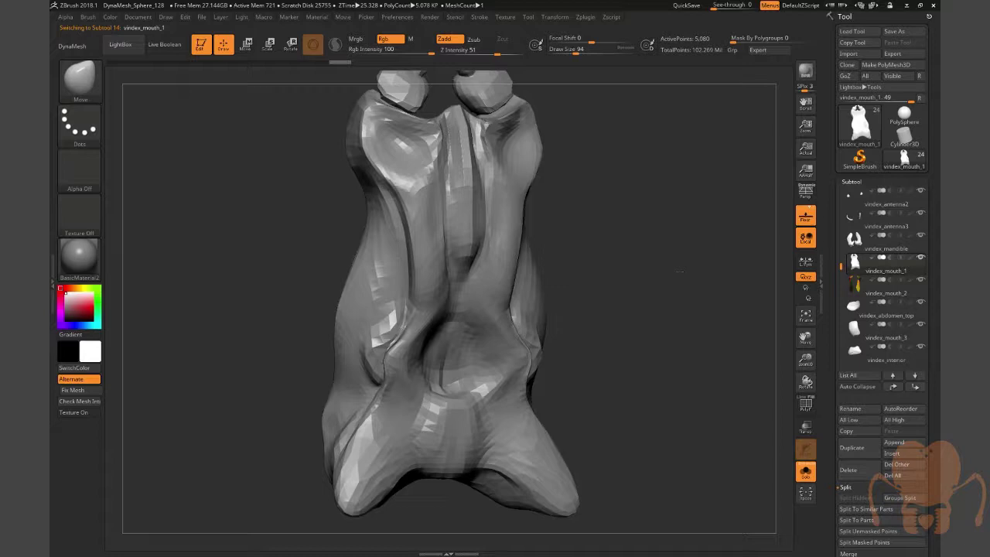
left_click_drag(679, 272, 577, 253, "shift")
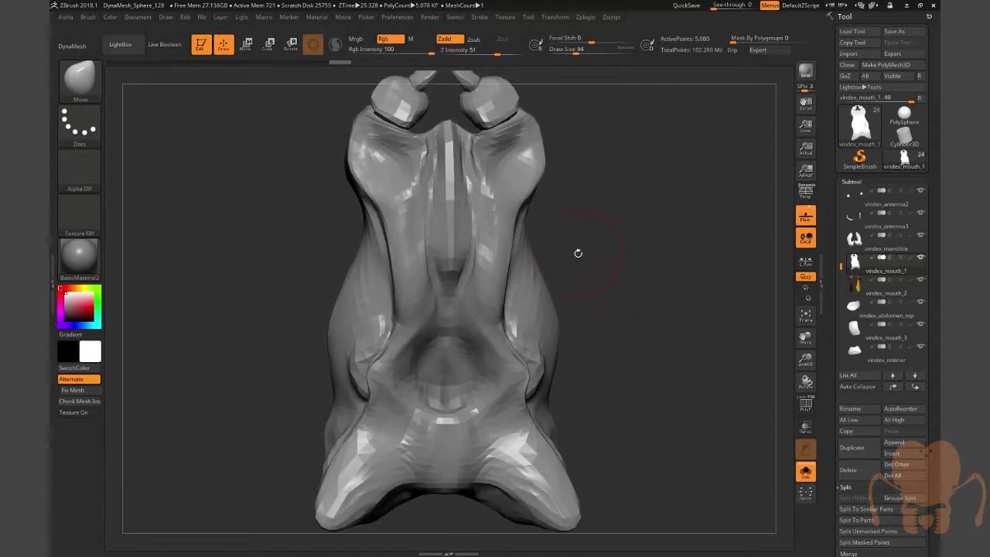
Raise vindex_mouth_1 to subdivision level 5, inspect the sculpted detail, and bring back the subtool list
left_click_drag(831, 423, 826, 341)
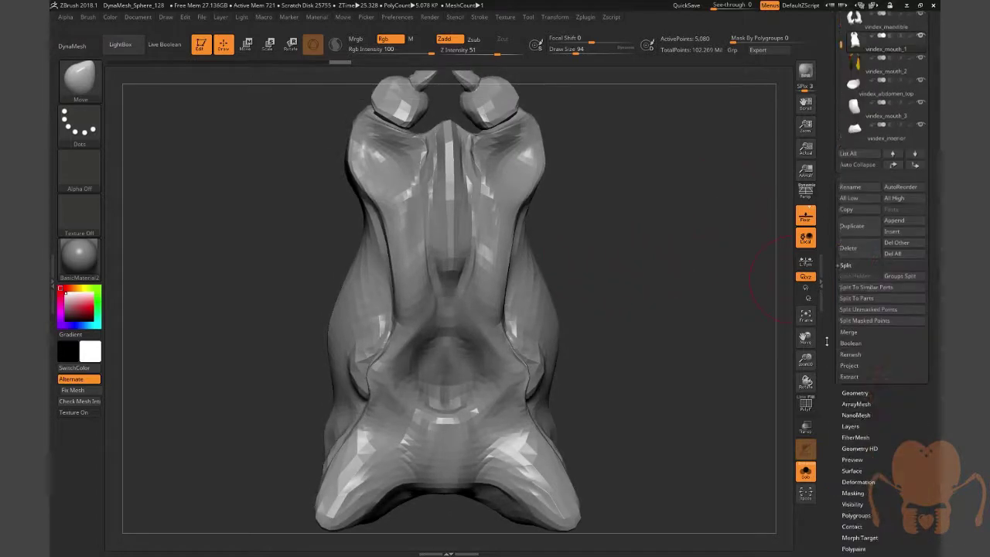
left_click(854, 392)
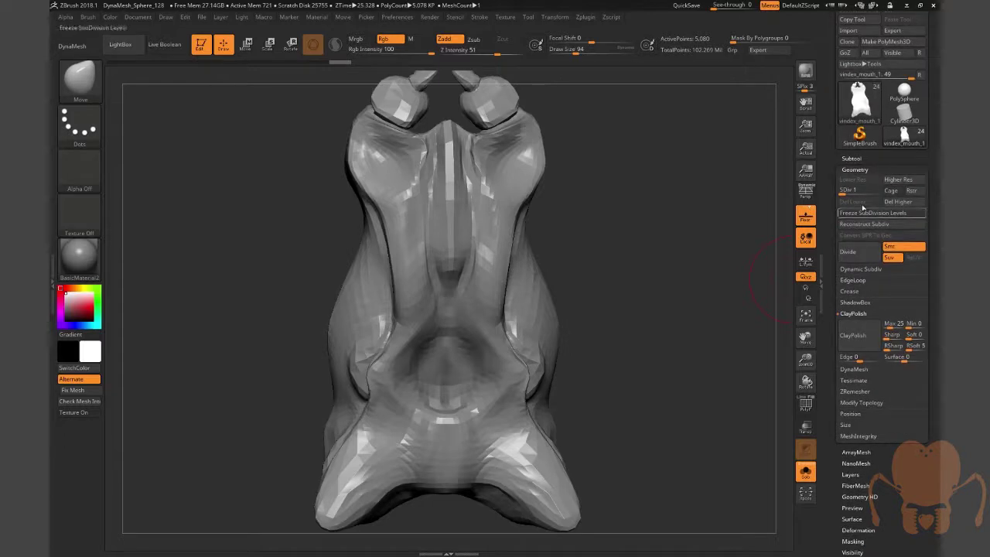
left_click(865, 212)
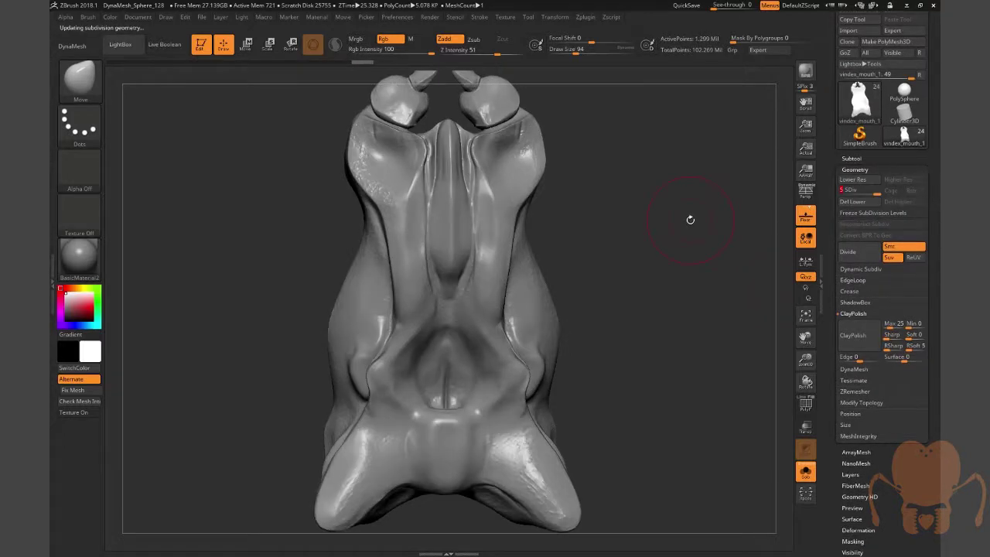
left_click_drag(690, 223, 672, 235)
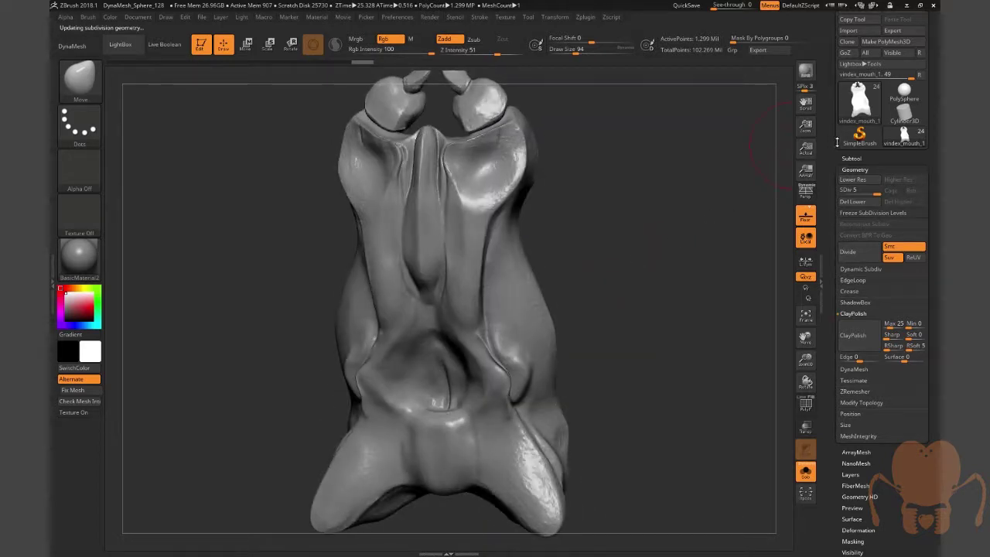
left_click(851, 158)
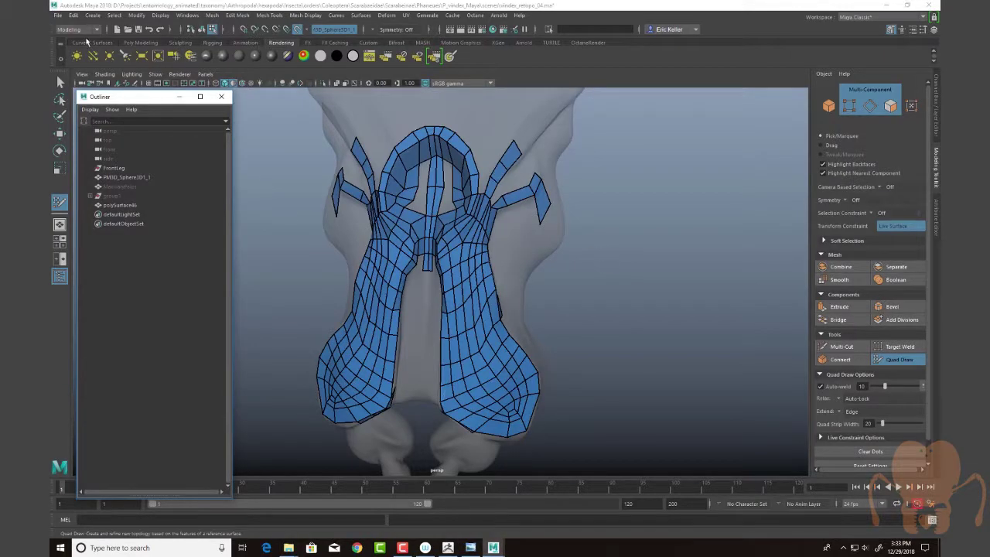
Switch to Maya and open the recent scene vindex_retopo_10.ma without saving changes to the current scene
left_click(58, 15)
mouse_move(111, 327)
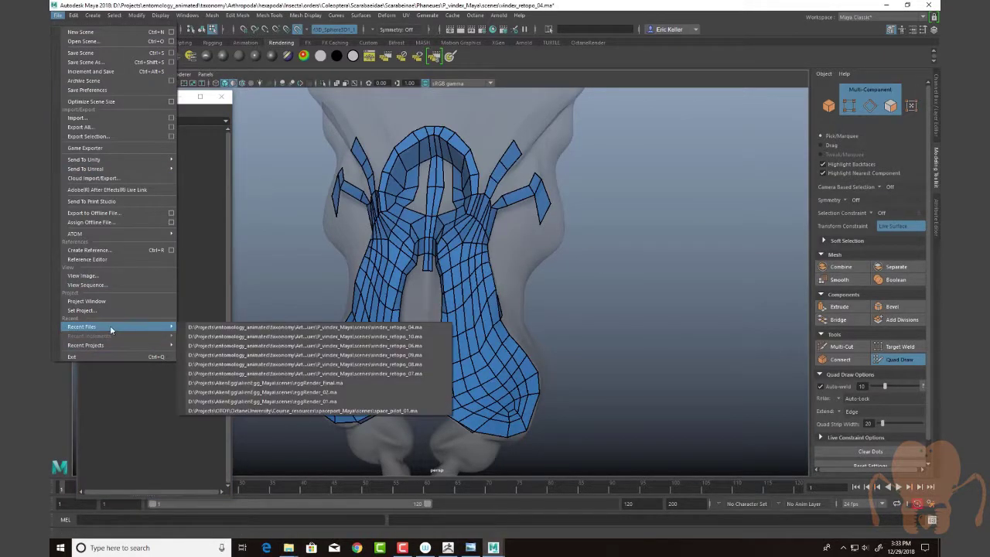
left_click(316, 335)
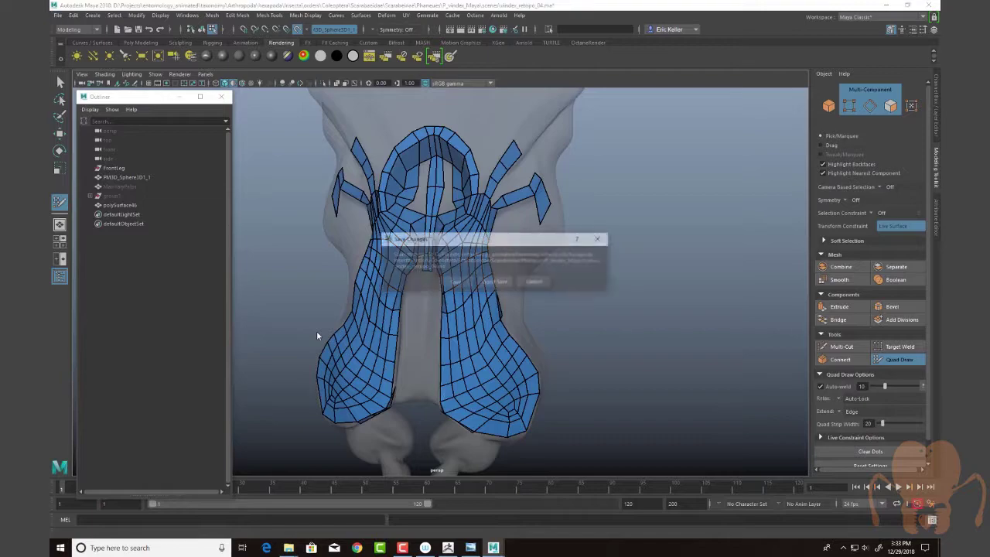
left_click(502, 284)
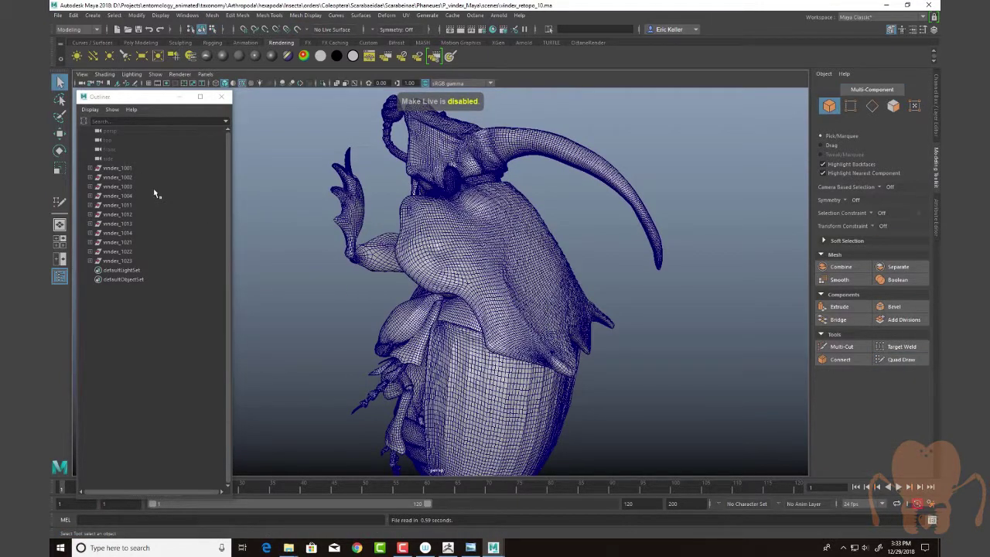
Expand the vindex_1001 and vindex_1002 groups and select vindex_head_GEO to inspect the head mesh
left_click(90, 168)
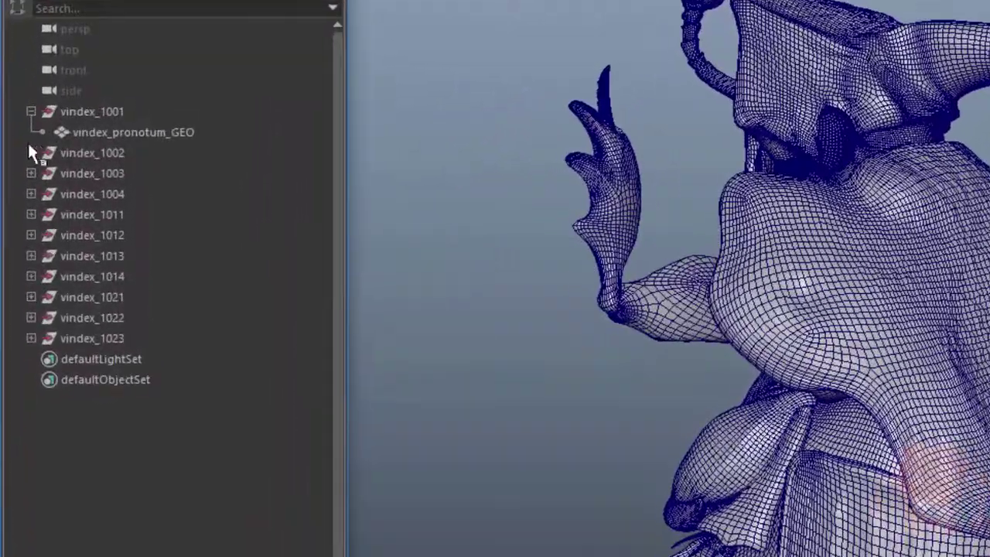
left_click(40, 158)
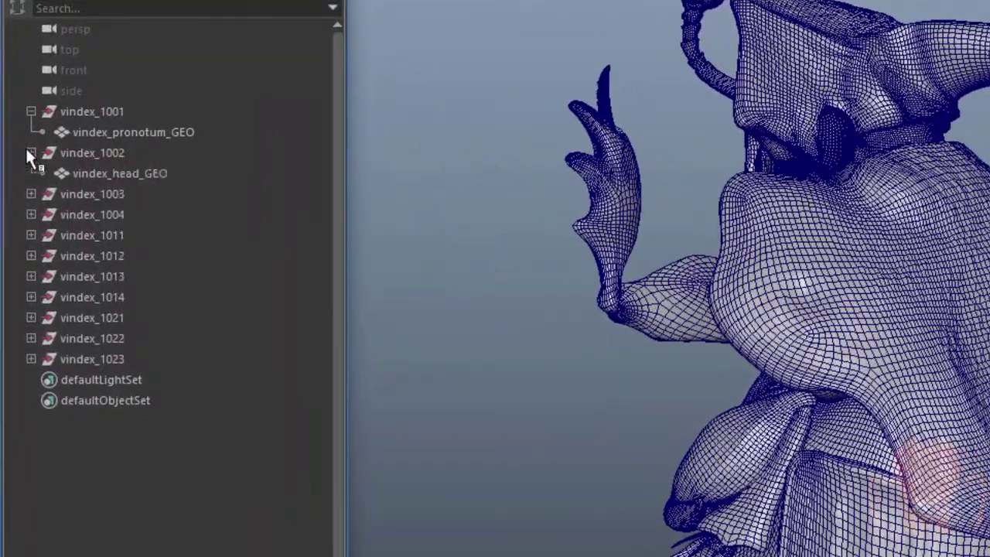
left_click(141, 176)
left_click_drag(525, 353, 552, 364, "alt")
middle_click_drag(552, 364, 559, 268, "alt")
left_click_drag(530, 315, 445, 306, "alt")
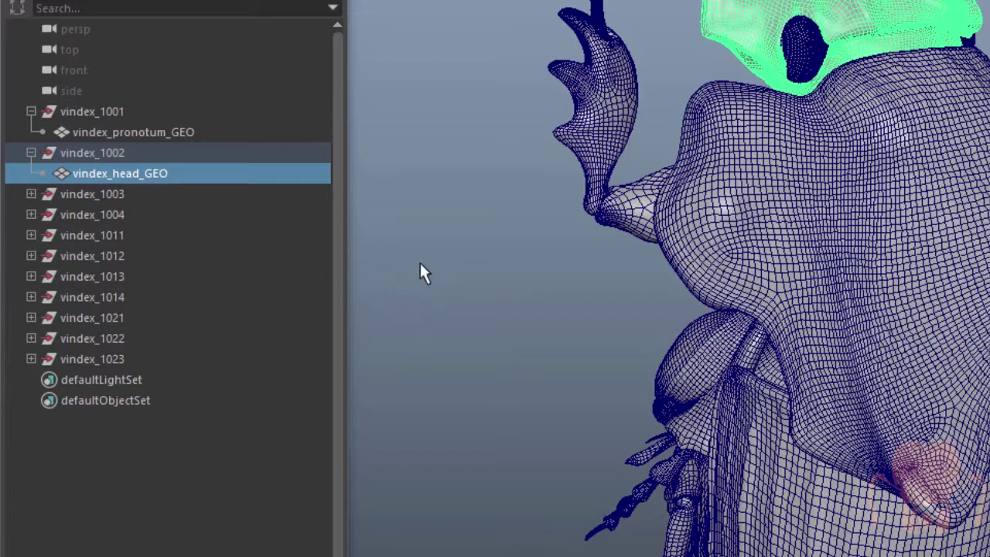
Expand groups vindex_1003, vindex_1004, vindex_1011 and vindex_1012 and select the first two mouth meshes to review their naming
left_click(31, 194)
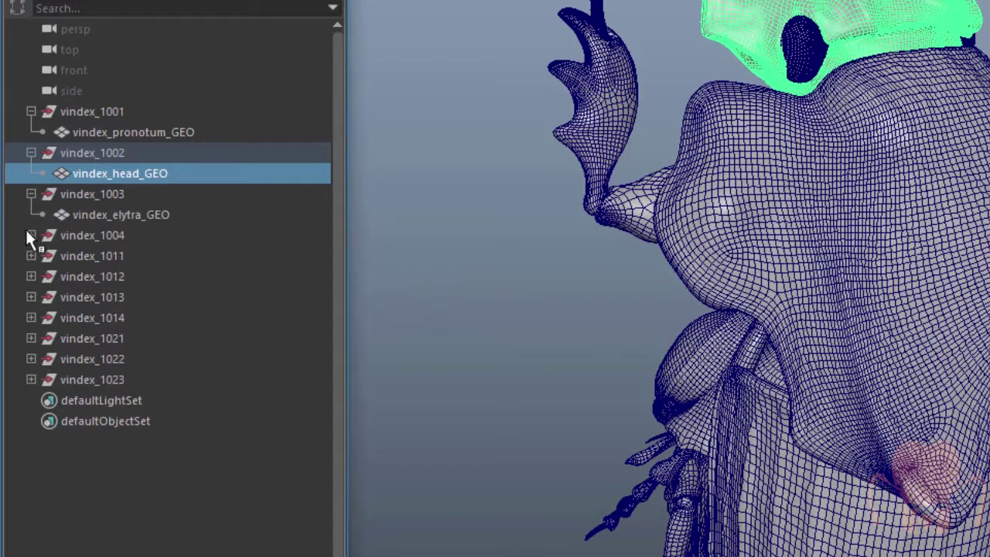
left_click(31, 236)
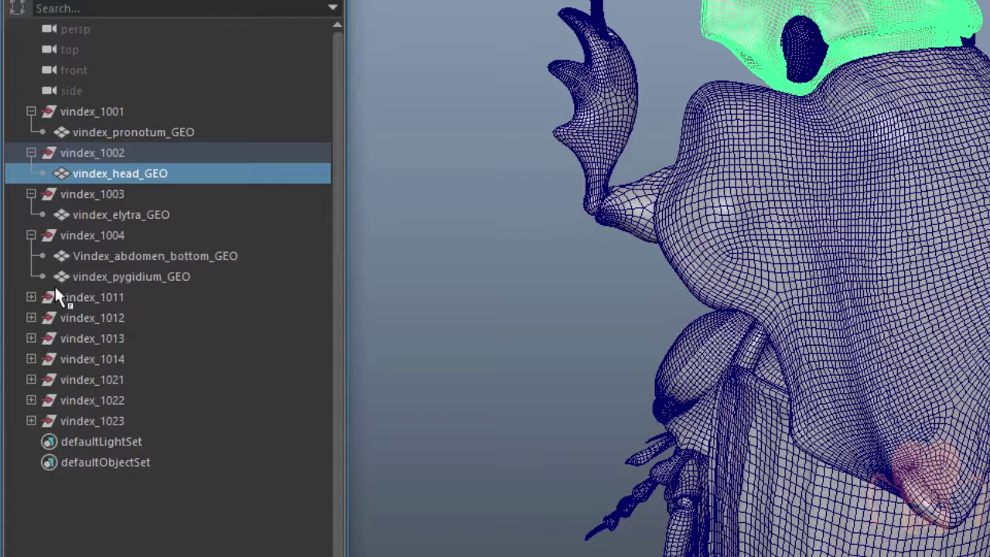
left_click(31, 297)
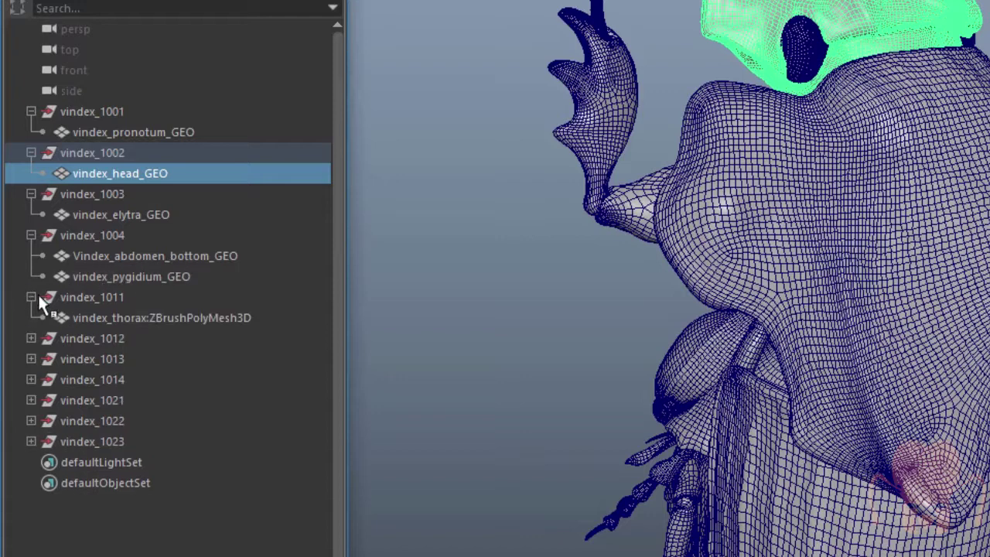
left_click(30, 338)
left_click(116, 359)
left_click(148, 379)
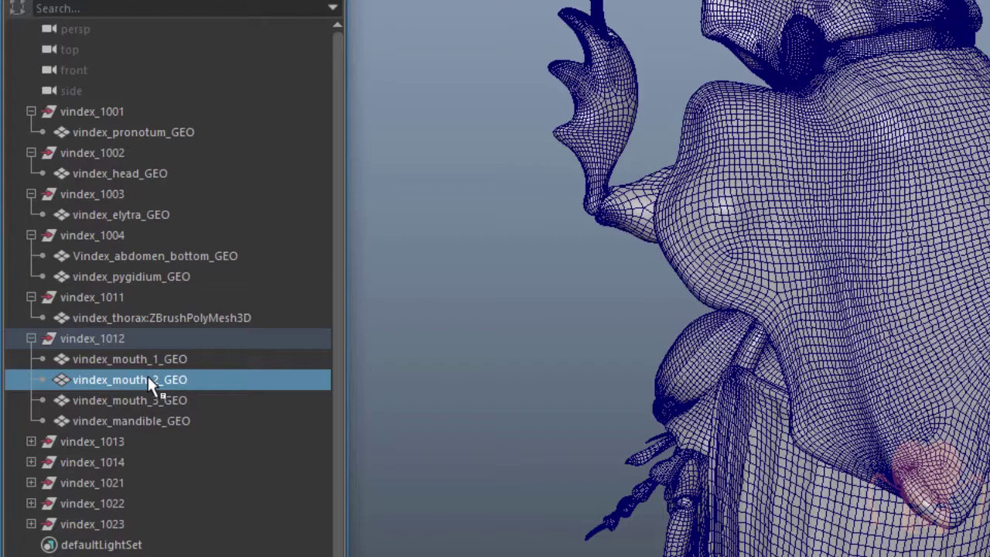
Rename the thorax mesh in group vindex_1011 to vindex_thorax_GEO, view it from below, and deselect it
double_click(128, 317)
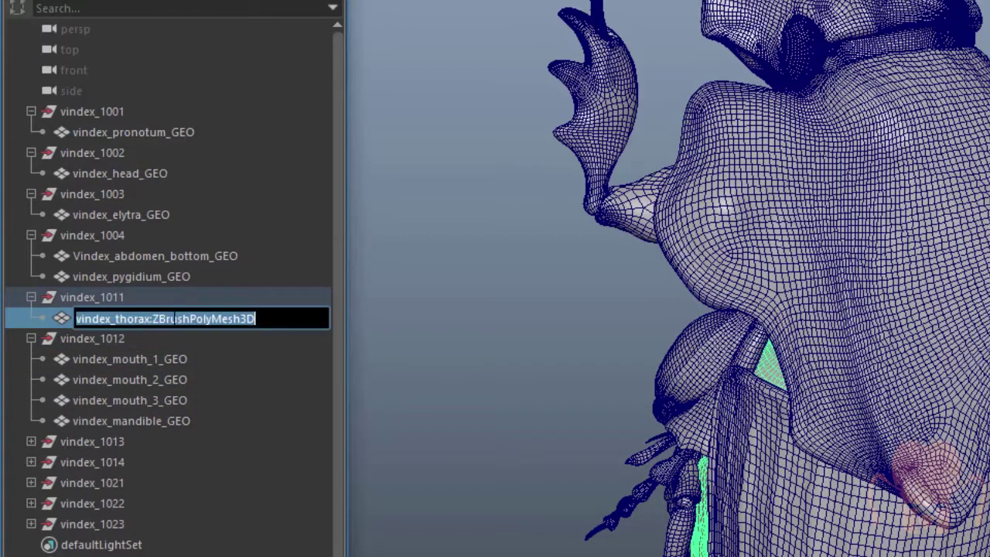
type("vindex_thorax_GEO")
key("Return")
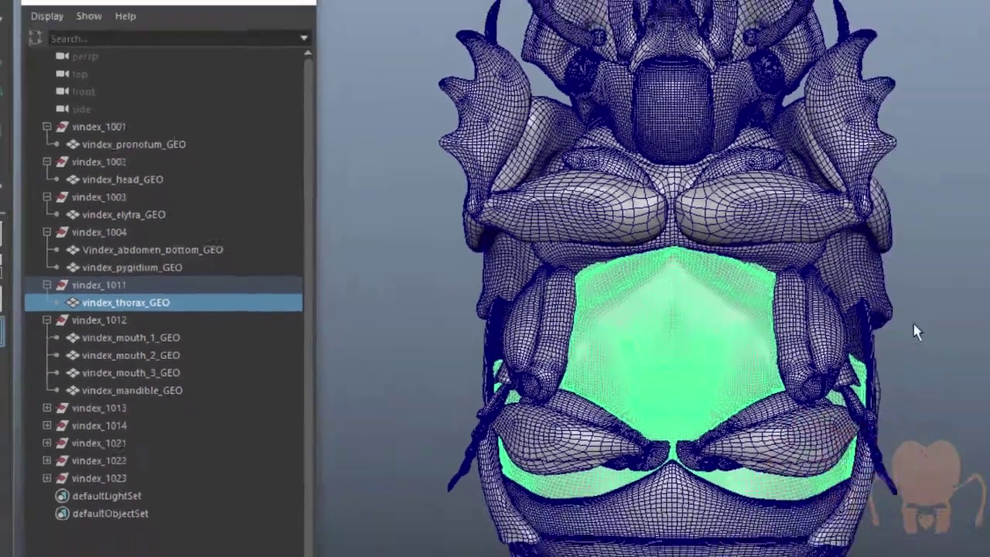
left_click_drag(652, 271, 597, 273, "alt")
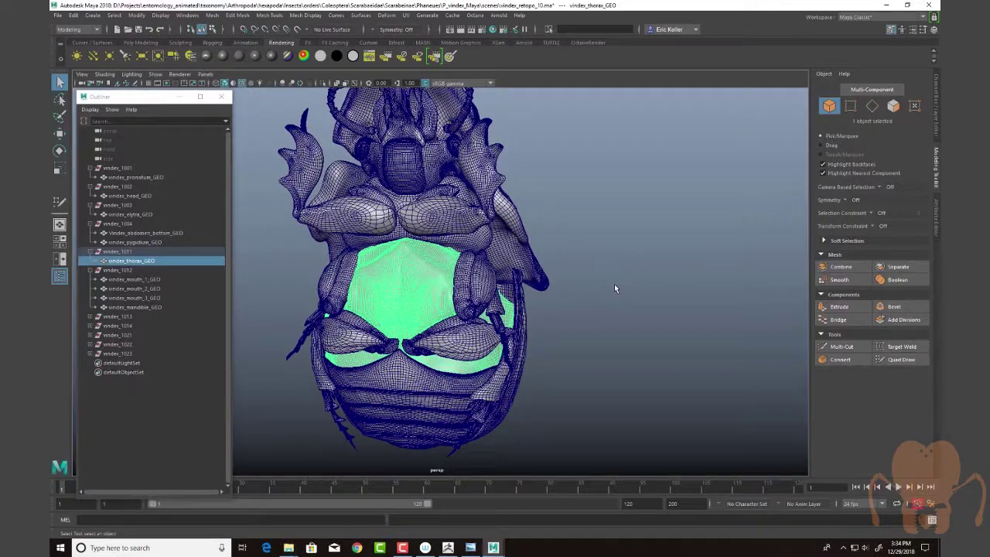
left_click(603, 303)
Switch to ZBrush and examine the subtool names and the sculpted surface of vindex_mouth_1 from several sides
left_click(447, 548)
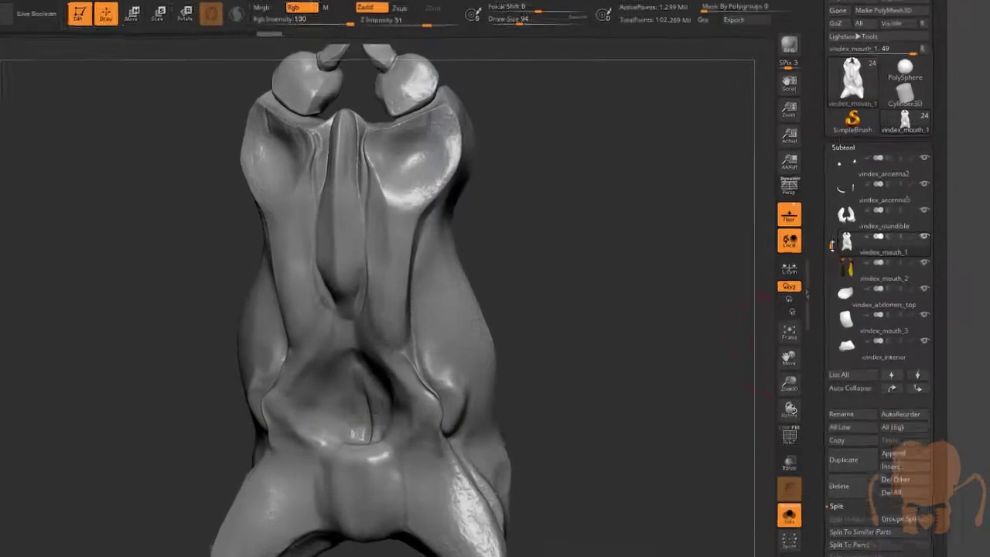
left_click_drag(832, 245, 832, 271)
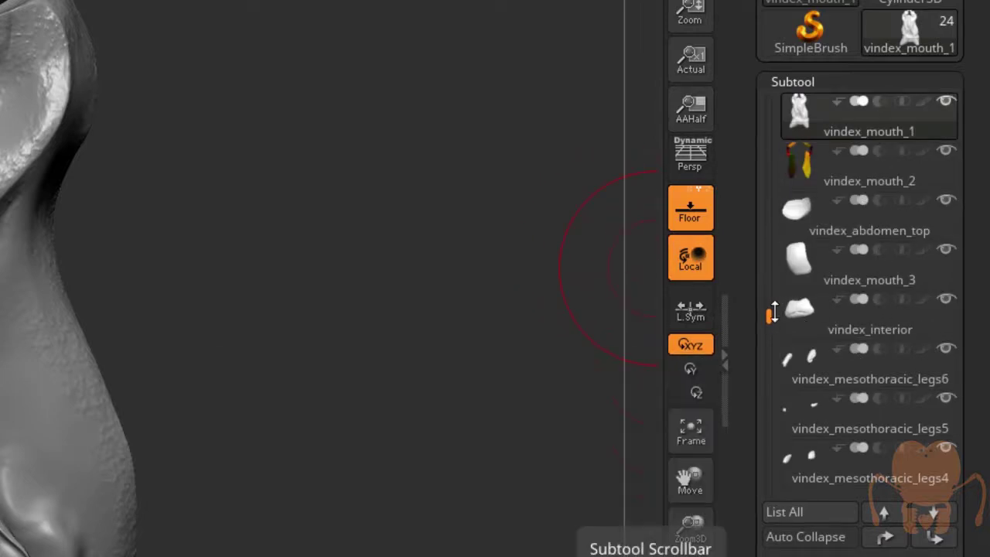
mouse_move(772, 313)
left_mouse_down()
mouse_move(772, 265)
mouse_move(771, 317)
left_mouse_up()
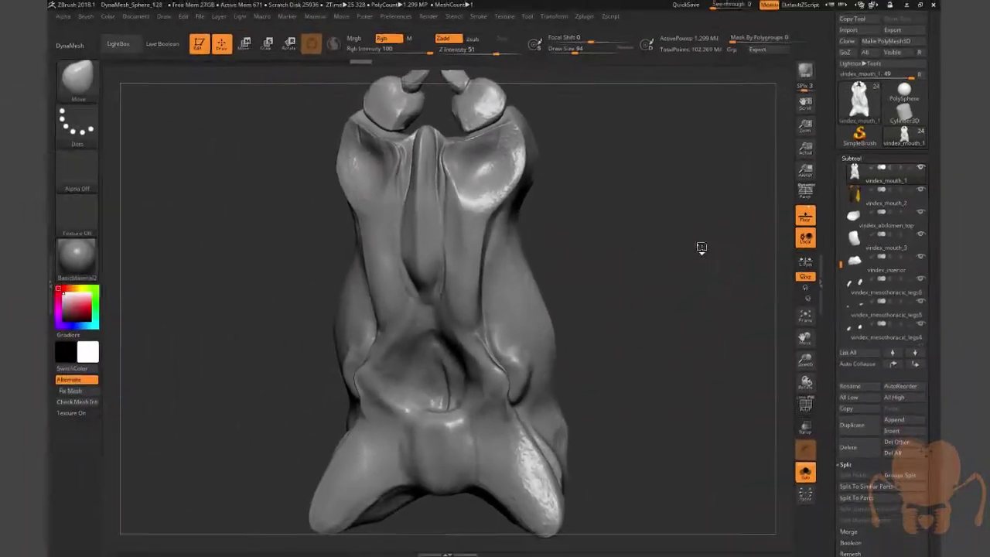
left_click_drag(564, 266, 520, 267)
left_click_drag(596, 262, 485, 285)
left_click_drag(654, 258, 533, 228)
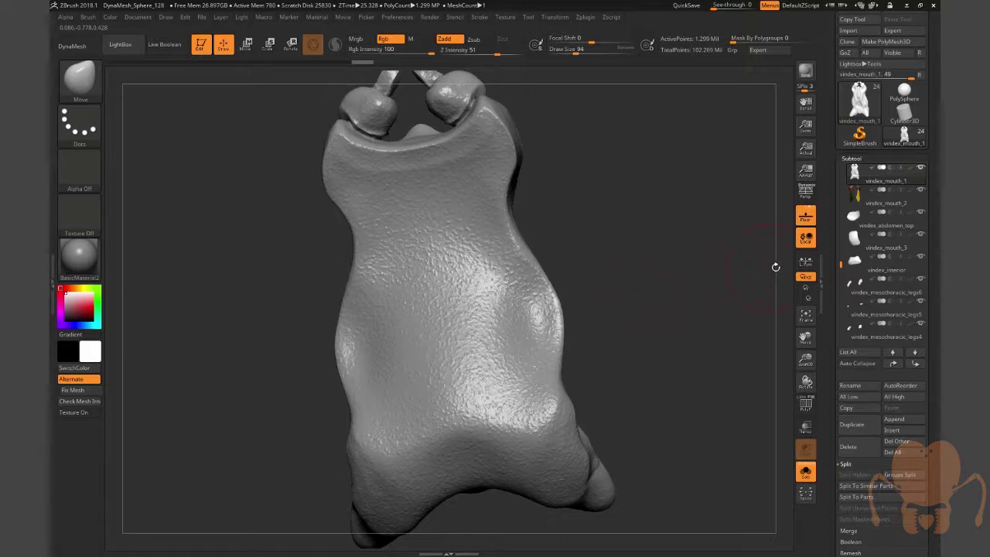
left_click_drag(840, 265, 824, 247)
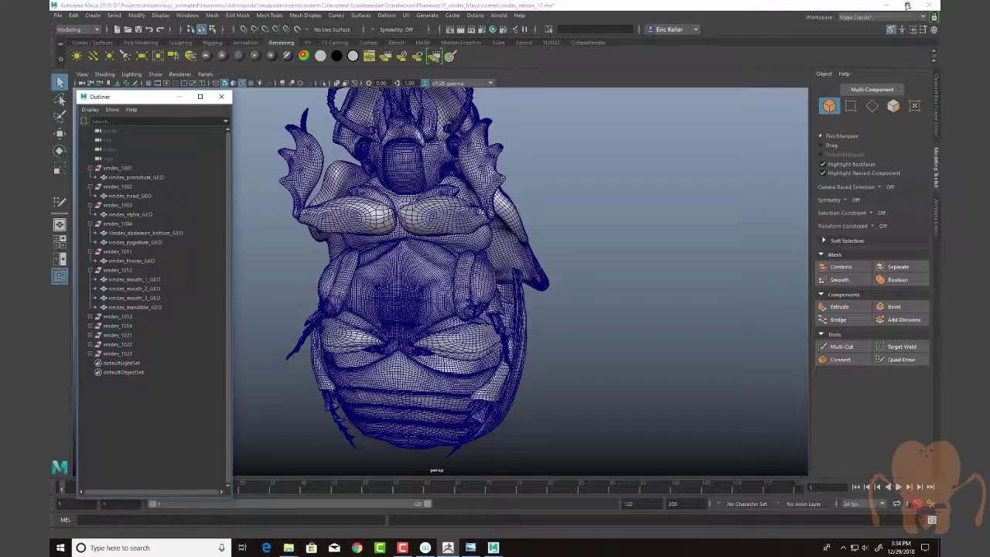
Switch to Maya, select the front legs mesh, and expand group vindex_1023 to examine how it is organized
left_click(444, 219)
left_click_drag(611, 189, 626, 228, "alt")
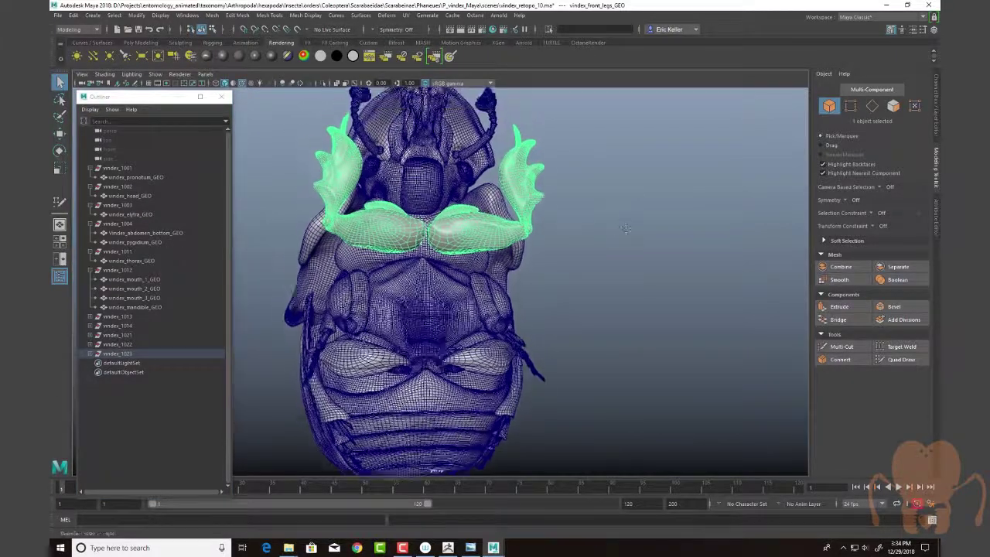
right_click_drag(626, 229, 660, 242, "alt")
middle_click_drag(661, 243, 667, 318, "alt")
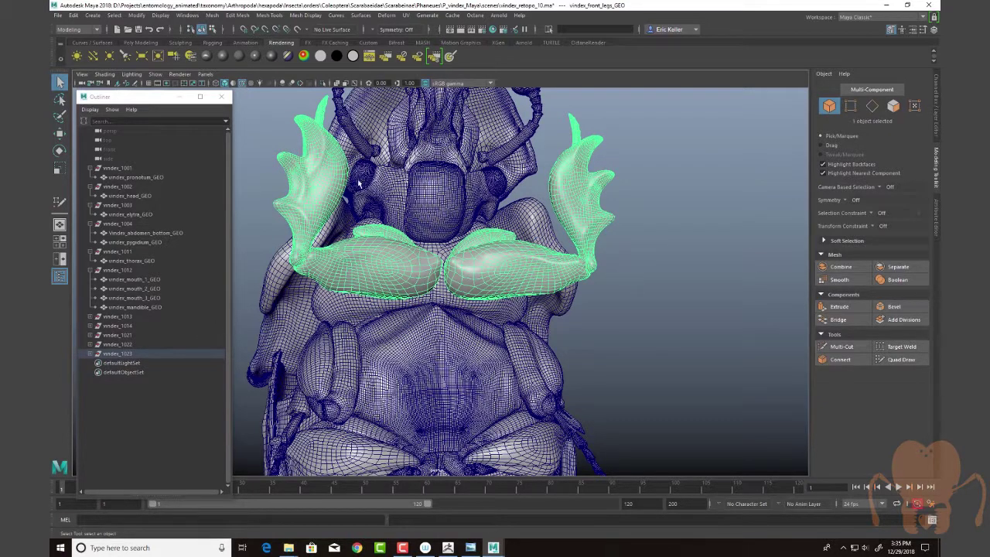
left_click(89, 354)
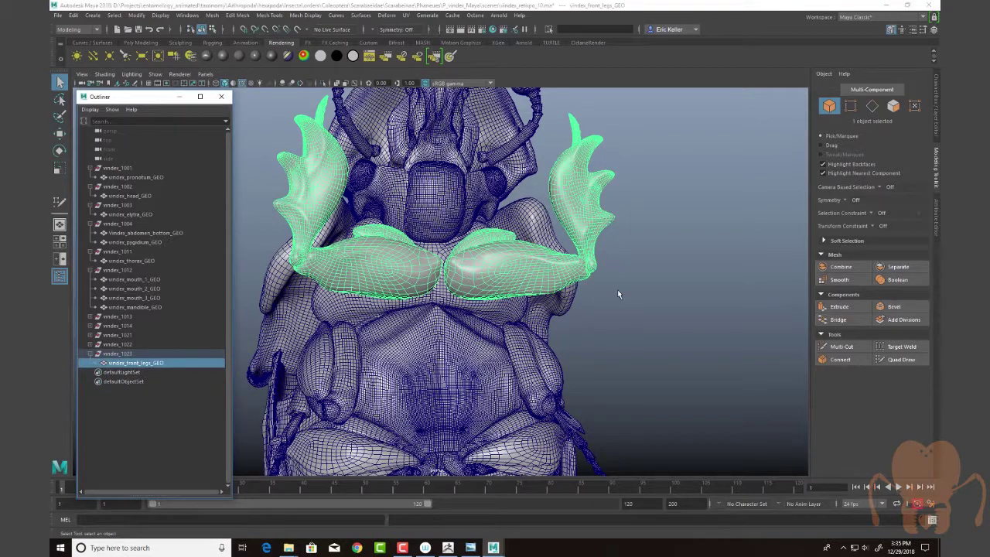
left_click_drag(641, 314, 648, 291, "alt")
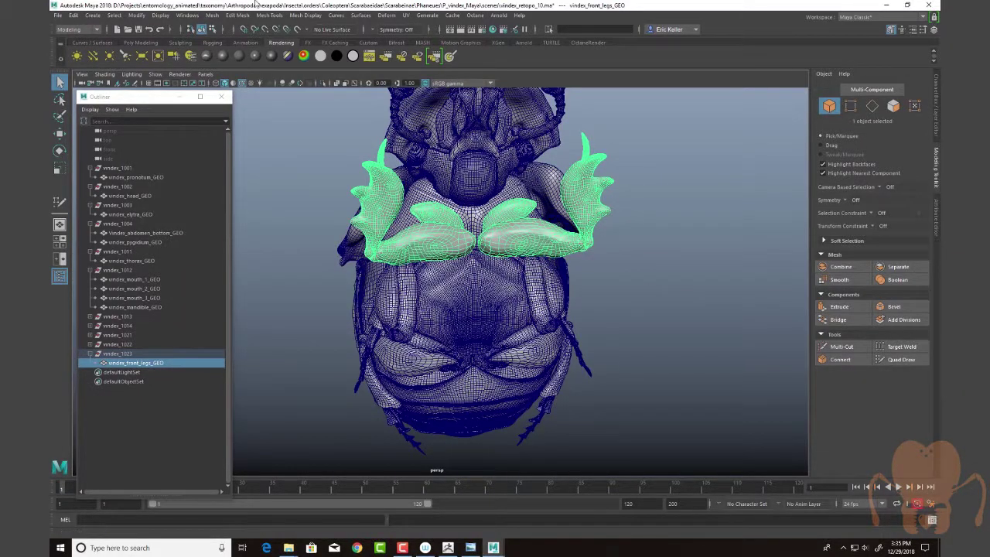
Temporarily hide the elytra mesh to examine the thorax and abdomen beneath it, and show it again
left_click_drag(662, 215, 529, 234, "alt")
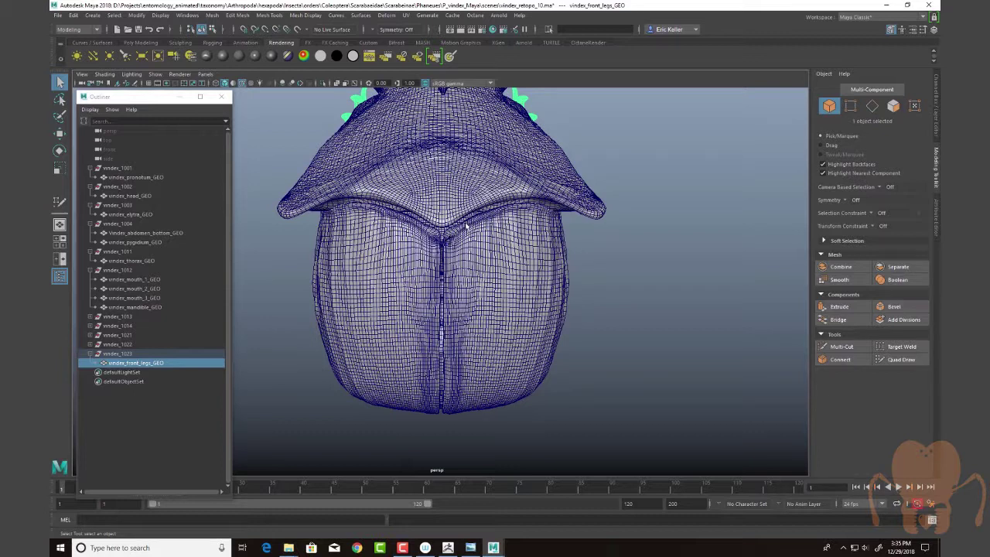
left_click_drag(623, 252, 423, 233, "alt")
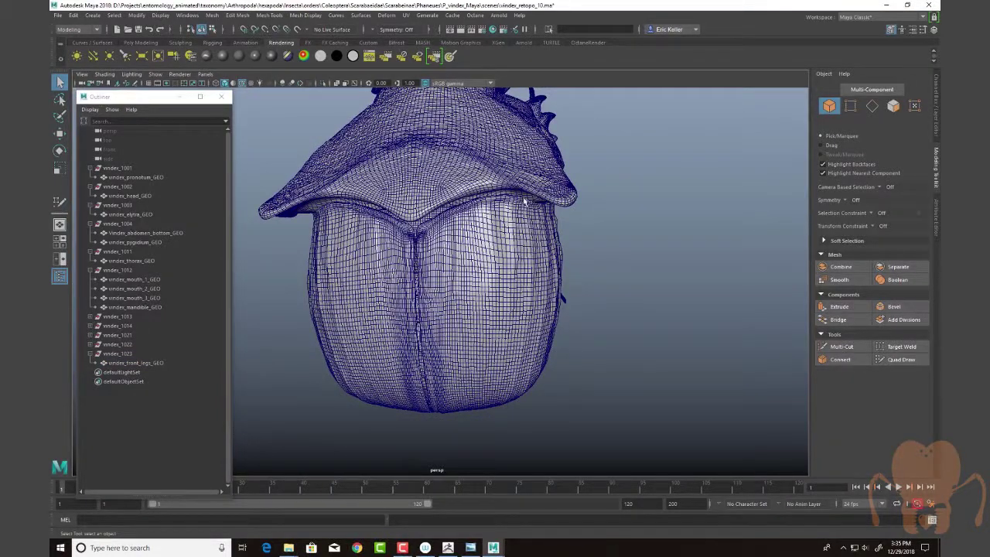
left_click_drag(487, 201, 551, 284, "alt")
left_click(554, 291)
key("ctrl+h")
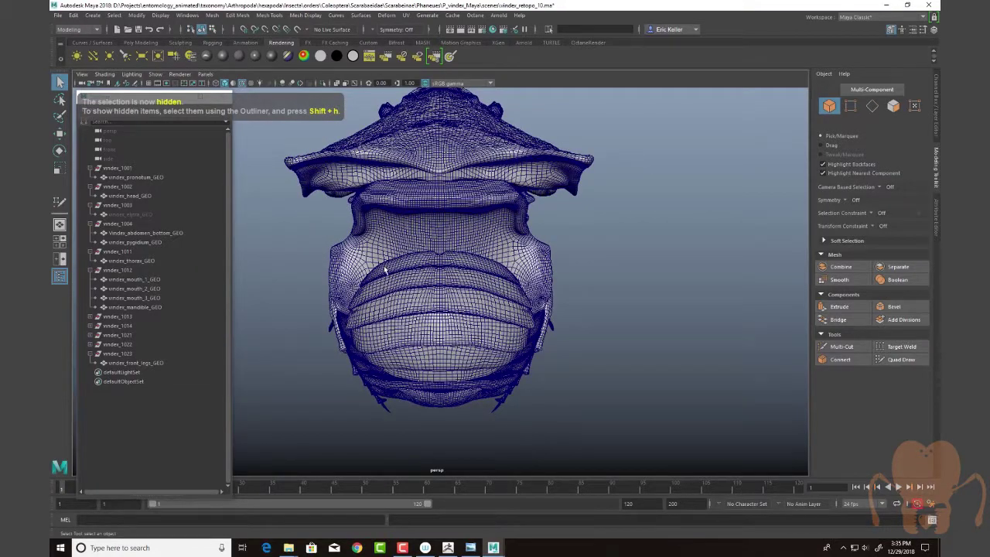
left_click_drag(645, 335, 635, 243, "alt")
left_click_drag(575, 242, 554, 273, "alt")
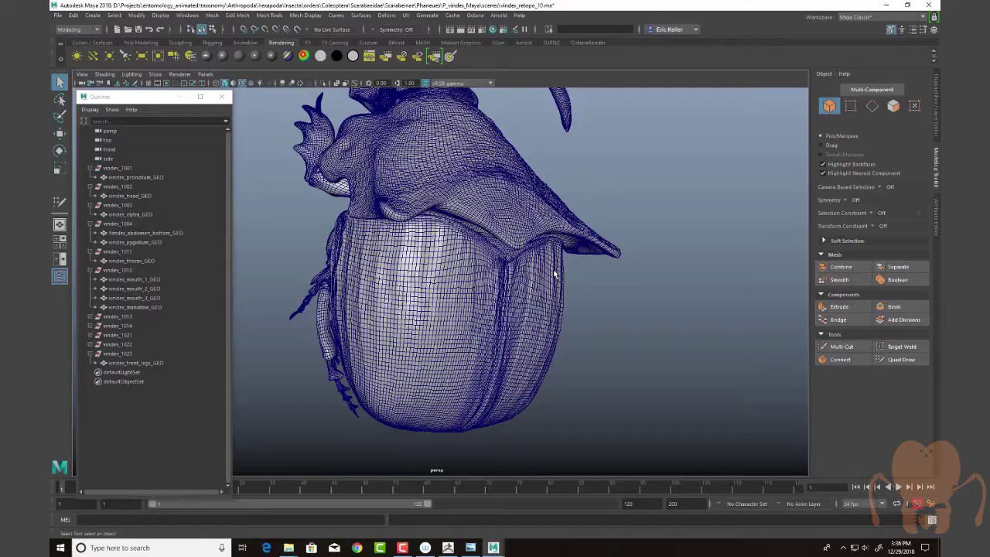
Select all of the beetle's meshes, open the UV Editor, and turn off its checker map
left_click_drag(611, 287, 523, 307, "alt")
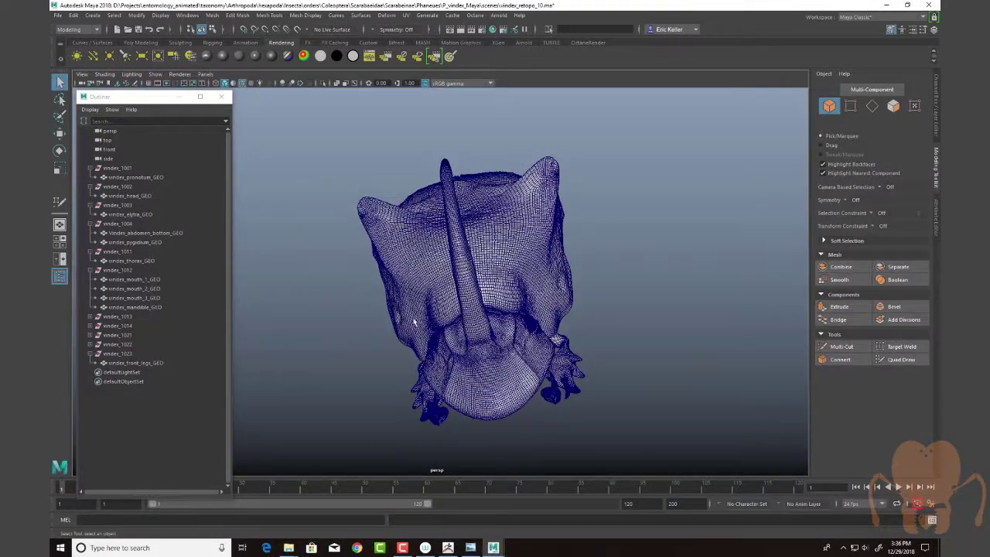
left_click_drag(627, 300, 410, 263, "alt")
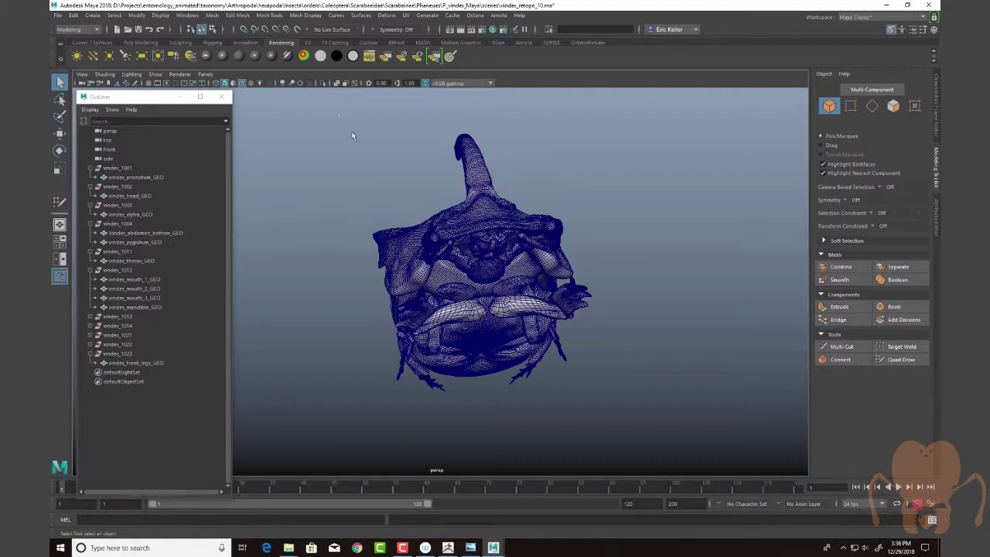
left_click_drag(351, 136, 646, 424)
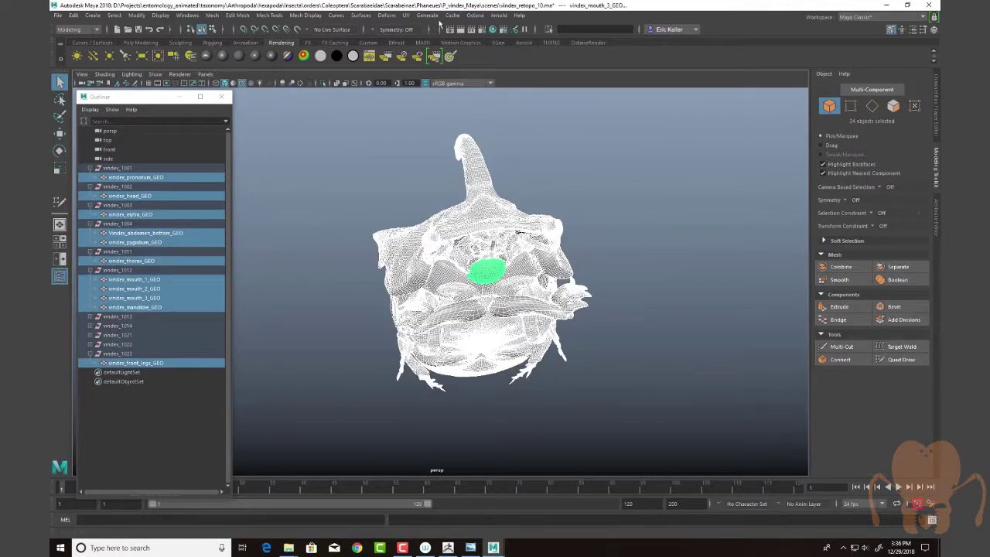
left_click(406, 15)
left_click(426, 31)
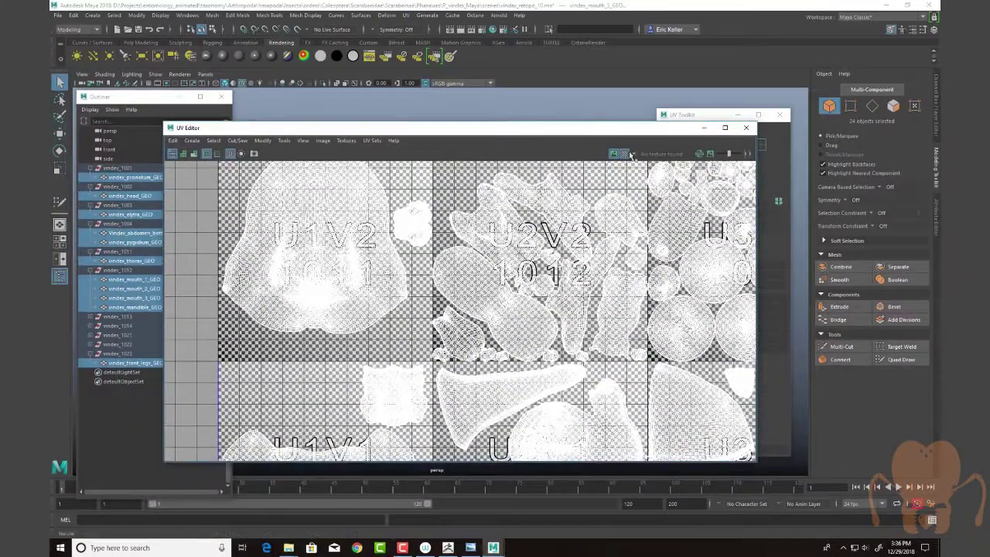
left_click(625, 154)
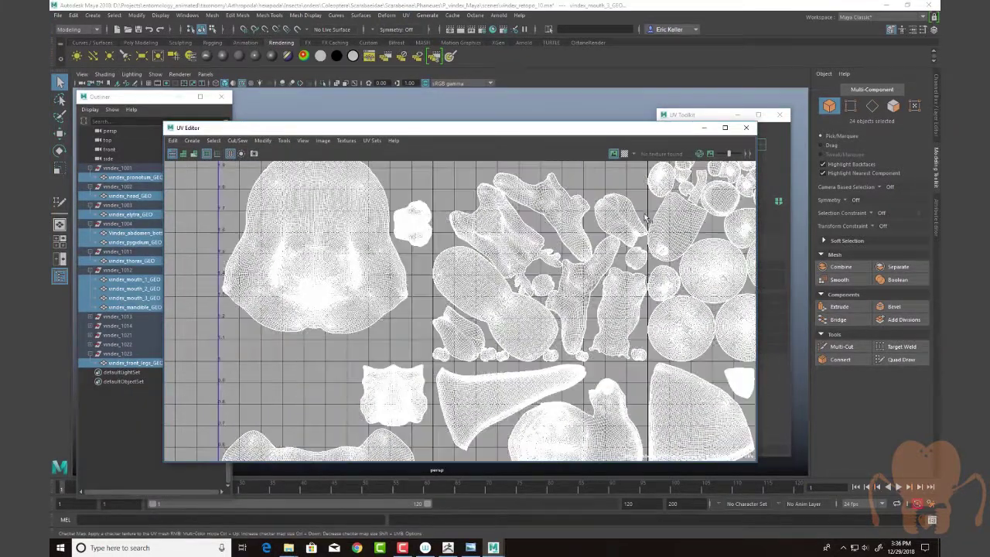
Examine how the UV shells of all the beetle parts are laid out across the UDIM tiles
right_click_drag(629, 219, 364, 181, "alt")
middle_click_drag(443, 231, 310, 259, "alt")
scroll(309, 259, "down", 5)
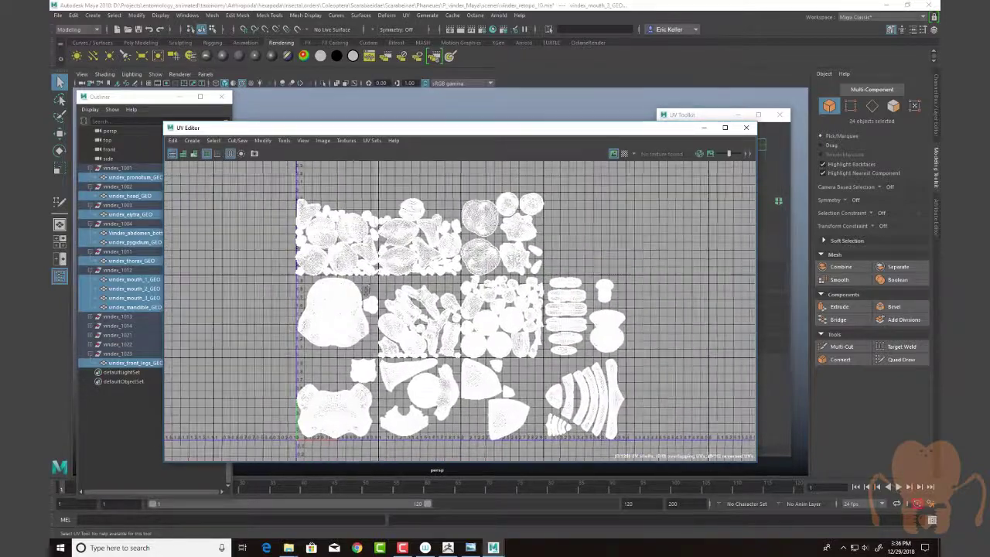
scroll(406, 239, "up", 2)
middle_click_drag(411, 239, 434, 180, "alt")
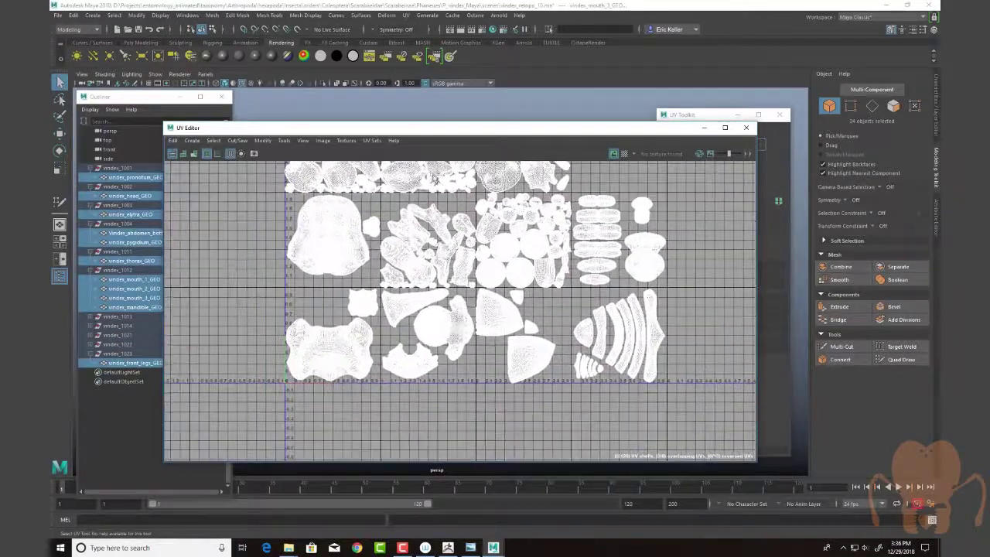
right_click_drag(234, 257, 470, 286, "alt")
middle_click_drag(470, 286, 374, 183, "alt")
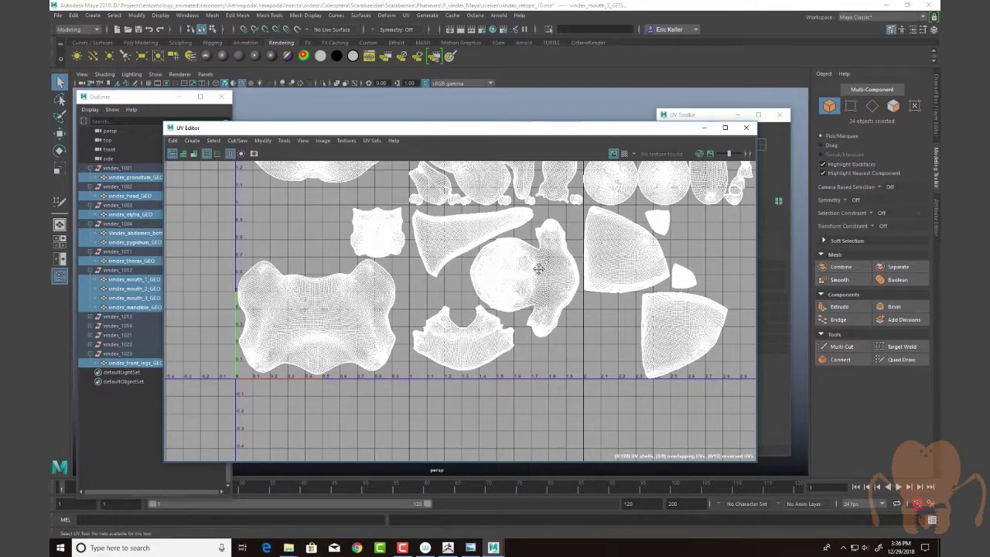
middle_click_drag(690, 262, 516, 291, "alt")
middle_click_drag(691, 274, 543, 312, "alt")
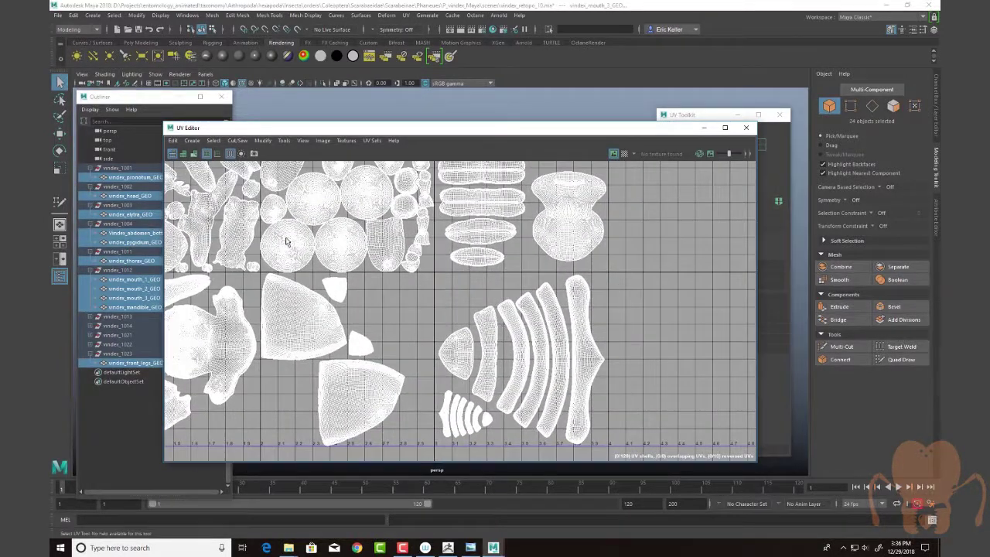
scroll(357, 268, "down", 4)
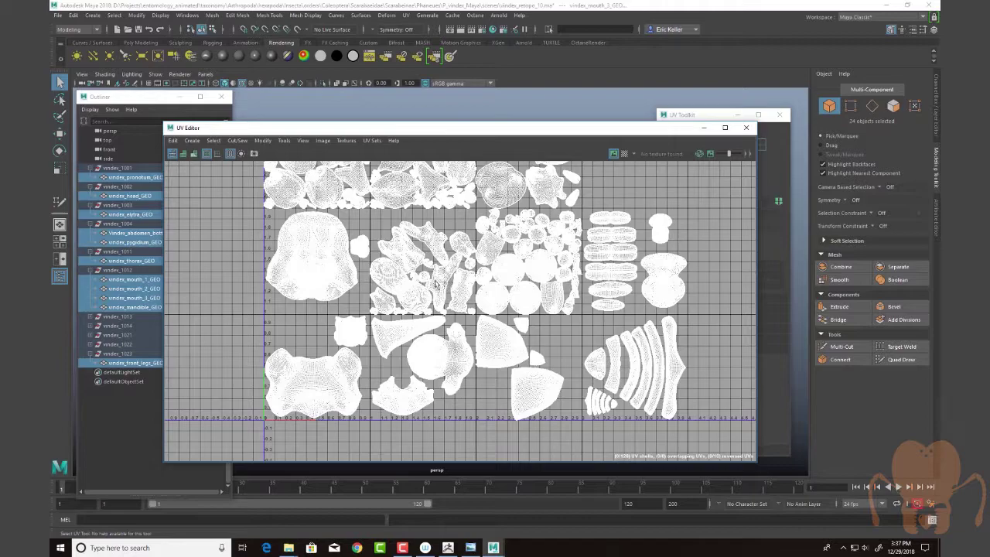
Examine the pronotum, head and elytra UV shells and the small shells packed in tile 1013
scroll(300, 325, "up", 6)
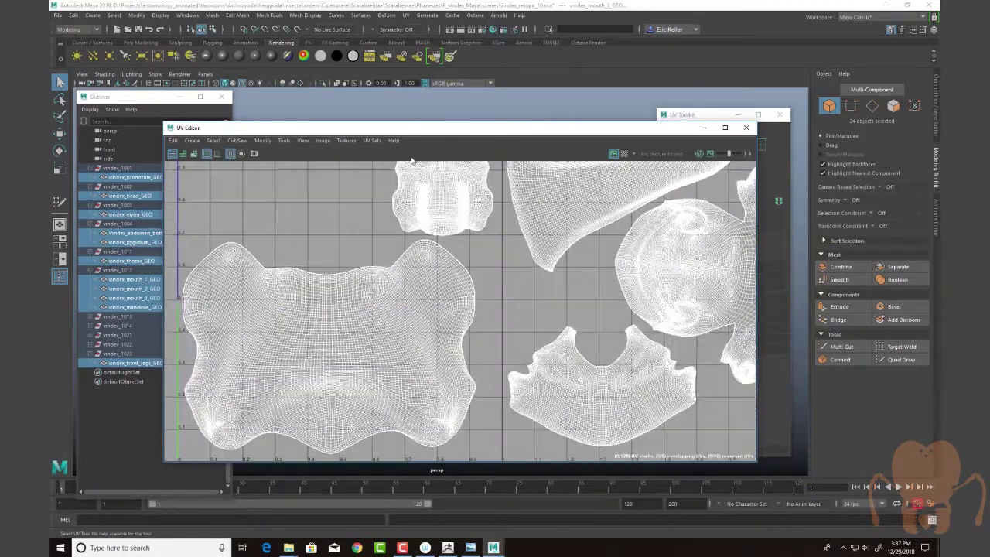
mouse_move(355, 291)
middle_mouse_down("alt")
mouse_move(443, 290)
mouse_move(287, 306)
middle_mouse_up("alt")
scroll(475, 290, "down", 3)
mouse_move(476, 314)
middle_mouse_down("alt")
mouse_move(368, 339)
mouse_move(463, 347)
middle_mouse_up("alt")
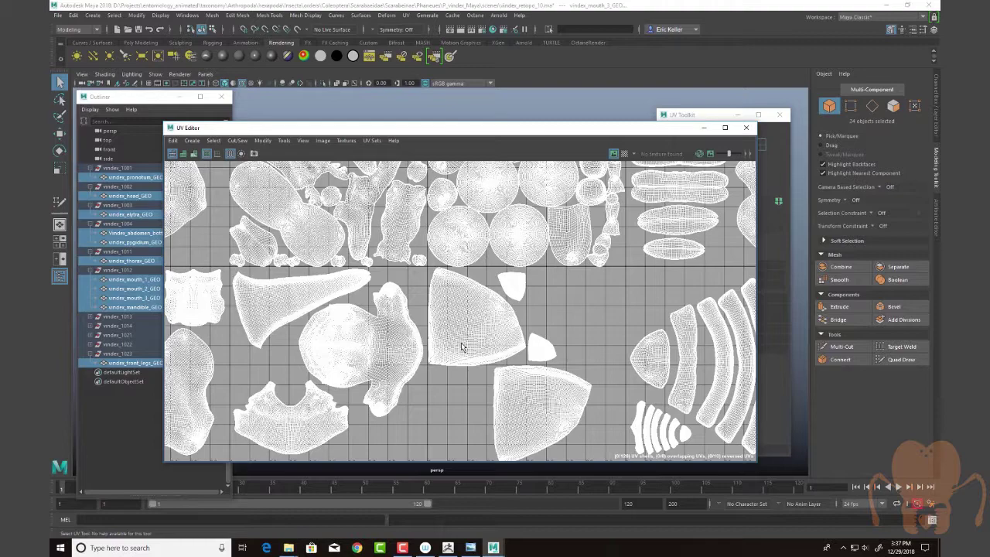
middle_click_drag(647, 293, 539, 363, "alt")
right_click_drag(401, 330, 561, 306, "alt")
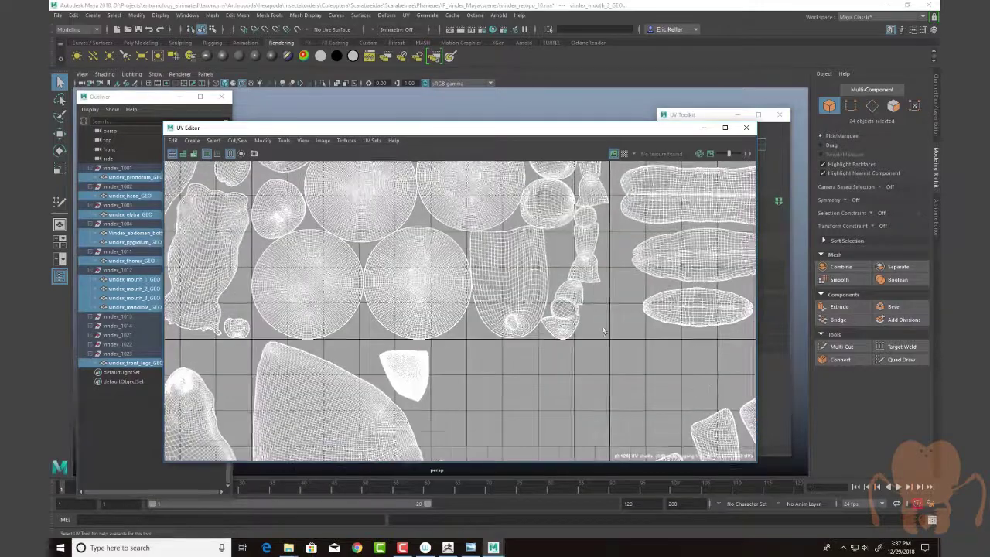
middle_click_drag(560, 305, 479, 358, "alt")
scroll(480, 360, "up", 8)
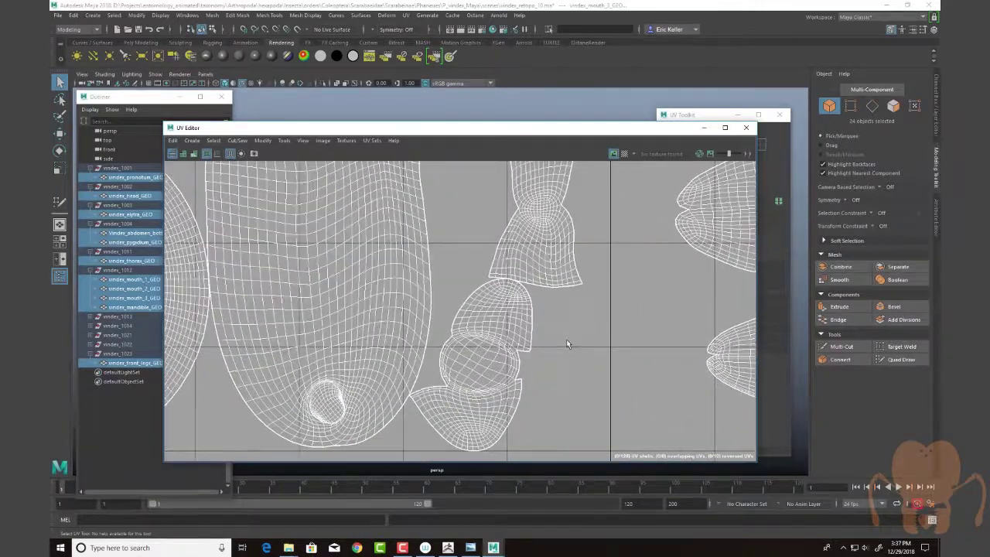
Examine the shell spacing along the border between tiles 1013 and 1014, and the abdomen shells in tile 1004
right_click_drag(556, 361, 534, 357, "alt")
middle_click_drag(534, 357, 405, 375, "alt")
middle_click_drag(498, 178, 468, 355, "alt")
right_click_drag(495, 338, 460, 328, "alt")
middle_click_drag(471, 307, 452, 373, "alt")
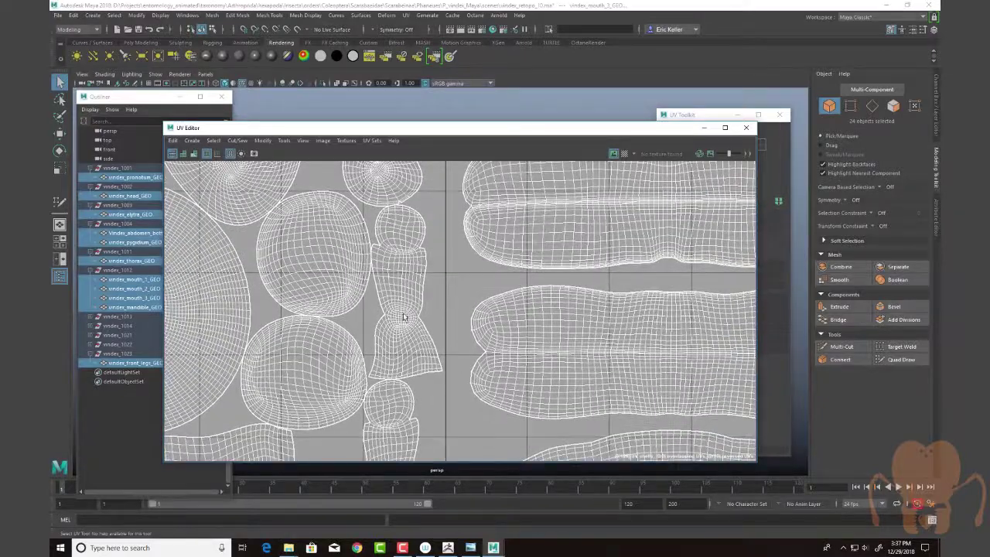
middle_click_drag(387, 291, 143, 429, "alt")
right_click_drag(542, 340, 364, 333, "alt")
middle_click_drag(659, 387, 433, 294, "alt")
middle_click_drag(468, 345, 491, 116, "alt")
middle_click_drag(513, 325, 536, 223, "alt")
middle_click_drag(542, 280, 552, 345, "alt")
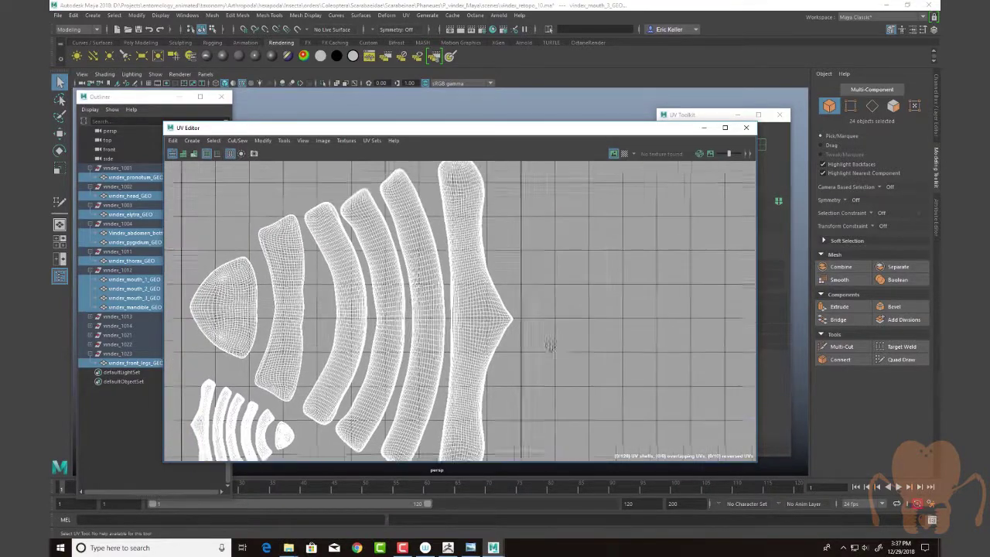
right_click_drag(571, 332, 386, 315, "alt")
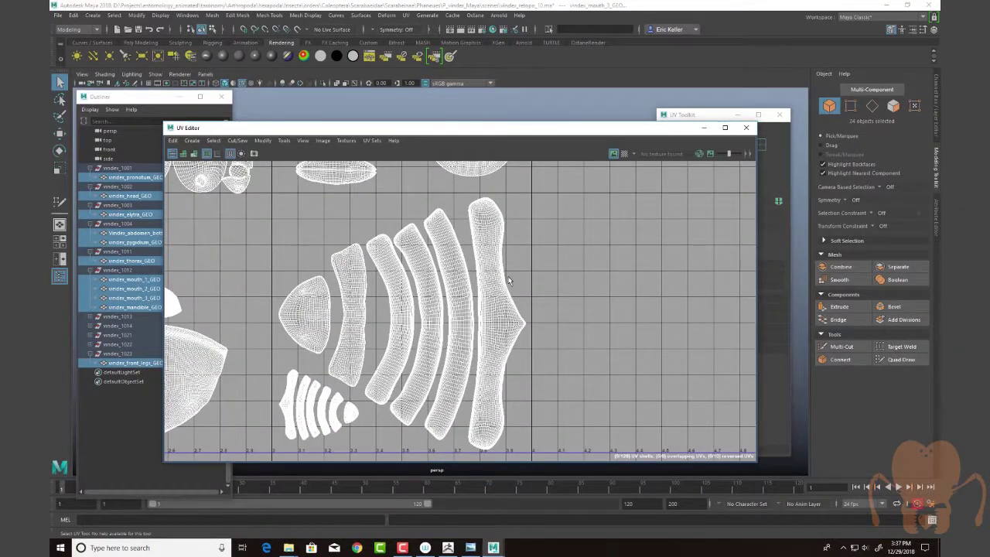
Turn the checker map back on, select the abdomen bottom mesh beside the UV Editor, and examine the pattern on it
left_click_drag(475, 135, 361, 163)
left_click(500, 181)
left_click_drag(447, 160, 166, 156)
left_click_drag(519, 449, 506, 359, "alt")
left_click(505, 362)
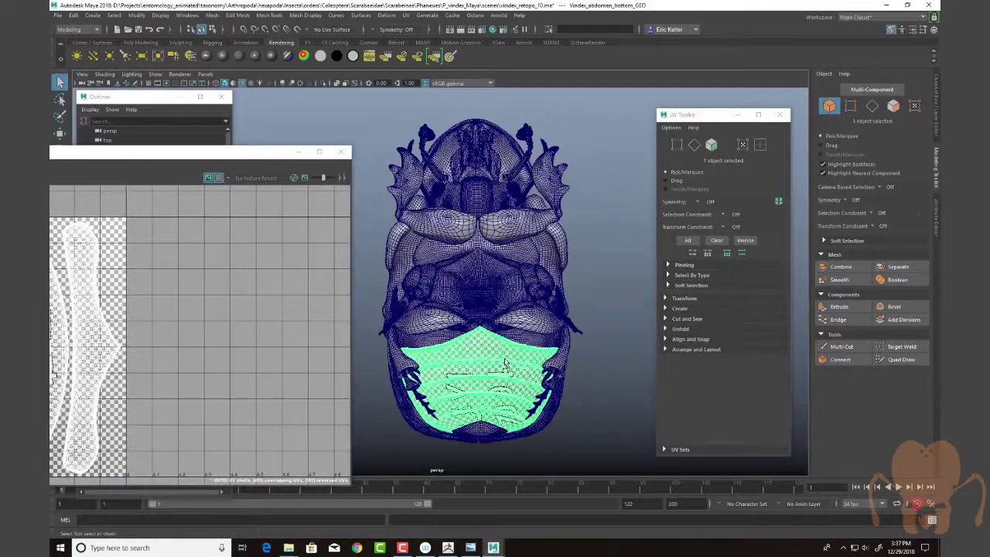
left_click(208, 156)
right_click_drag(484, 359, 670, 382, "alt")
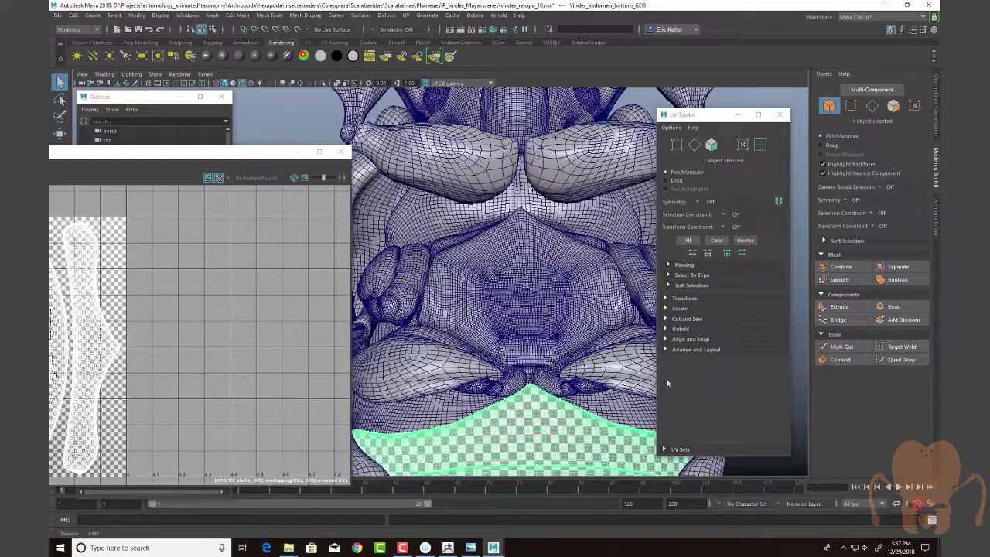
middle_click_drag(558, 402, 479, 187, "alt")
middle_click_drag(482, 286, 514, 253, "alt")
mouse_move(521, 281)
left_mouse_down("alt")
mouse_move(513, 246)
mouse_move(525, 251)
mouse_move(511, 287)
left_mouse_up("alt")
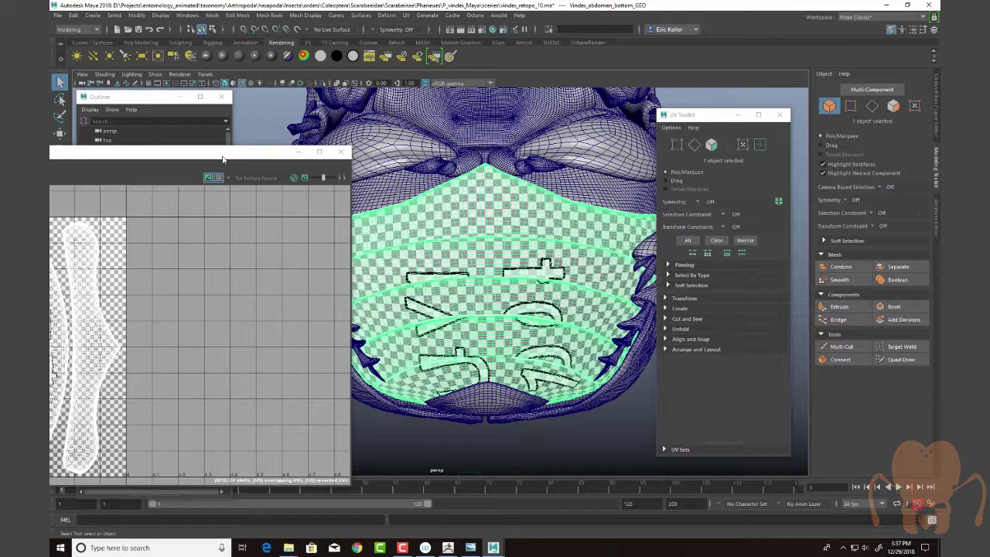
Move the pointed abdomen UV shell about 0.03 in U so its tip crosses from tile 1004 into 1005
left_click_drag(226, 156, 505, 147)
right_click_drag(474, 253, 459, 260, "alt")
right_click_drag(380, 333, 345, 320)
left_click(398, 339)
key("w")
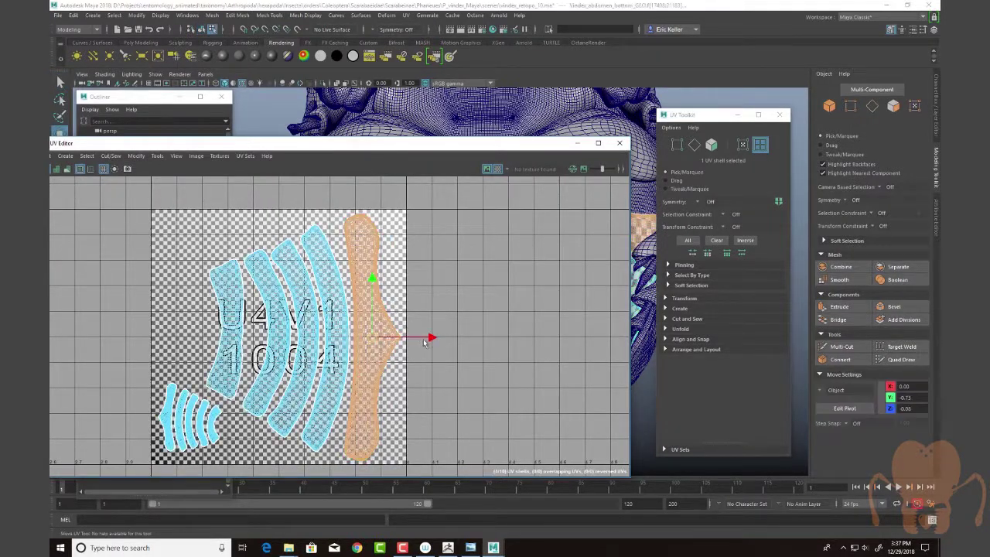
left_click_drag(435, 338, 439, 338)
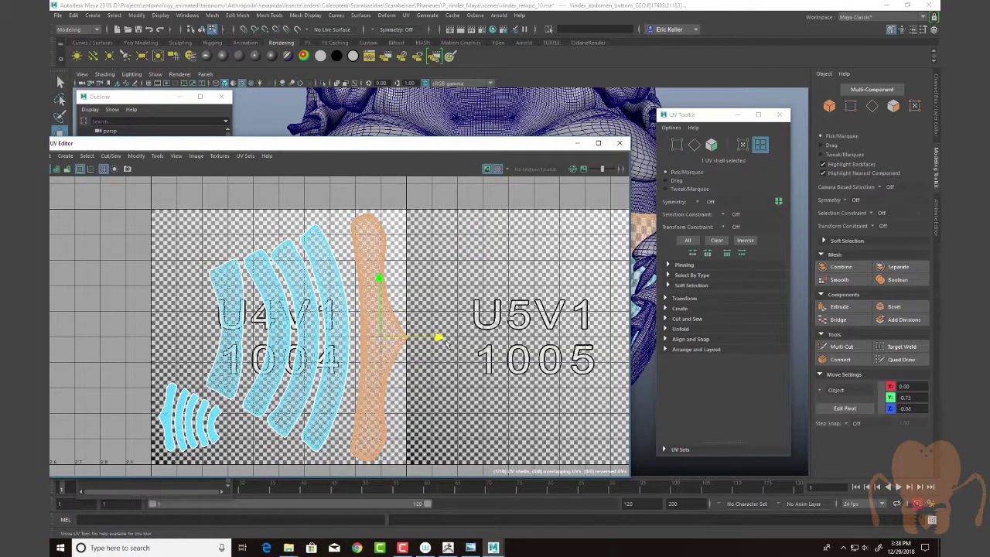
Examine the shell's tip at the border of tiles 1004 and 1005 up close, and undo the shell move
left_click(497, 169)
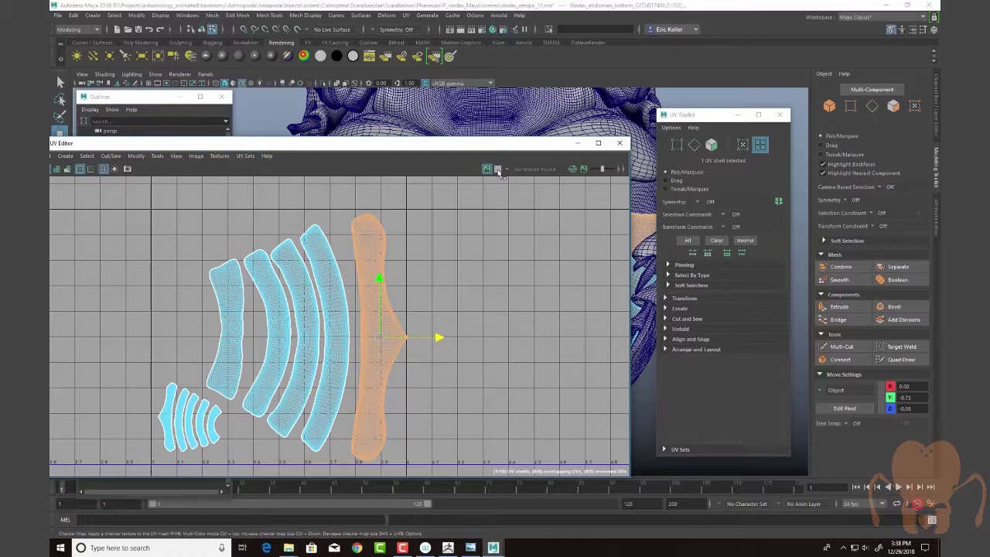
left_click(498, 170)
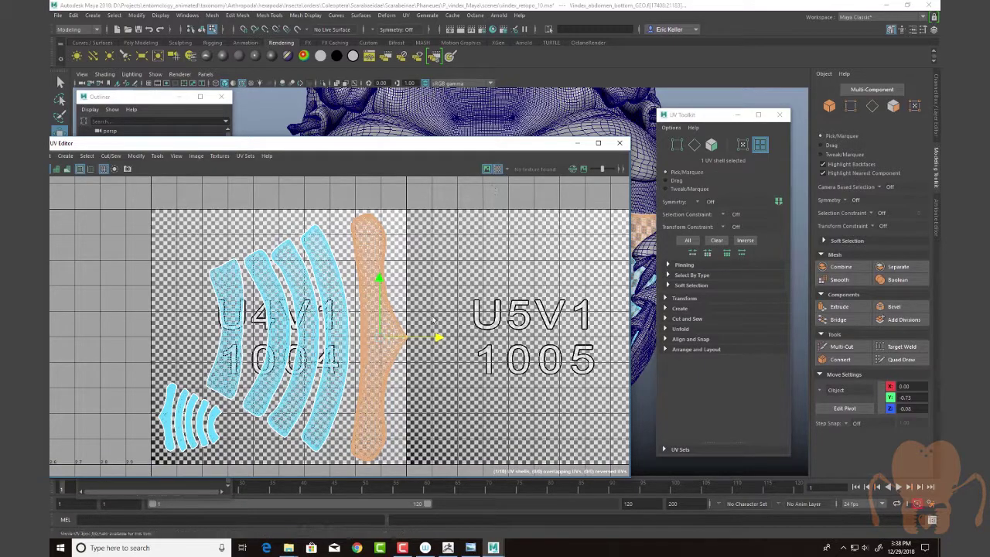
scroll(433, 333, "up", 4)
scroll(381, 307, "up", 5)
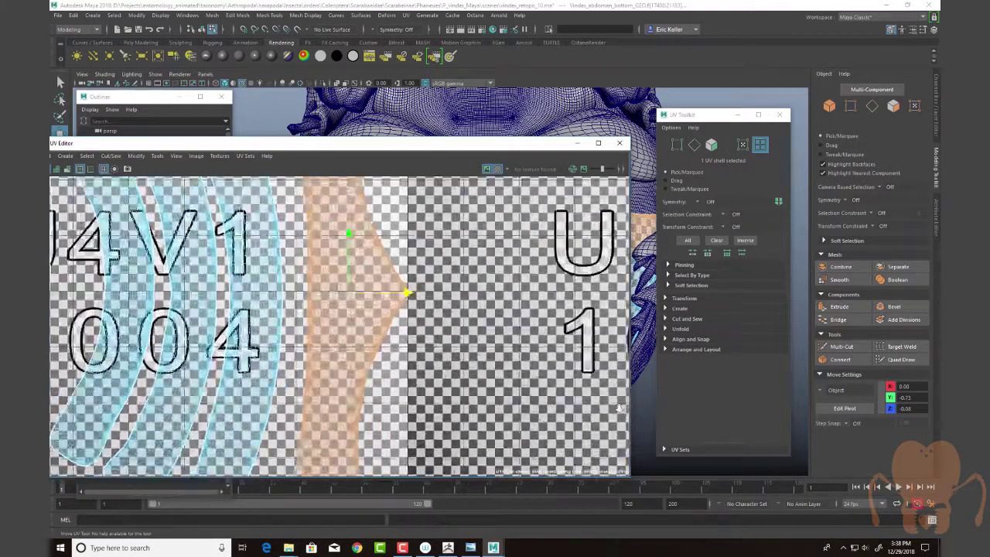
left_click(380, 307)
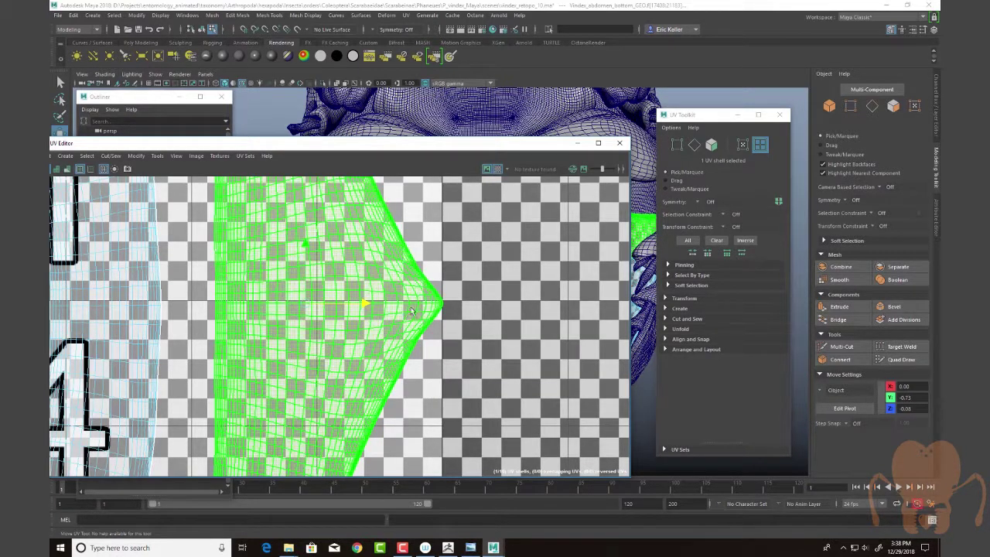
right_click_drag(528, 316, 457, 342, "alt")
middle_click_drag(520, 340, 429, 330, "alt")
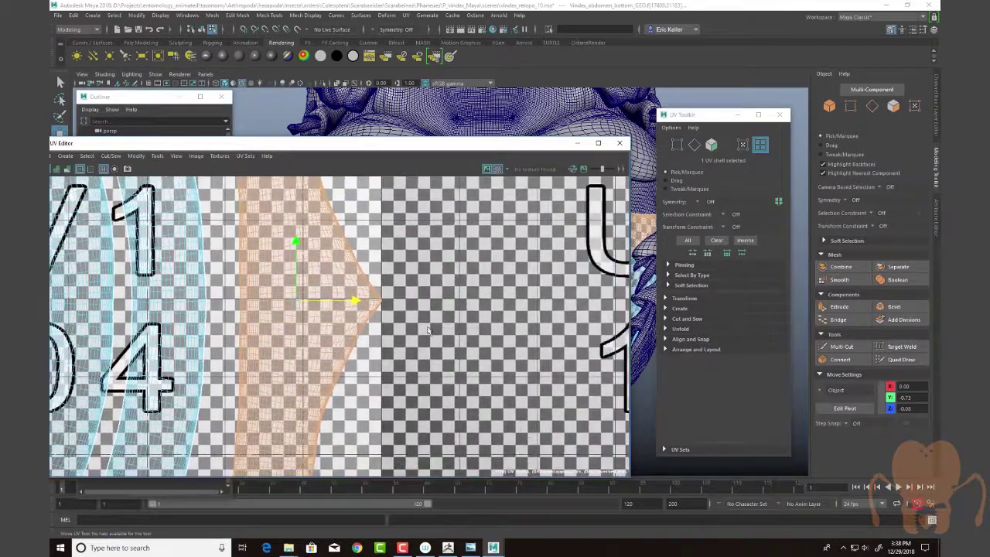
right_click_drag(429, 331, 370, 344, "alt")
middle_click_drag(573, 417, 530, 382, "alt")
right_click_drag(531, 383, 483, 391, "alt")
middle_click_drag(482, 391, 330, 367, "alt")
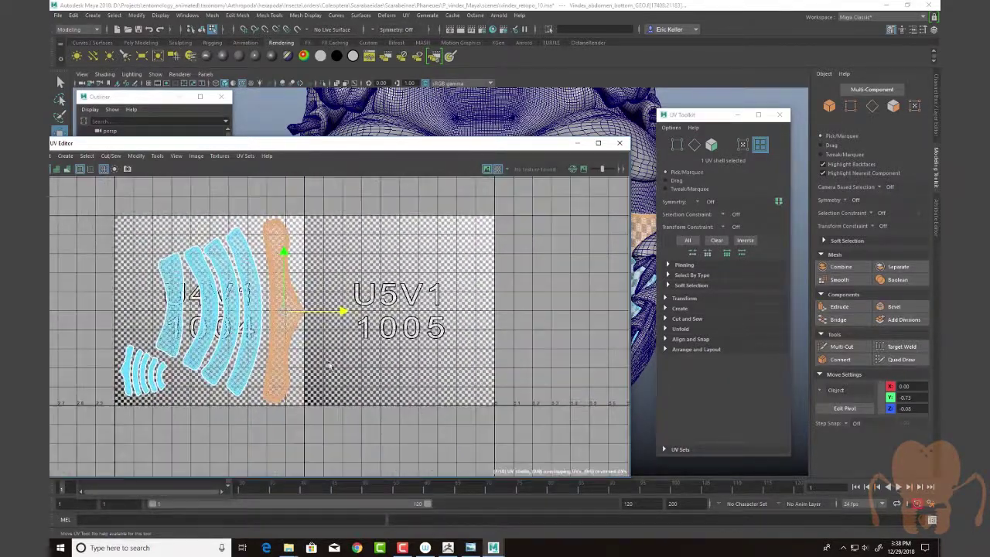
key("ctrl+z")
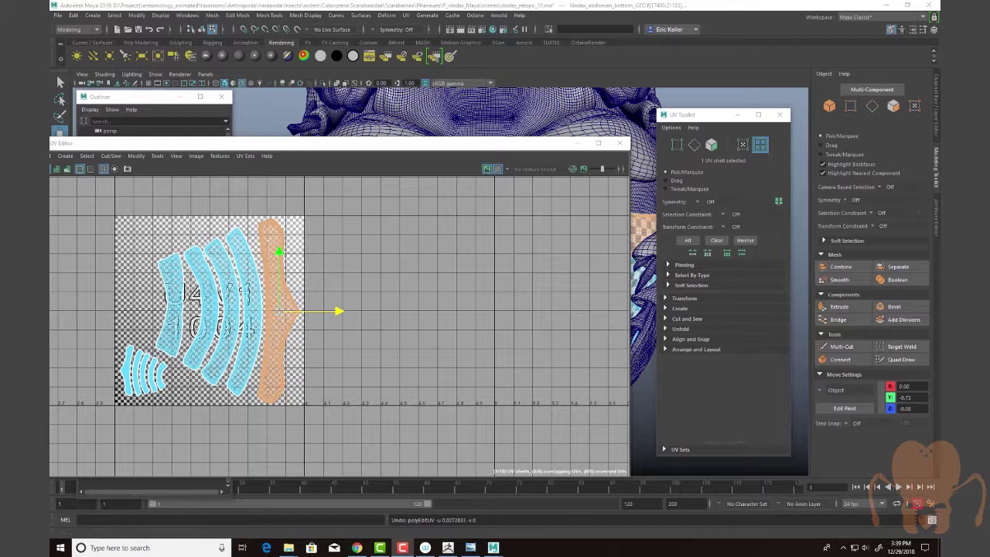
Switch to Chrome and enlarge the window showing the Gnomon Workshop page on Maya 2018's UV Toolkit
left_click_drag(51, 116, 457, 58)
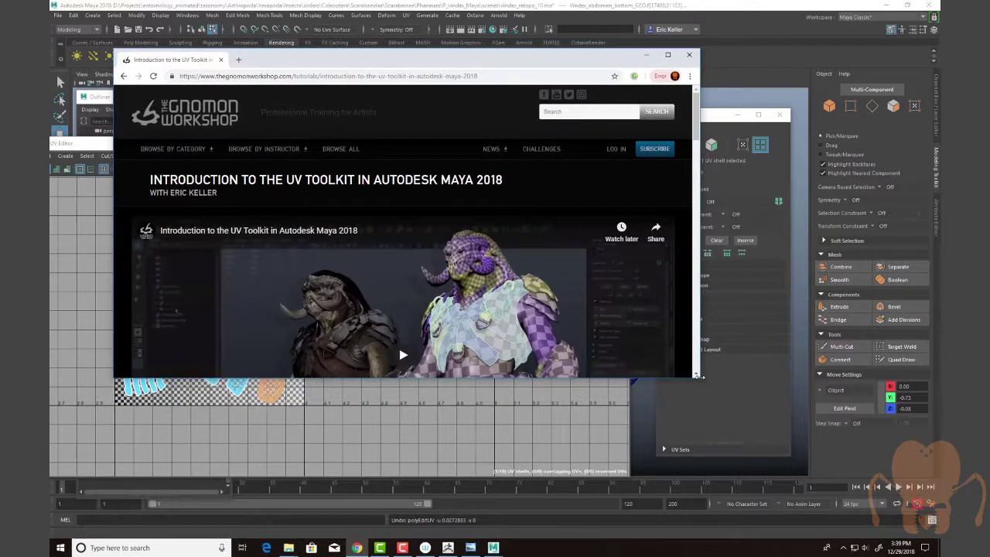
left_click_drag(697, 378, 884, 537)
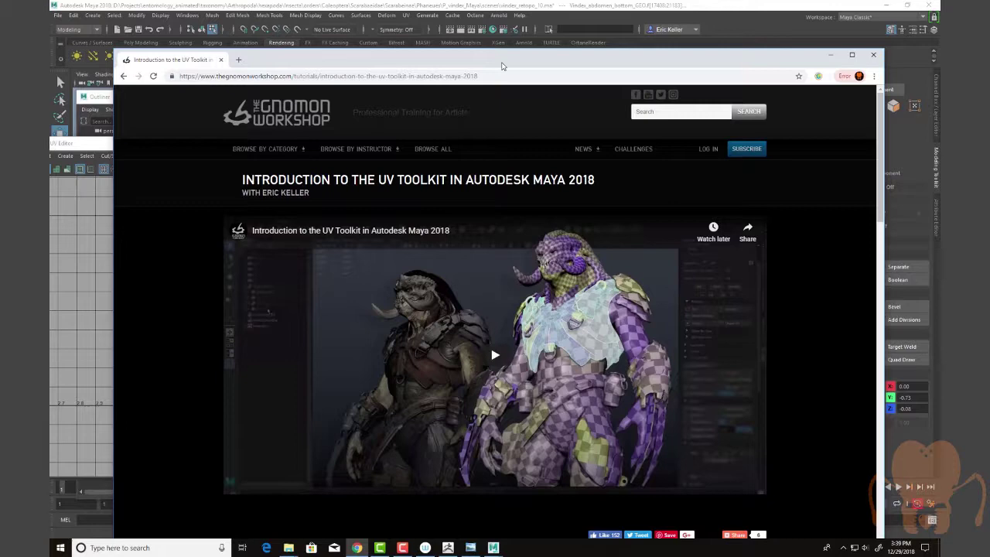
Look through the course description and chapter list on the Gnomon Workshop page, and minimize the browser to return to Maya
left_click_drag(503, 60, 457, 26)
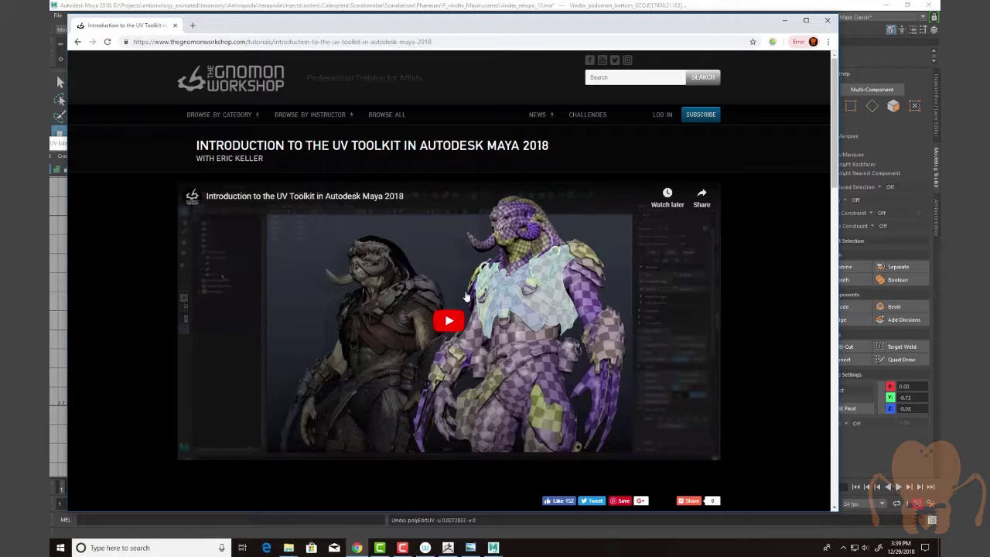
scroll(478, 293, "down", 5)
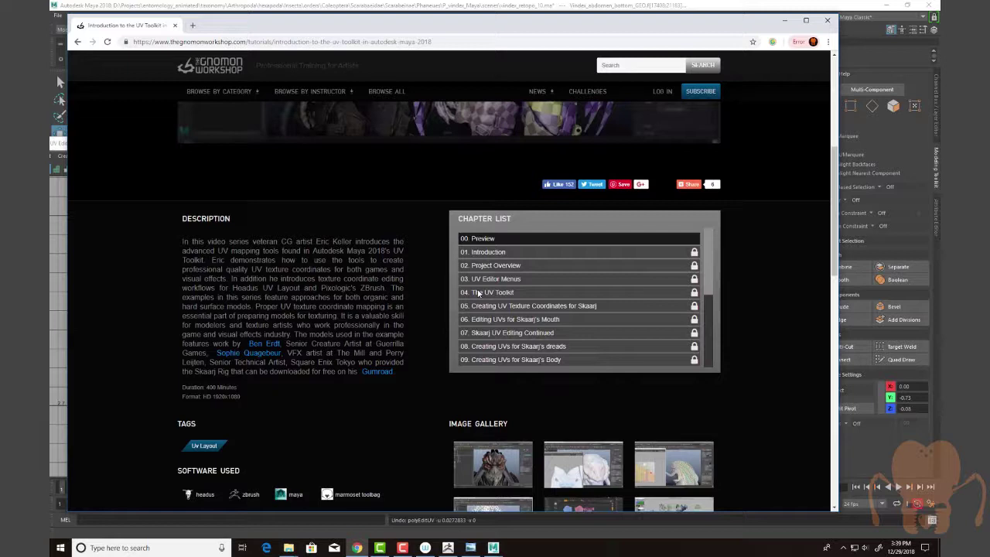
scroll(710, 222, "down", 2)
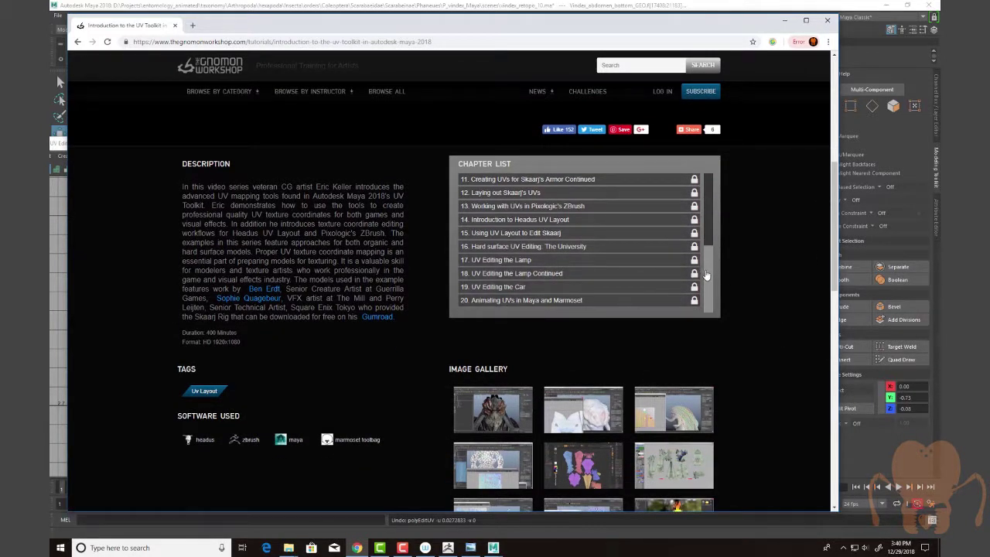
scroll(708, 275, "up", 2)
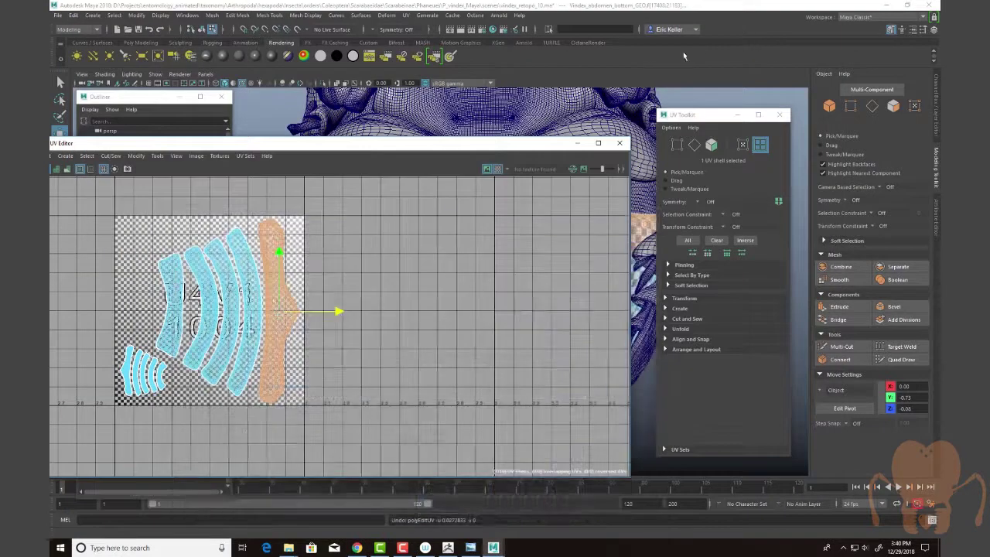
left_click(784, 20)
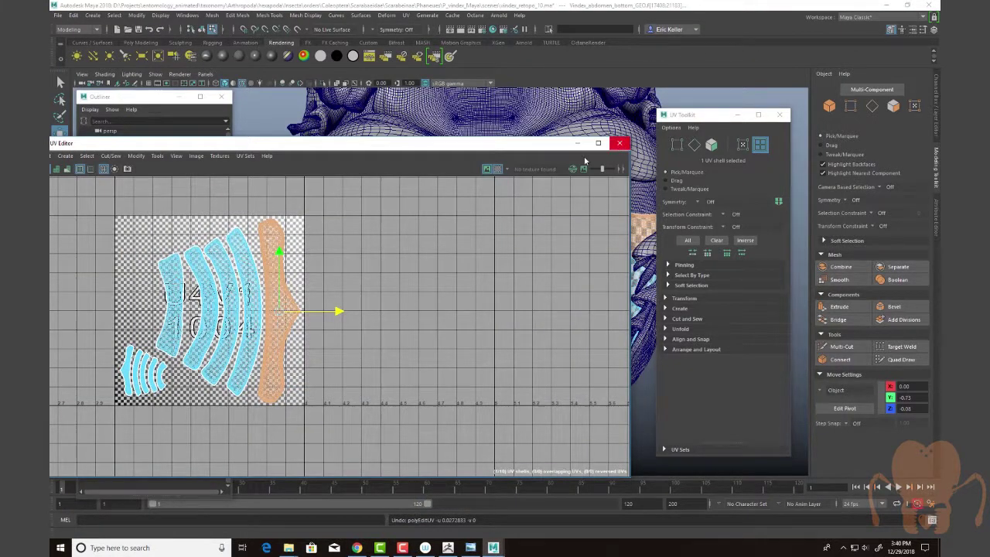
Place the UV Editor clear of the Outliner, select the vindex_1001 group, and bring its UV shells into view
left_click_drag(414, 145, 654, 127)
left_click(118, 168)
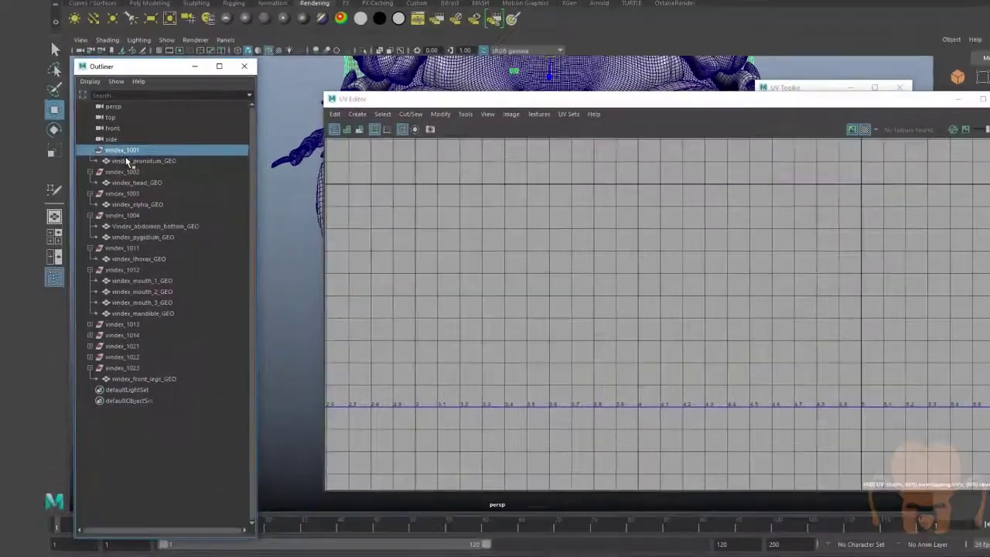
scroll(753, 179, "down", 5)
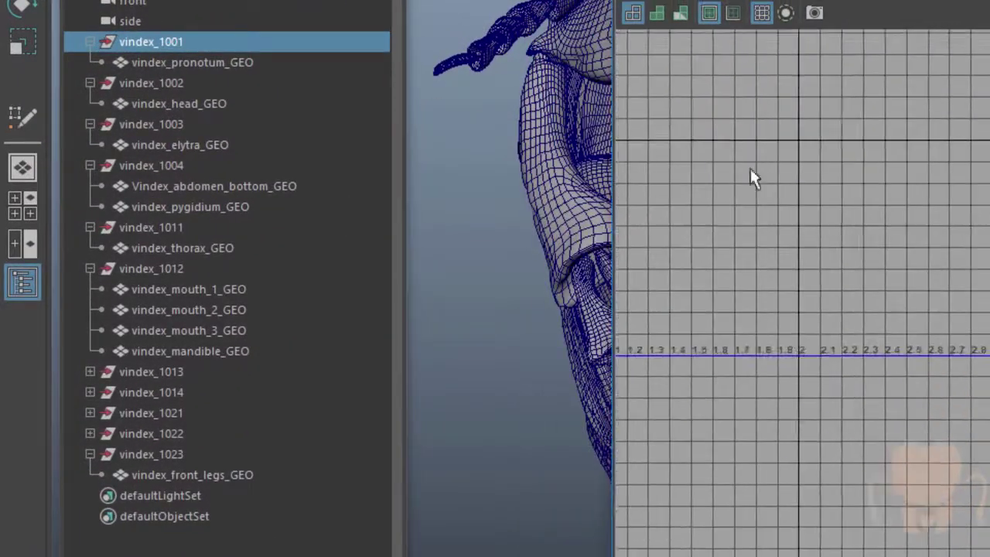
middle_click_drag(754, 178, 989, 303, "alt")
middle_click_drag(951, 198, 989, 233, "alt")
scroll(982, 198, "up", 2)
scroll(803, 292, "up", 2)
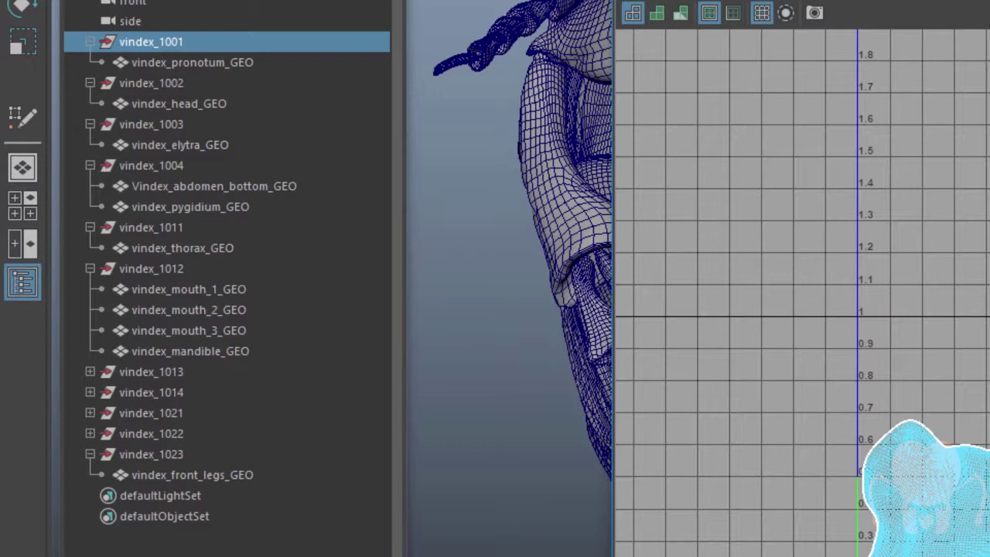
Collapse the groups vindex_1001 to vindex_1004 in the Outliner, selecting 1002, 1003 and 1004 in turn to check their UVs
left_click(90, 42)
left_click(89, 62)
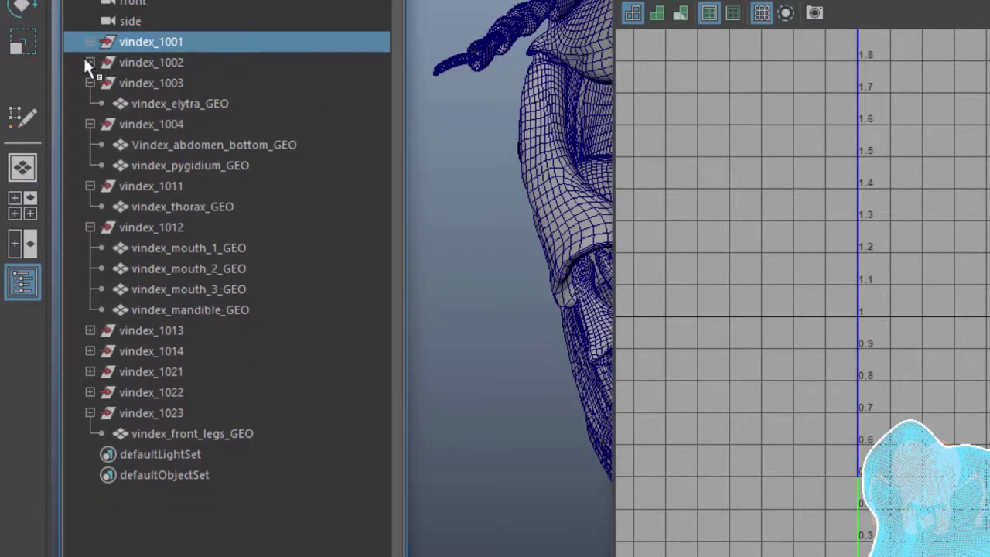
left_click(131, 63)
left_click(141, 82)
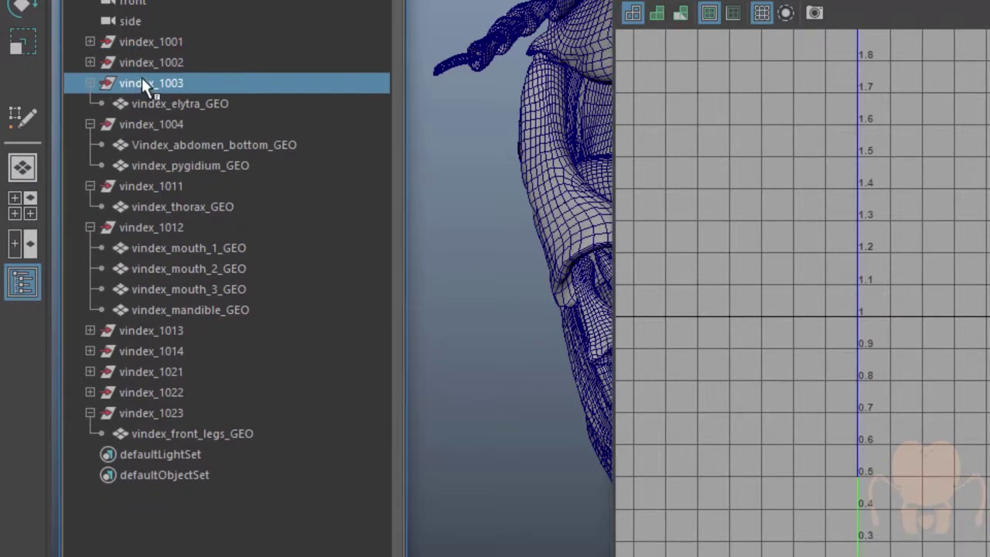
left_click(89, 83)
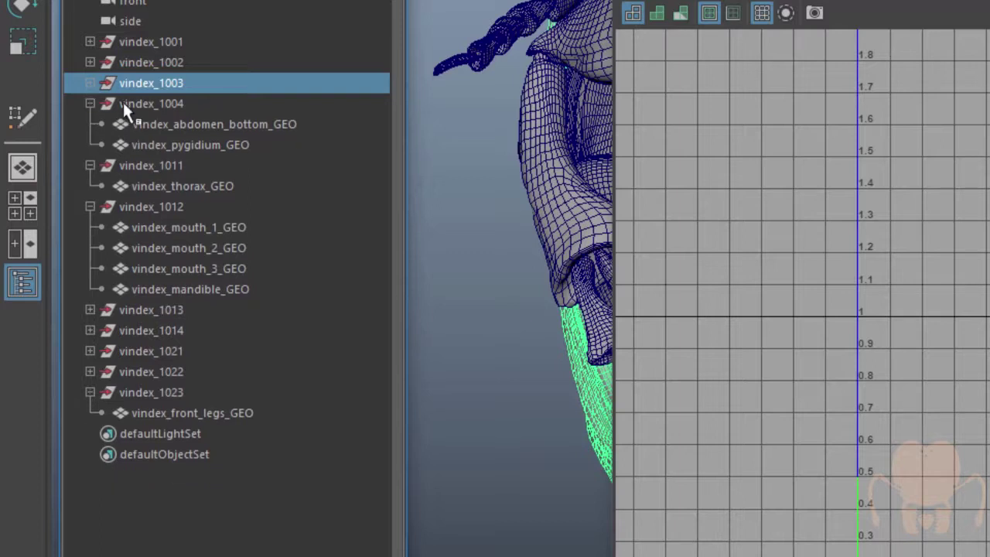
left_click(123, 103)
left_click(89, 103)
Select the vindex_1011 and vindex_1012 groups in turn to check their UV tiles, and collapse both groups
middle_click_drag(898, 286, 945, 313, "alt")
scroll(974, 366, "down", 1)
left_click(146, 124)
left_click(90, 123)
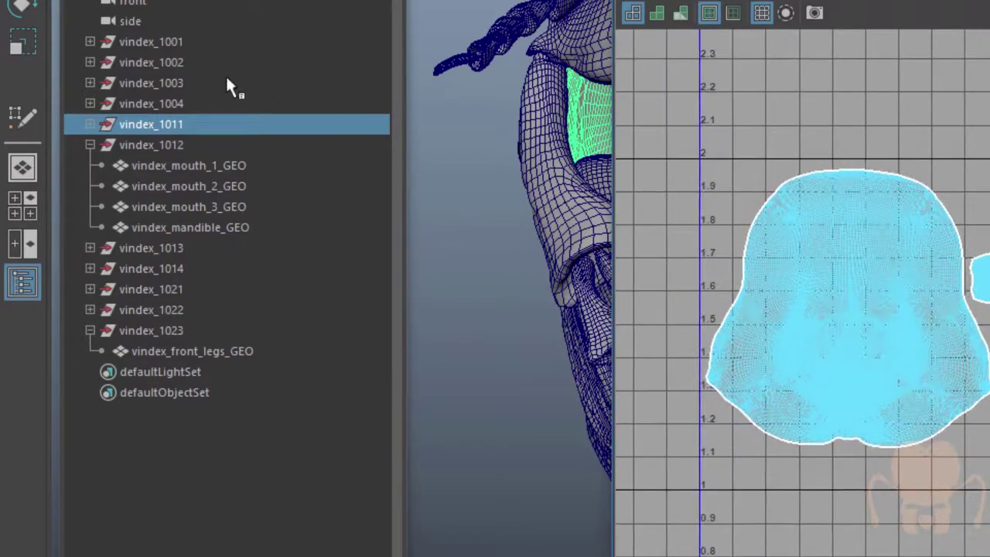
left_click(155, 145)
left_click(90, 145)
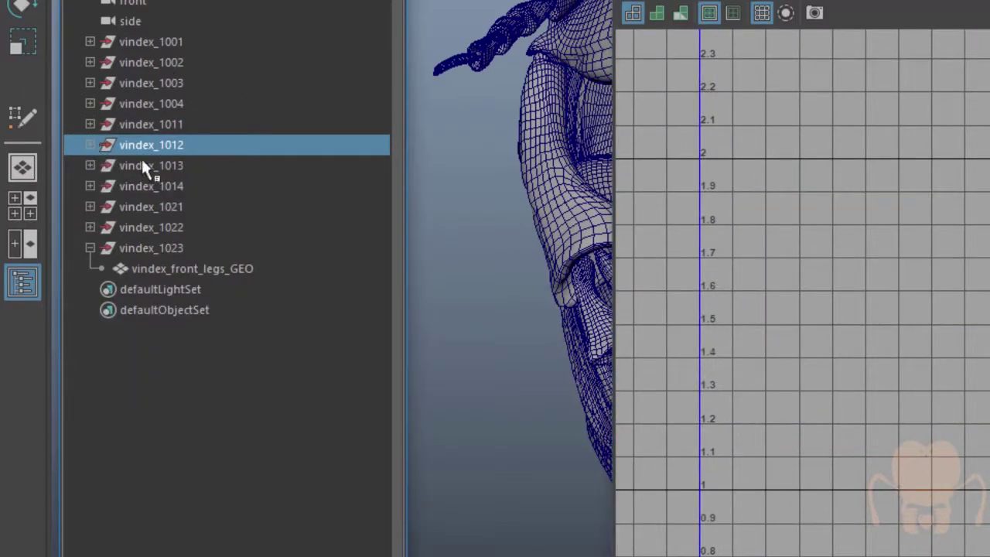
Select the groups vindex_1013, 1014, 1021, 1022 and 1023 one after another and compare their UV tiles with the group names
left_click(143, 165)
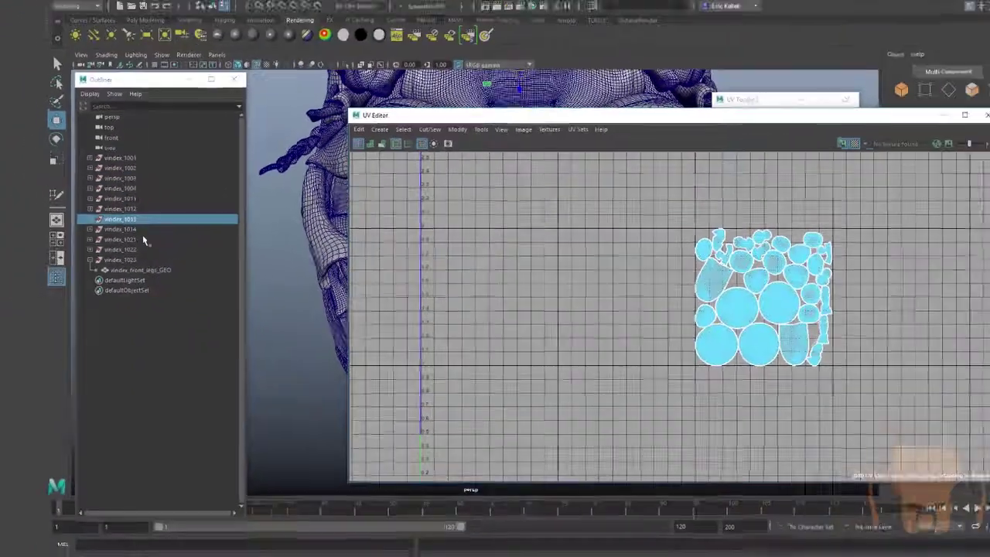
left_click(151, 185)
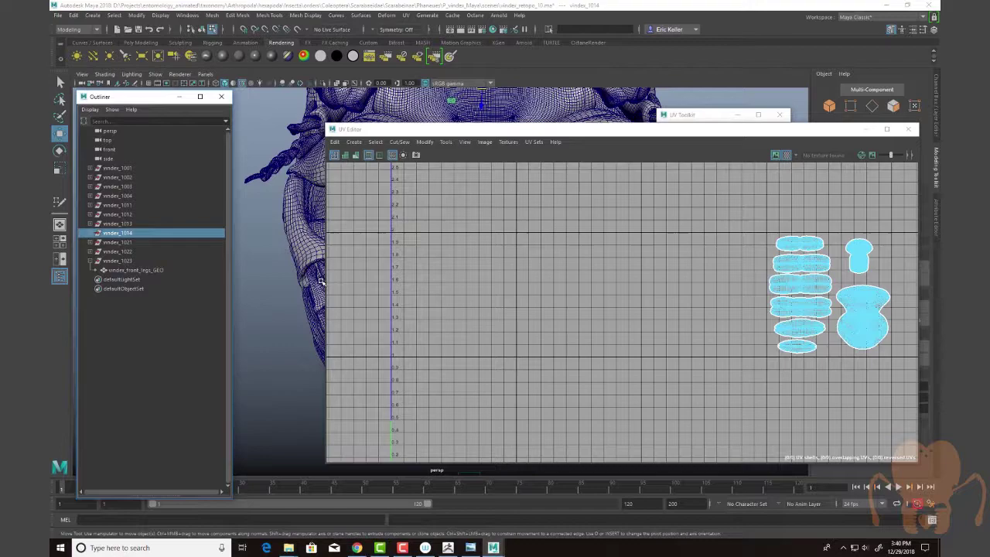
left_click(136, 243)
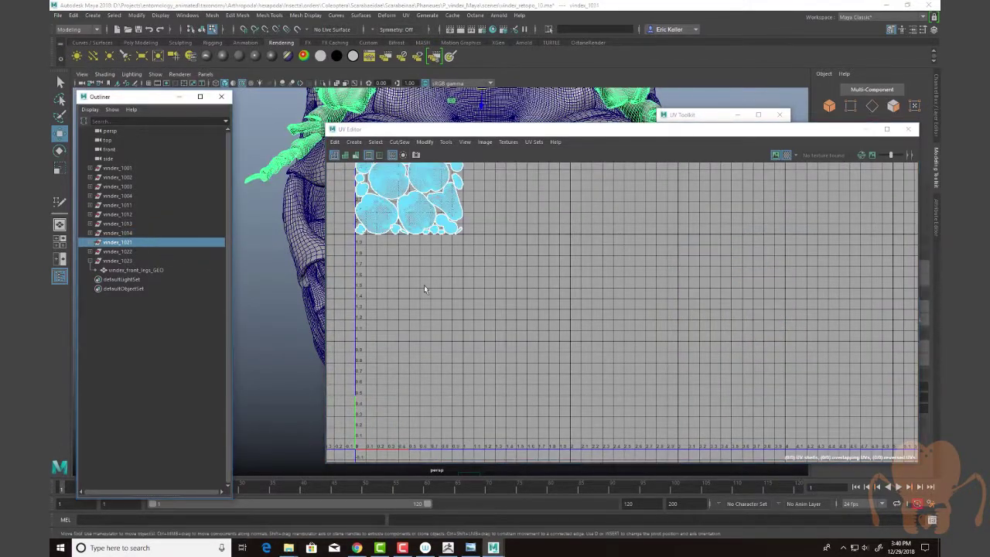
left_click(116, 252)
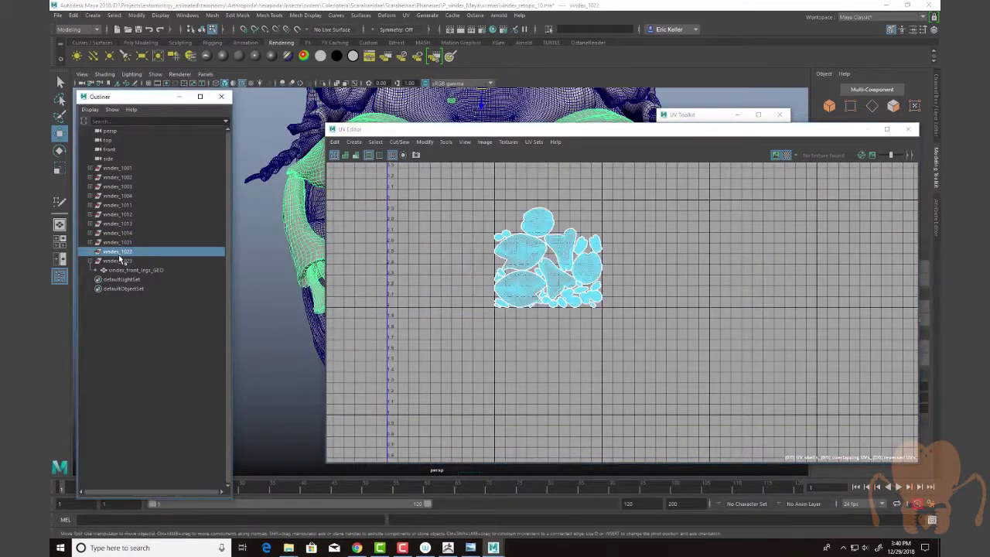
left_click(120, 262)
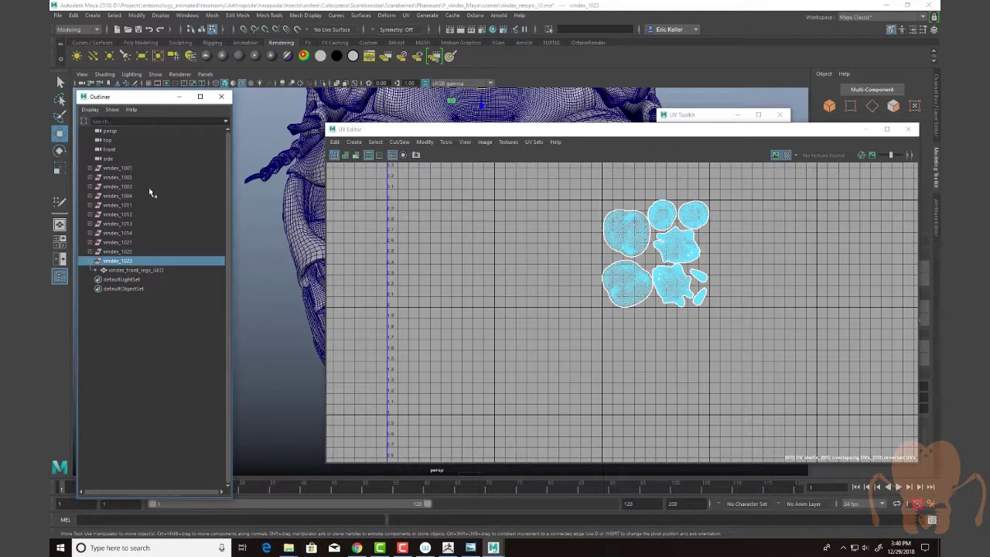
Select the vindex_1001 group, move the UV Editor aside to uncover the model, and examine the pronotum from several angles
left_click(136, 169)
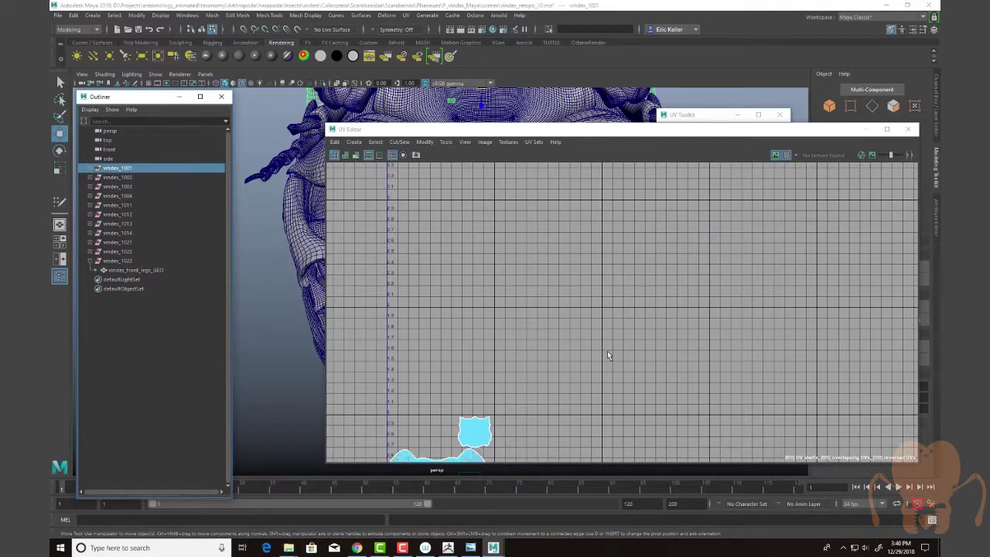
middle_click_drag(608, 356, 639, 289, "alt")
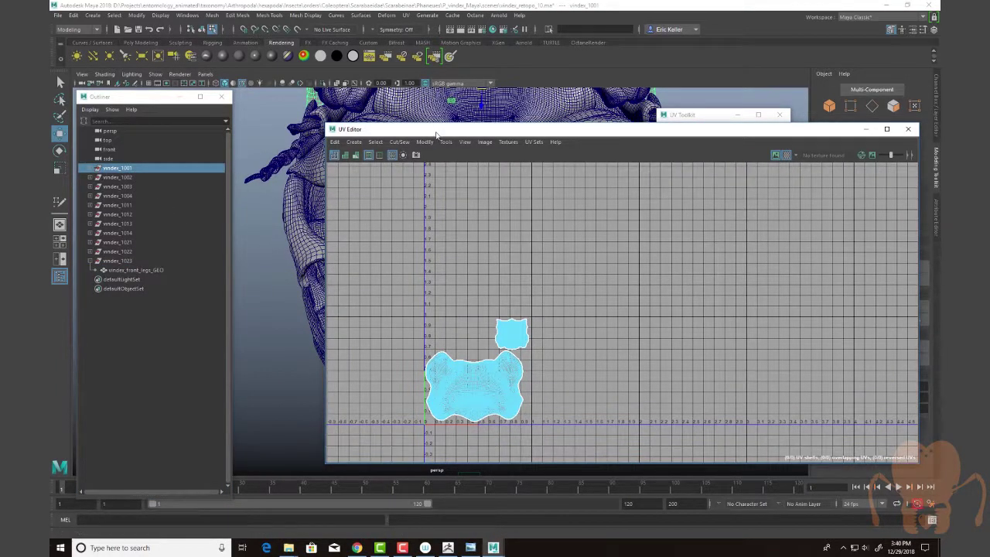
left_click_drag(435, 133, 669, 162)
left_click_drag(394, 259, 562, 268, "alt")
middle_click_drag(464, 232, 434, 302, "alt")
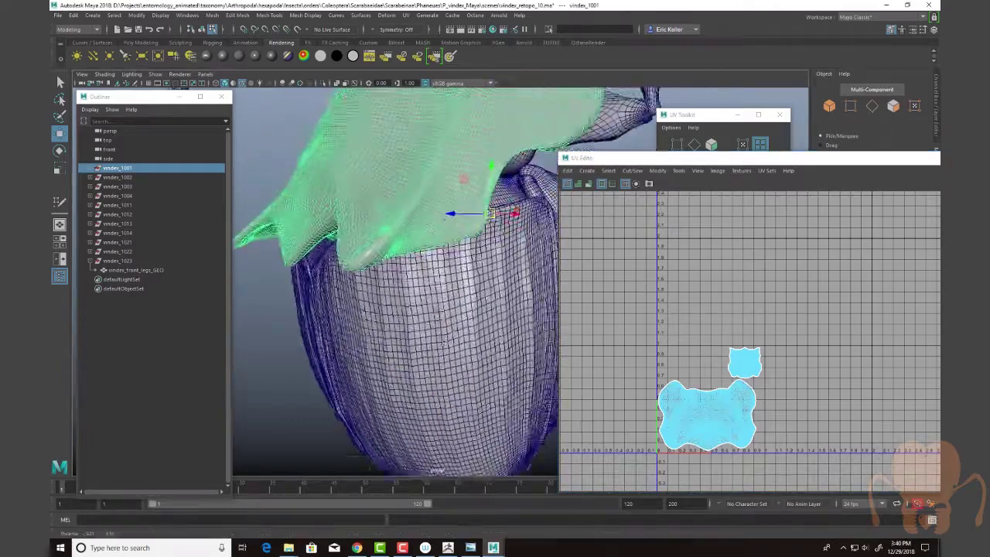
left_click_drag(434, 302, 380, 296, "alt")
middle_click_drag(411, 249, 397, 317, "alt")
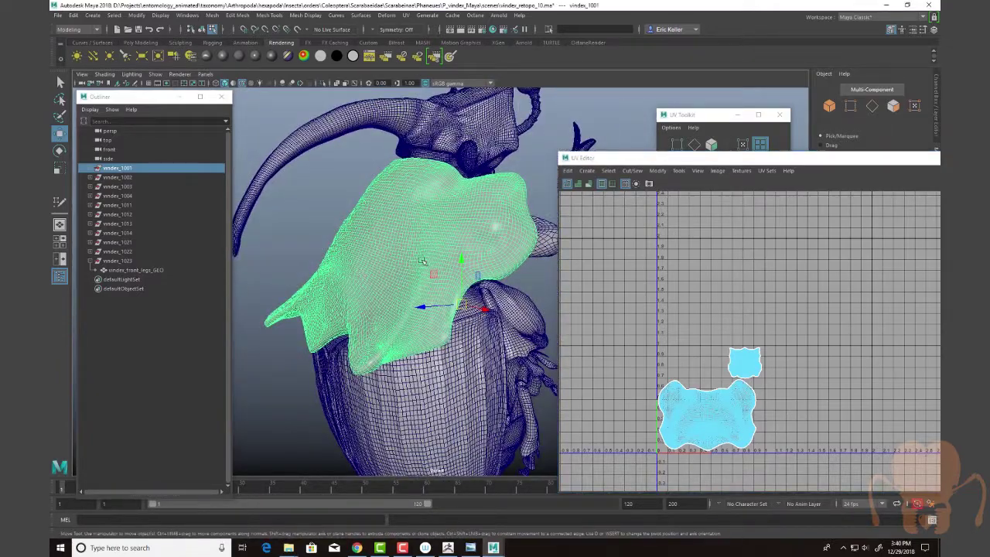
left_click_drag(385, 244, 403, 257, "alt")
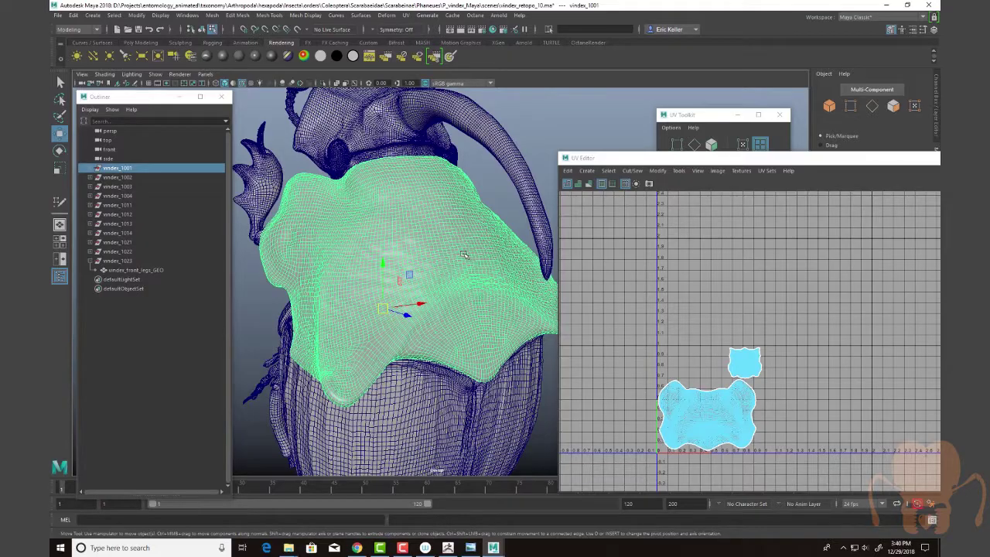
Select the pronotum mesh and examine its checker pattern on the model and its shells in tile 1001
right_click_drag(463, 254, 464, 313)
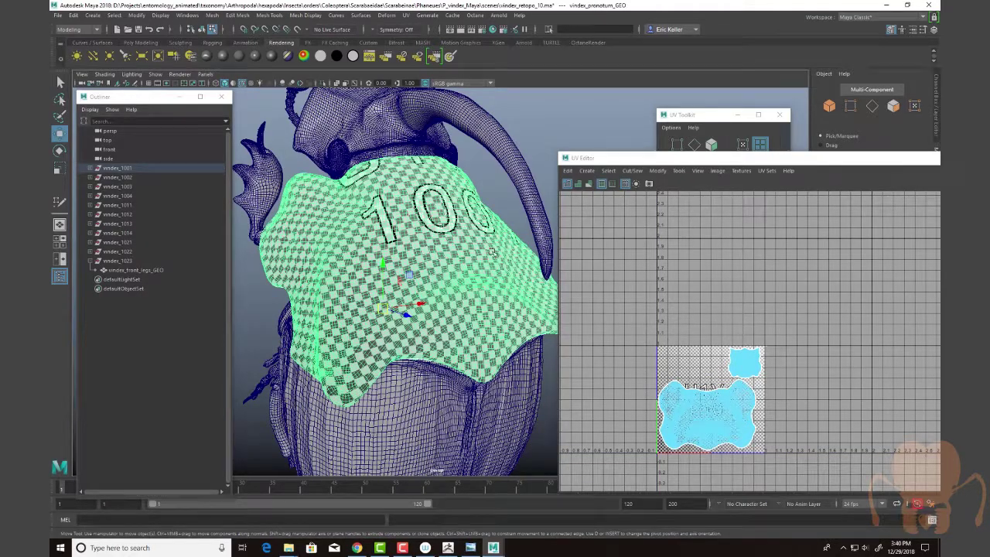
left_click_drag(492, 252, 402, 158, "alt")
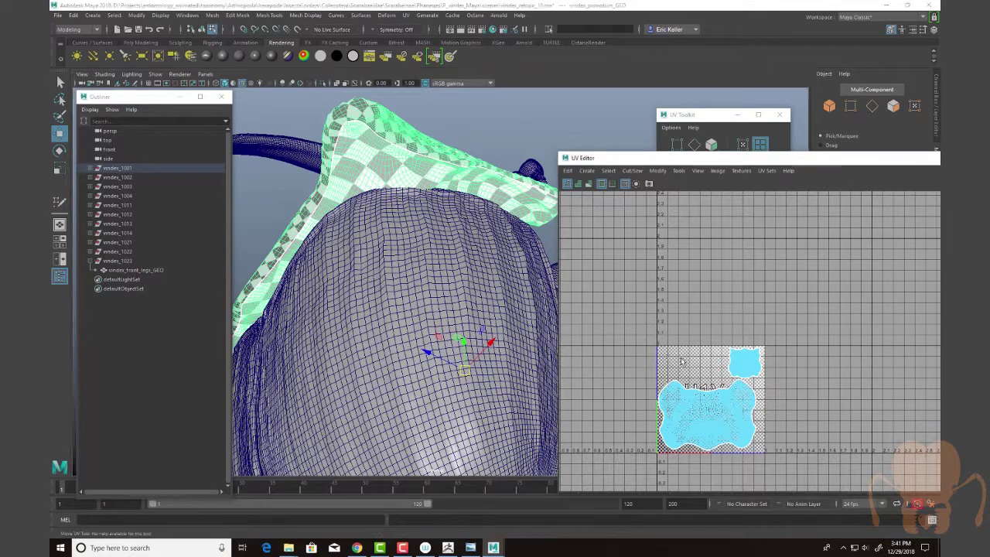
right_click_drag(679, 359, 712, 321, "alt")
middle_click_drag(712, 321, 686, 212, "alt")
left_click_drag(379, 189, 403, 153, "alt")
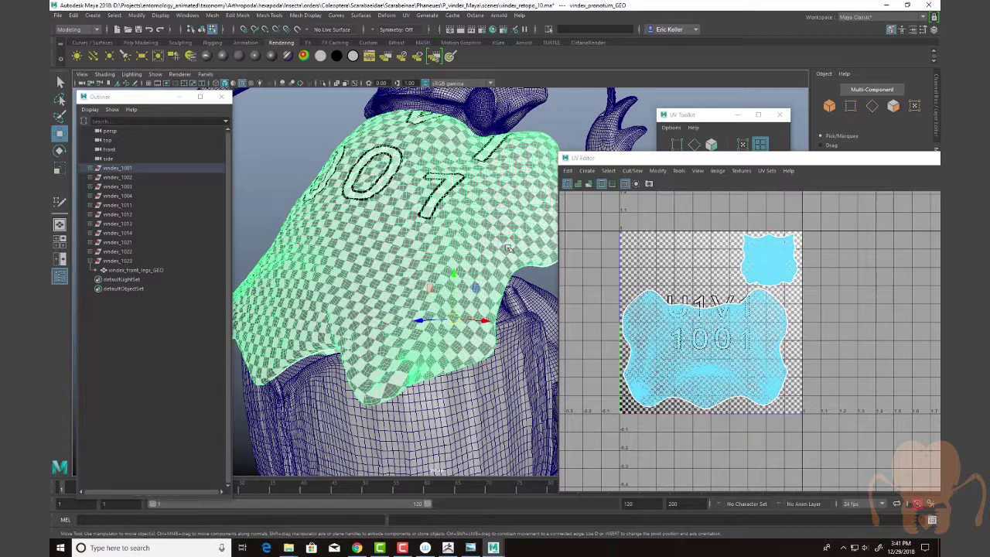
Select the head mesh and examine its checker pattern from the side and its UV shells in tile 1002
middle_click_drag(499, 141, 476, 252, "alt")
left_click(488, 203, "shift")
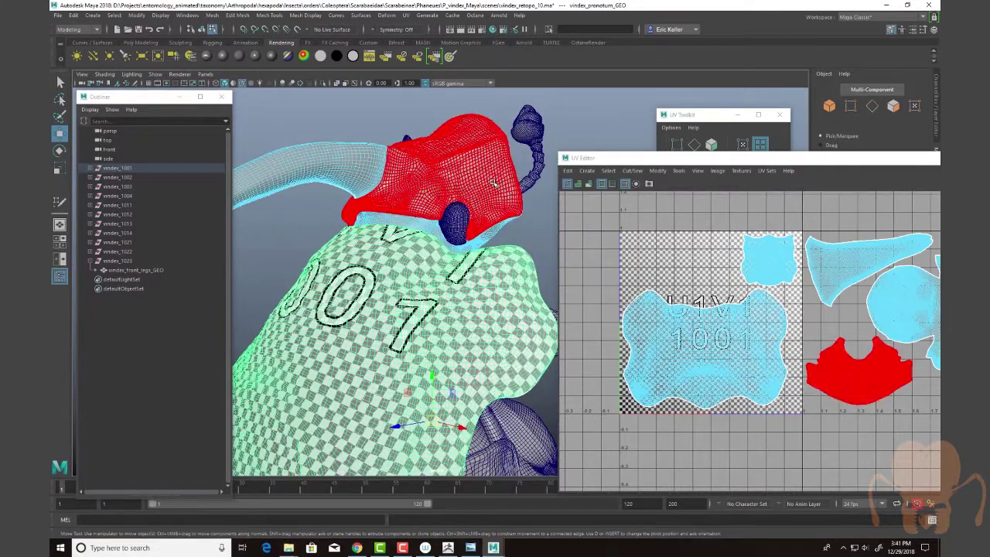
right_click_drag(494, 183, 487, 239)
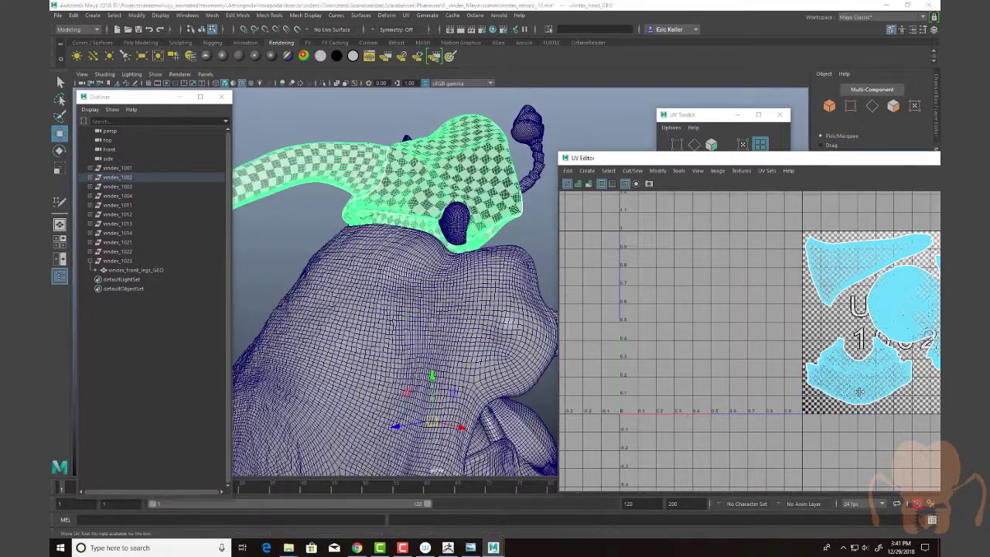
middle_click_drag(859, 392, 682, 371, "alt")
right_click_drag(683, 371, 608, 318, "alt")
left_click_drag(504, 302, 440, 318, "alt")
middle_click_drag(439, 319, 434, 362, "alt")
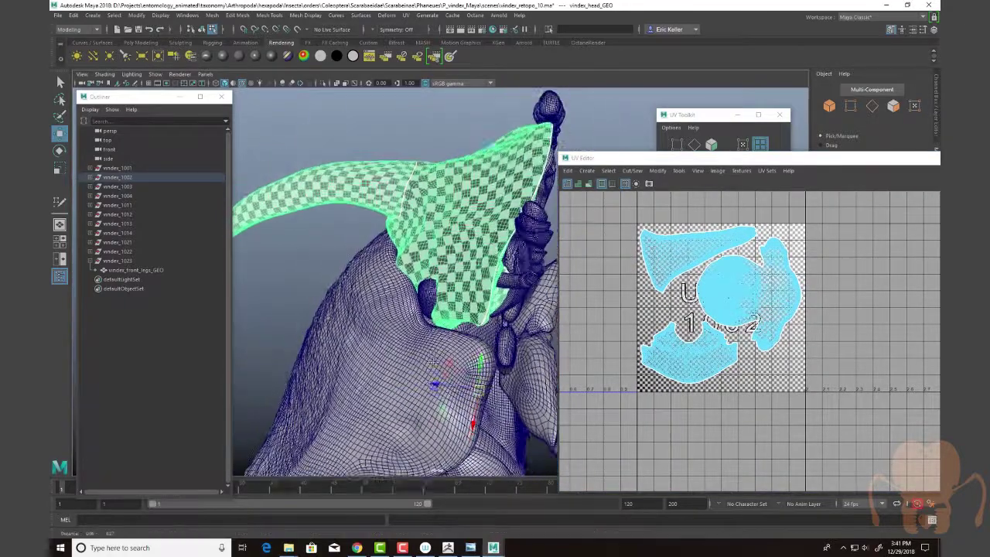
left_click_drag(472, 294, 464, 292, "alt")
Select the vindex_1002 group, reselect the head mesh, and inspect its checker pattern from behind
left_click(120, 177)
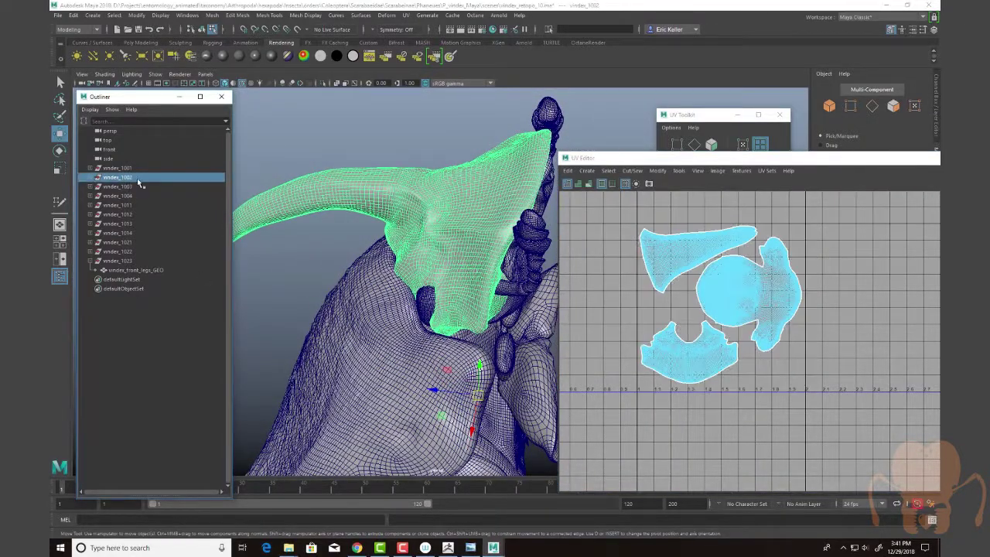
left_click(625, 348)
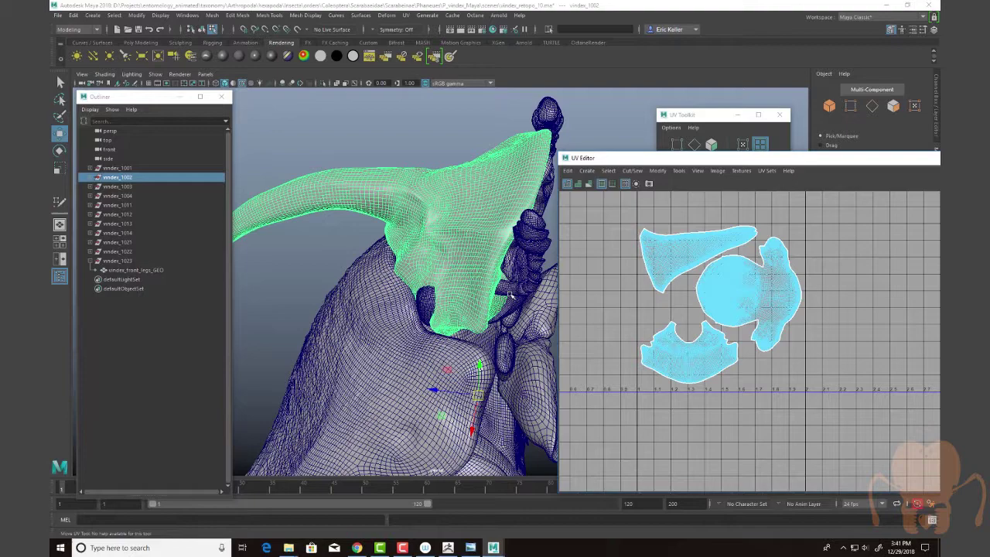
right_click(510, 260)
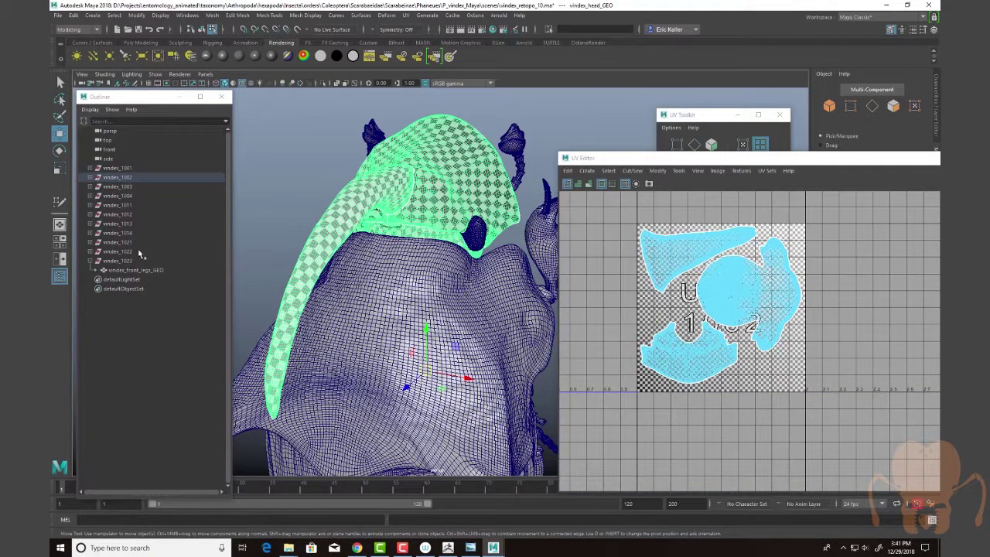
Select the vindex_1003 group, frame the elytra on the beetle, and examine their UV shells
left_click(129, 187)
key("f")
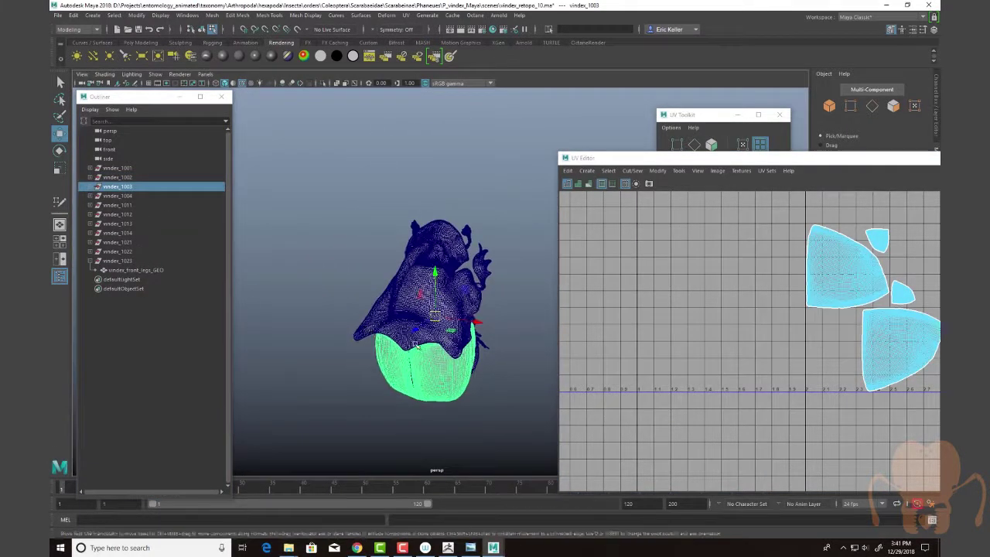
left_click_drag(436, 309, 461, 340, "alt")
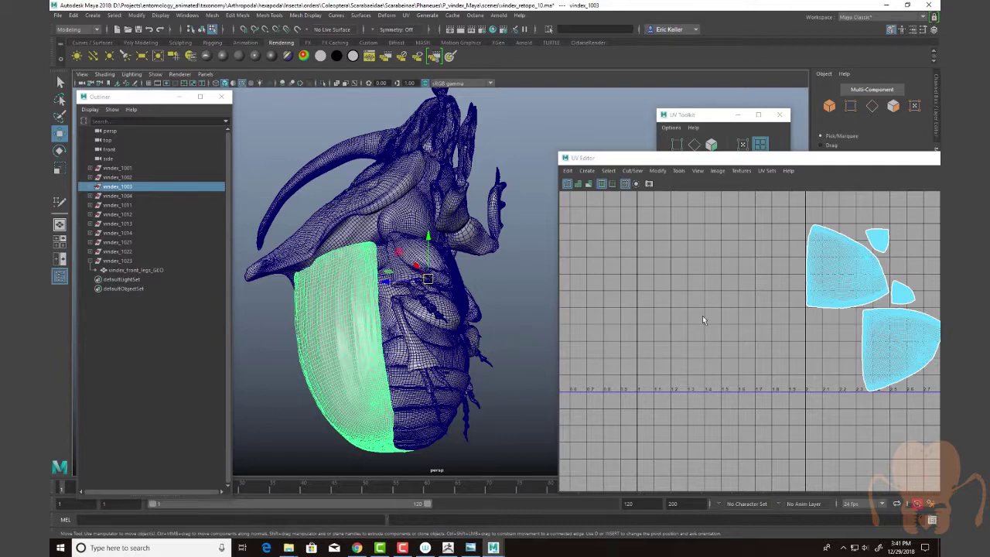
right_click_drag(703, 320, 504, 290, "alt")
middle_click_drag(651, 309, 621, 330, "alt")
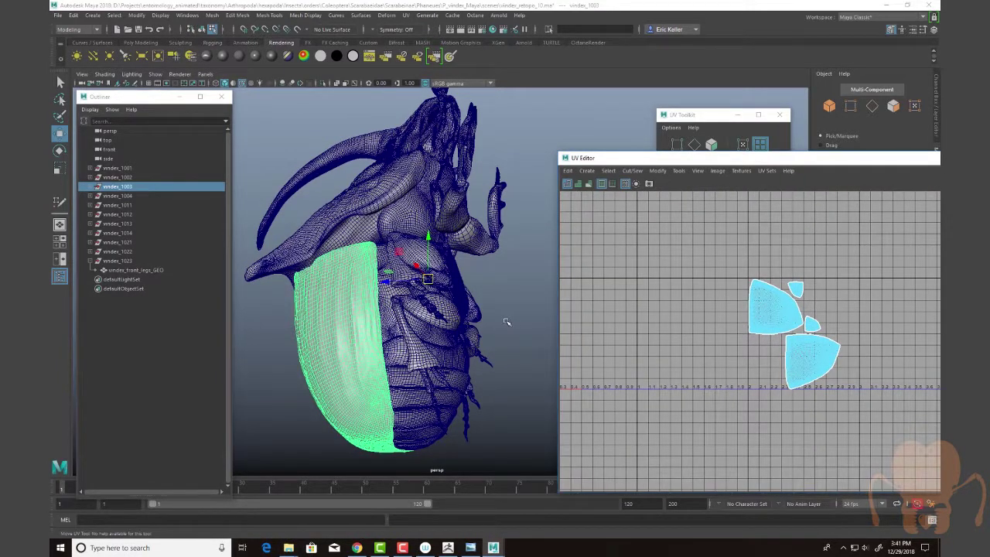
Select the vindex_1004 group, examine the abdomen's underside and its UV shells, and select the vindex_1011 group
left_click(118, 195)
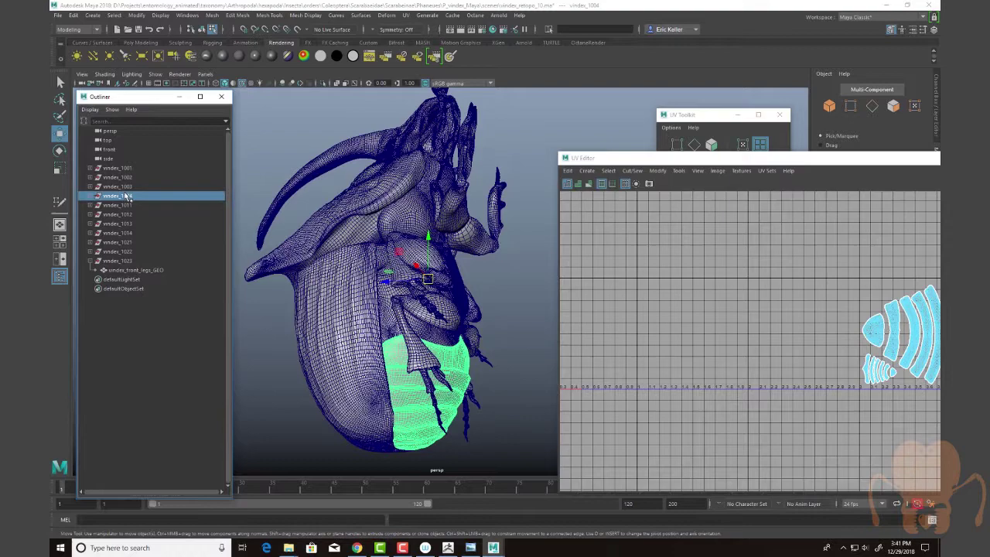
left_click_drag(493, 316, 459, 330, "alt")
middle_click_drag(840, 361, 708, 337, "alt")
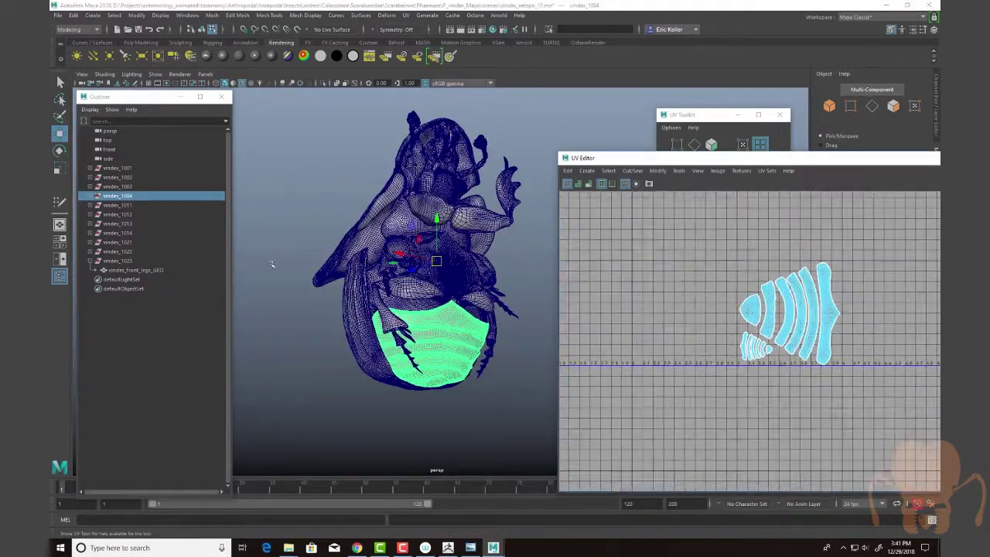
left_click(118, 204)
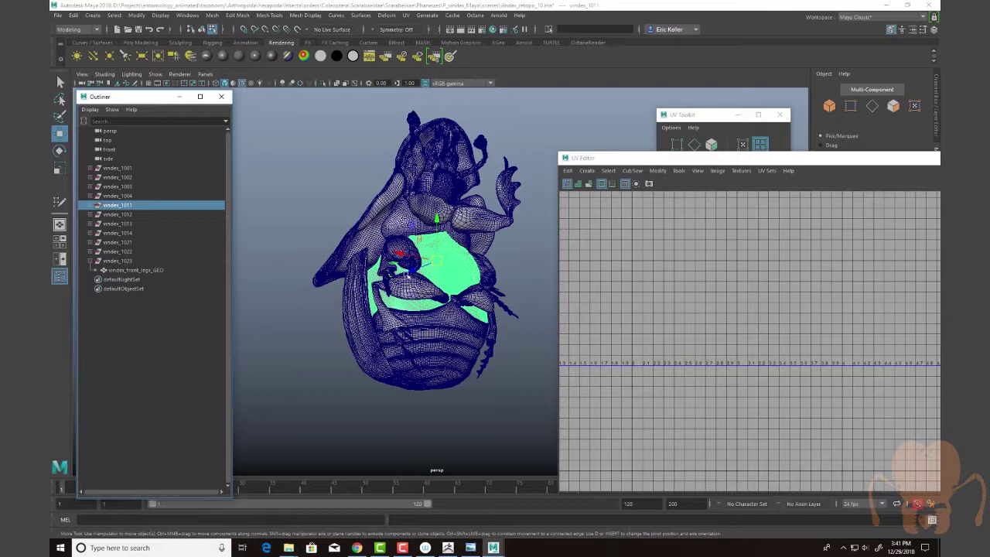
Select the vindex_1012 group and examine the mouthparts up close along with their UV shells
left_click(132, 214)
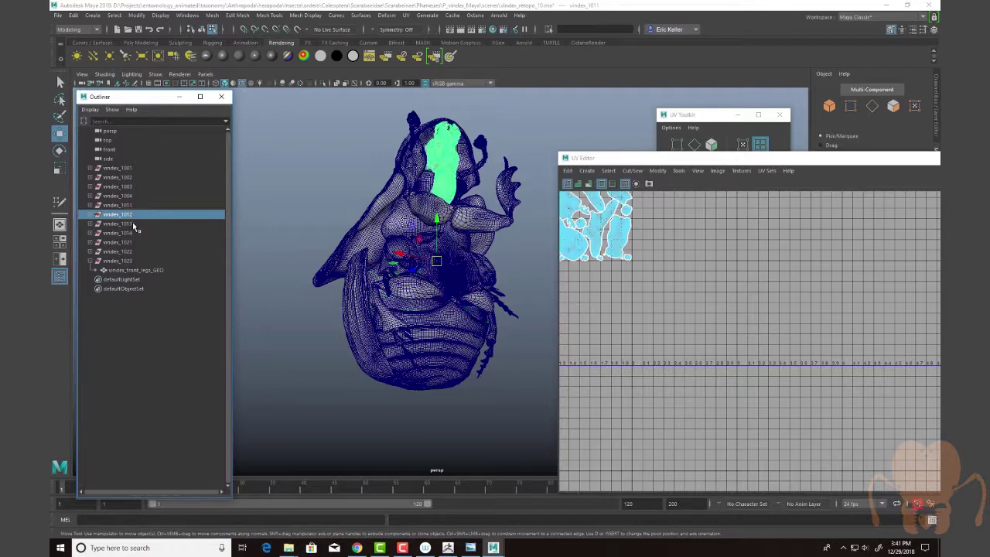
key("f")
middle_click_drag(375, 286, 305, 400, "alt")
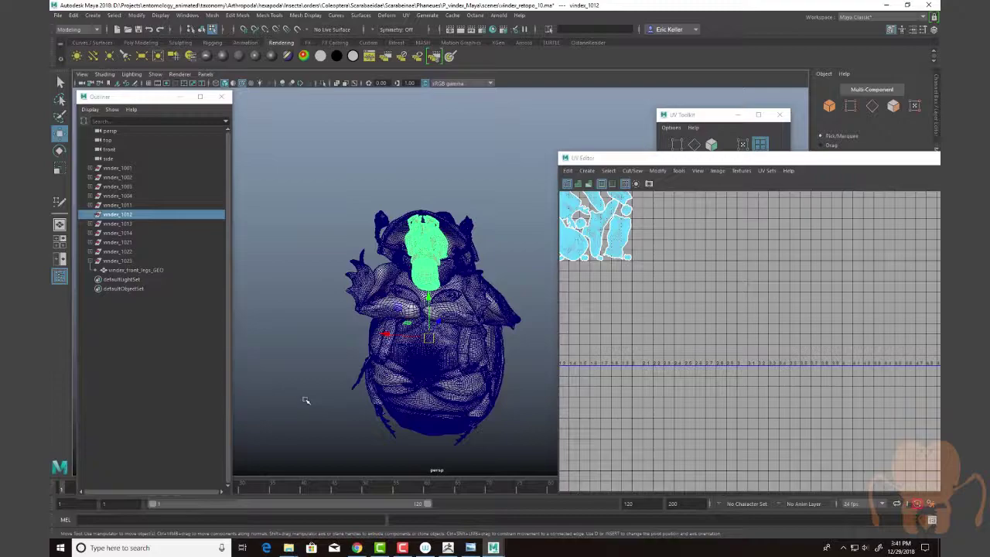
right_click_drag(305, 400, 719, 405, "alt")
middle_click_drag(422, 286, 421, 358, "alt")
left_click_drag(435, 350, 401, 347, "alt")
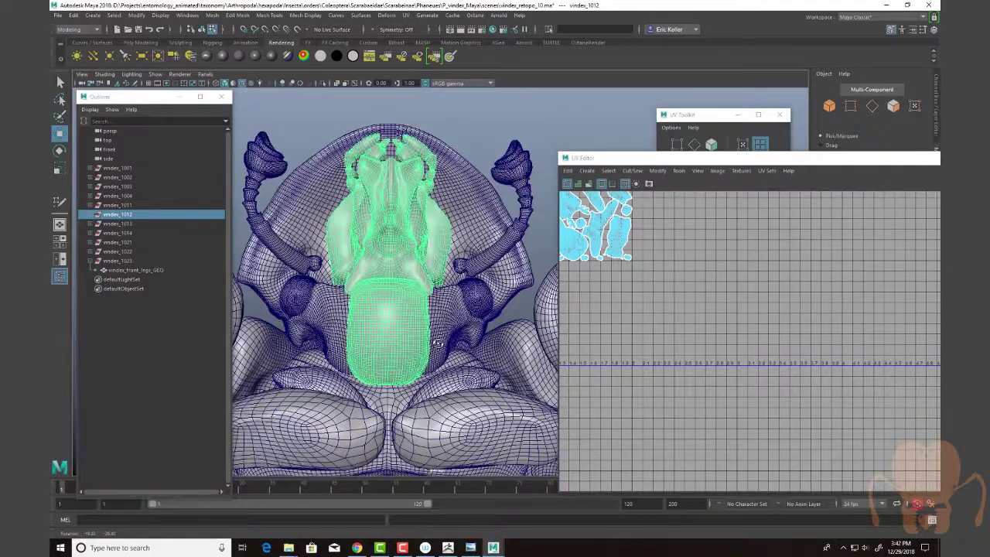
right_click_drag(707, 295, 785, 380, "alt")
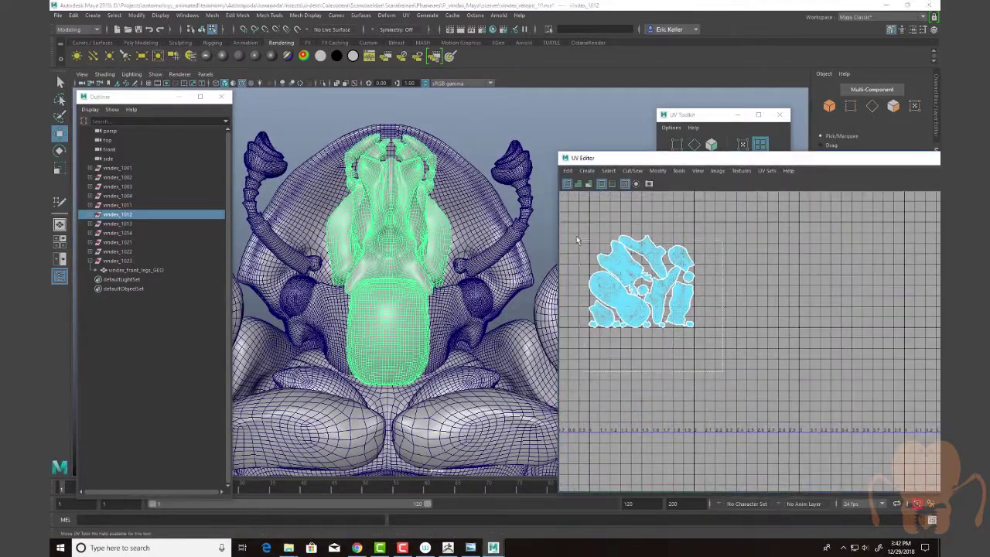
left_click_drag(577, 239, 576, 241)
right_click_drag(390, 223, 376, 277)
Expand the vindex_1012 group and select its three mouth meshes and the mandible mesh to inspect their checker pattern
left_click(91, 215)
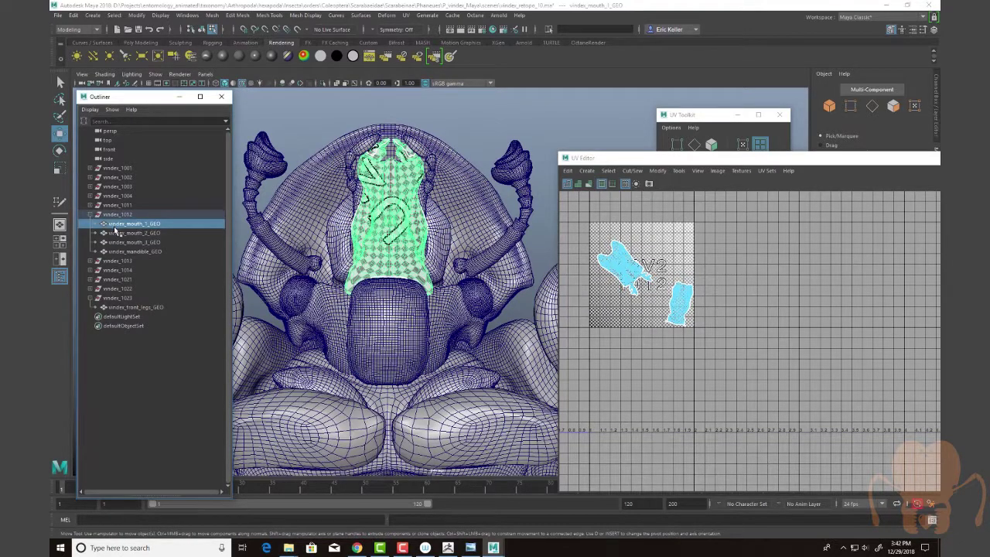
left_click(131, 251, "shift")
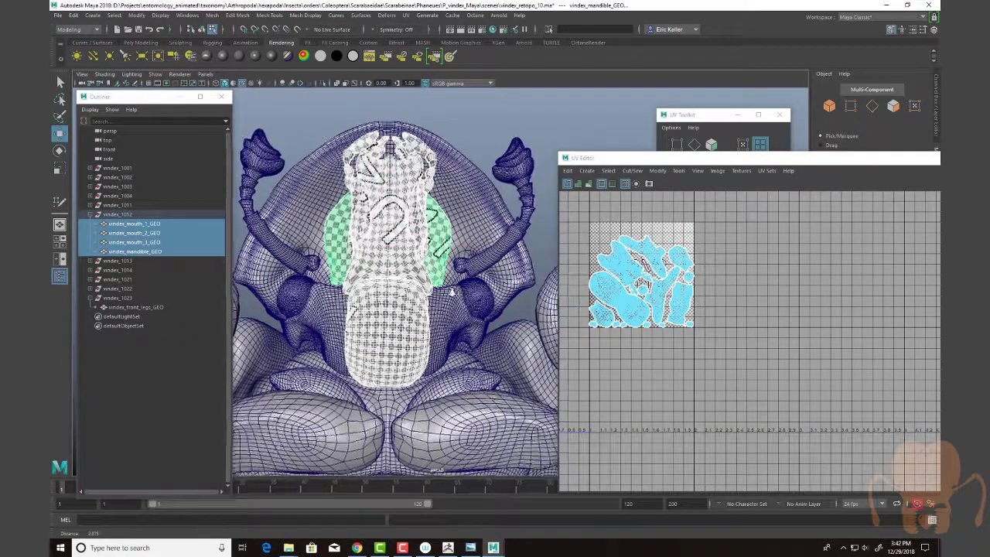
right_click_drag(484, 327, 437, 326, "alt")
middle_click_drag(437, 327, 408, 269, "alt")
right_click_drag(408, 269, 379, 269, "alt")
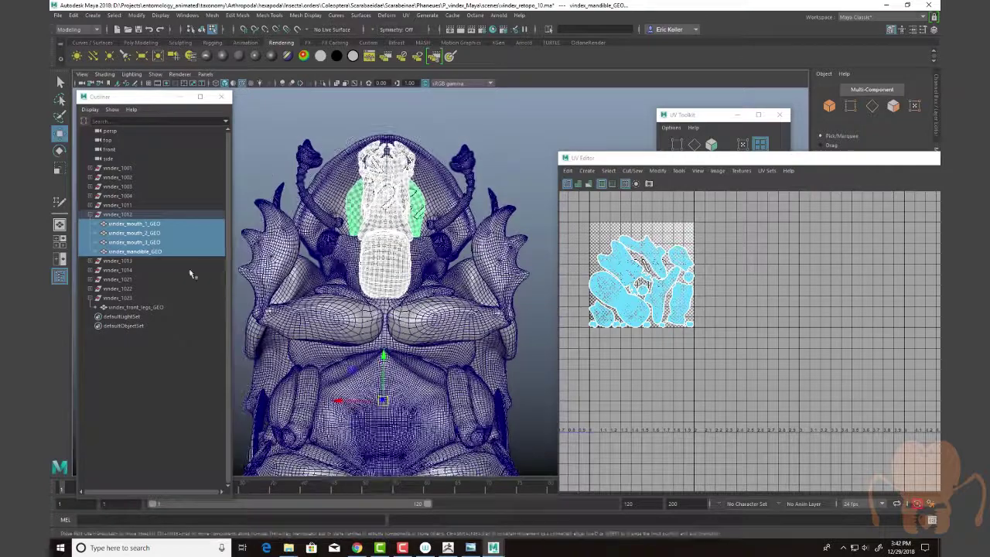
Select the vindex_1013 group, then select the interior, abdomen interior and abdomen top meshes in vindex_1014 to inspect their UVs
left_click(116, 262)
left_click(90, 270)
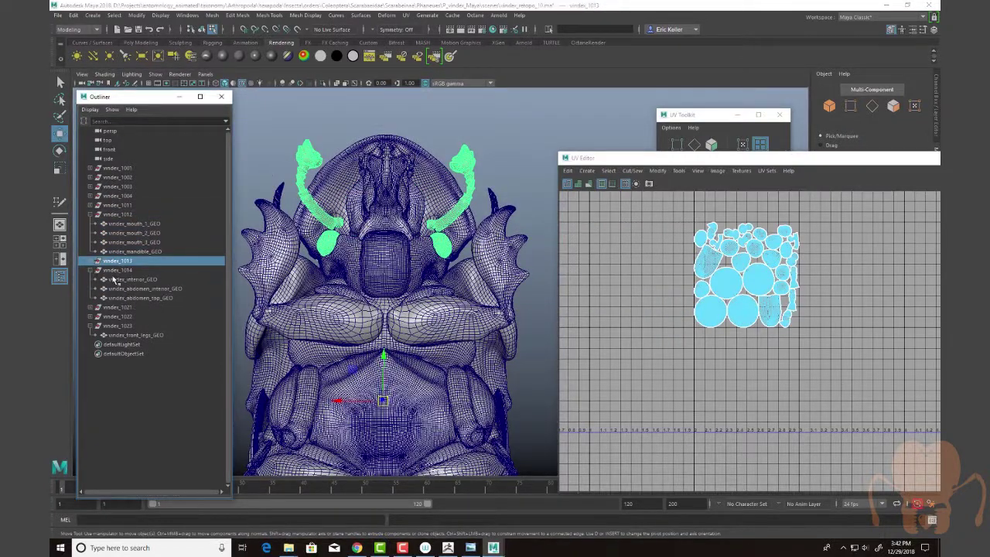
left_click(123, 280)
left_click(124, 288, "shift")
left_click(124, 298, "shift")
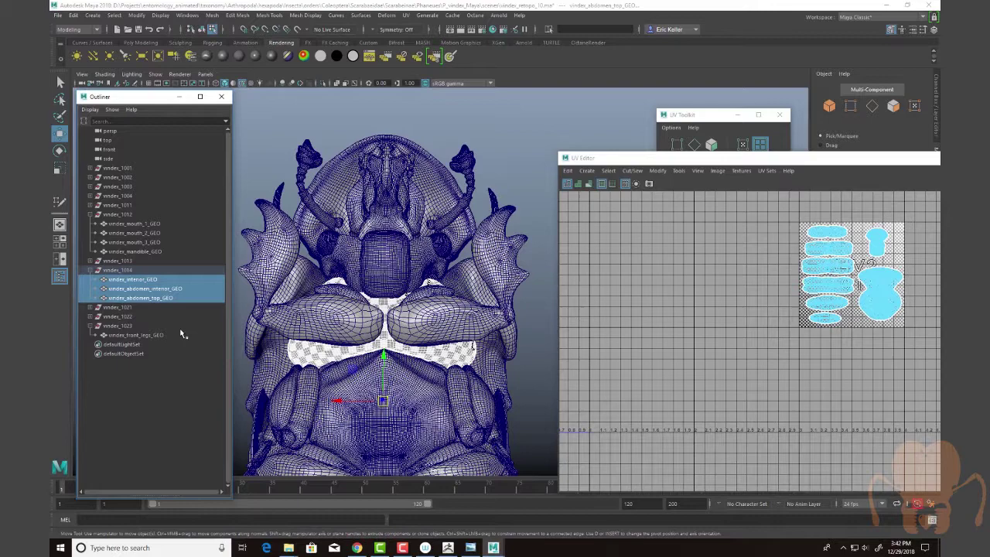
Expand the vindex_1021 group and select its four mesothoracic leg meshes, legs3 through legs6
left_click(113, 308)
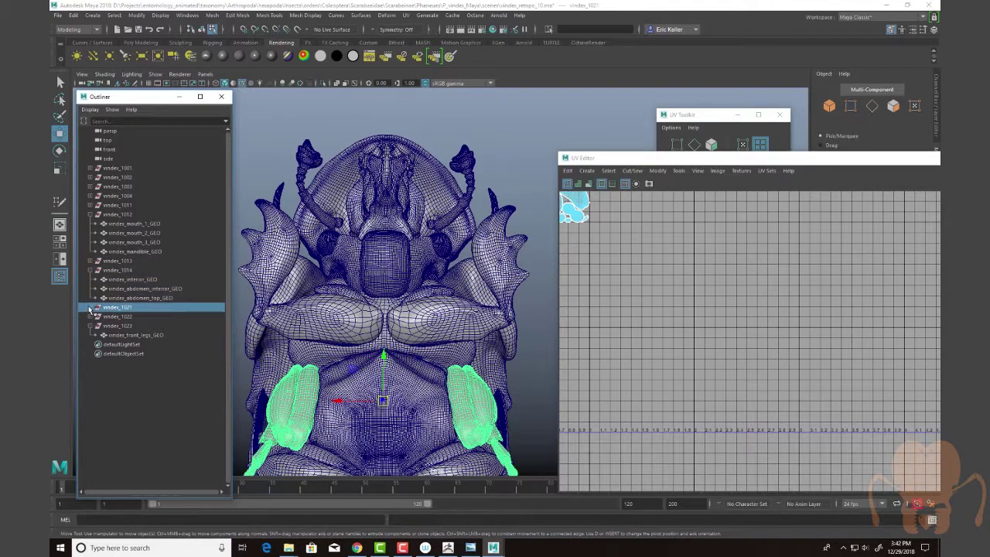
left_click(91, 307)
left_click(120, 316)
left_click(127, 335, "shift")
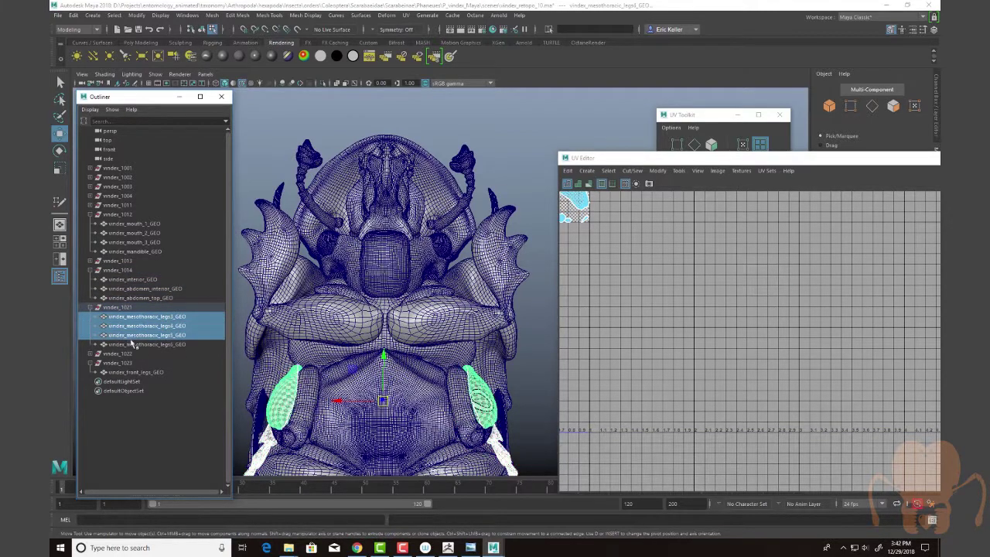
left_click(131, 344, "shift")
Examine the checker pattern on the mesothoracic legs and the layout of their UV shells in tile 1021
middle_click_drag(435, 403, 446, 278, "alt")
left_click_drag(481, 329, 444, 345, "alt")
right_click_drag(444, 345, 494, 340, "alt")
left_click_drag(493, 340, 510, 306, "alt")
middle_click_drag(766, 341, 897, 450, "alt")
right_click_drag(647, 334, 693, 341, "alt")
middle_click_drag(693, 341, 735, 454, "alt")
right_click_drag(726, 414, 717, 301, "alt")
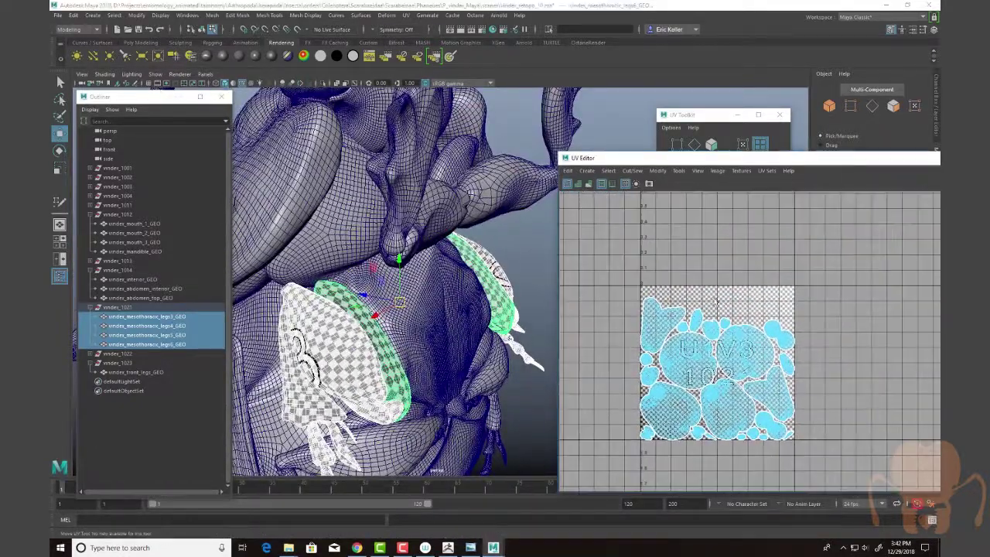
middle_click_drag(625, 381, 611, 328, "alt")
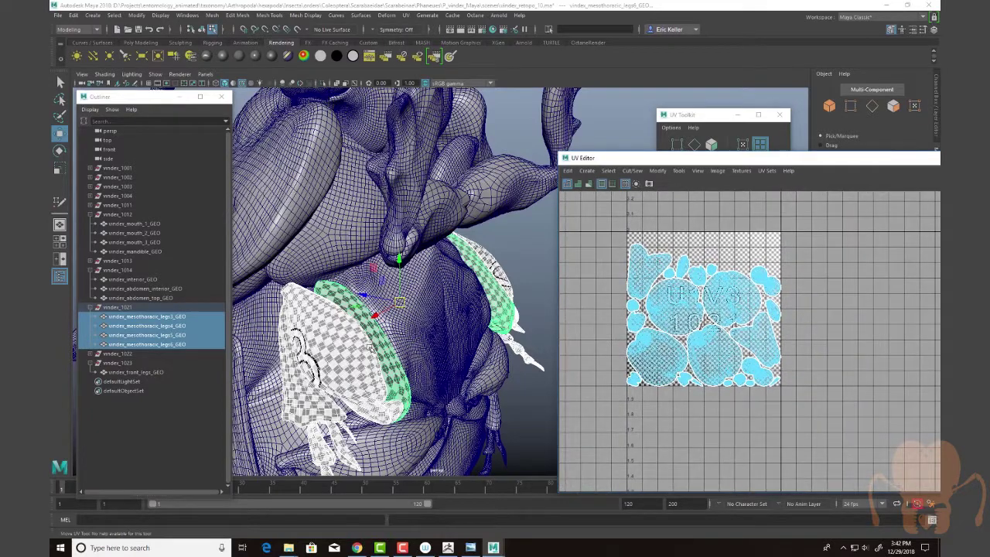
right_click_drag(366, 345, 221, 312, "alt")
left_click_drag(548, 276, 418, 318, "alt")
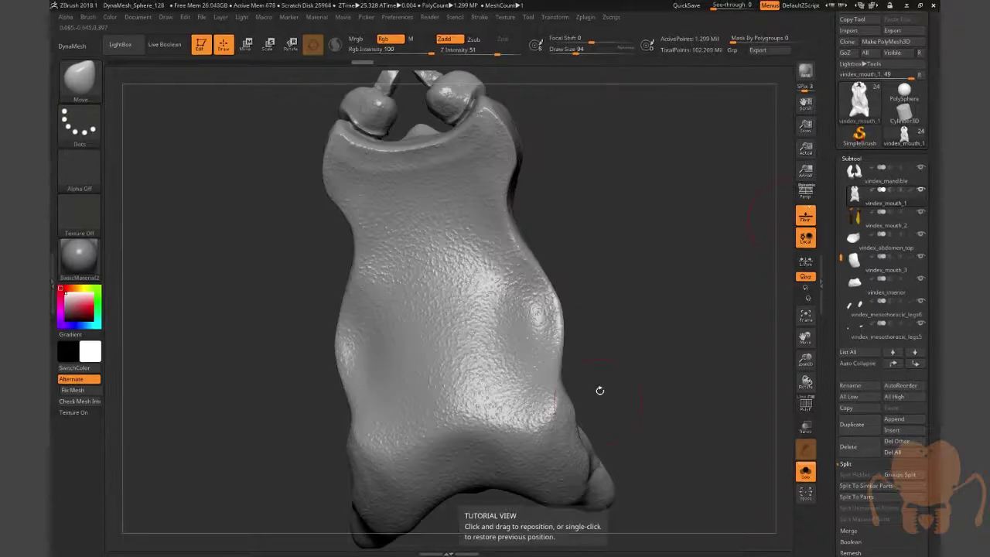
In ZBrush, inspect the vindex_mouth_1 sculpt and set all subtools to their lowest subdivision level
left_click_drag(636, 345, 683, 346)
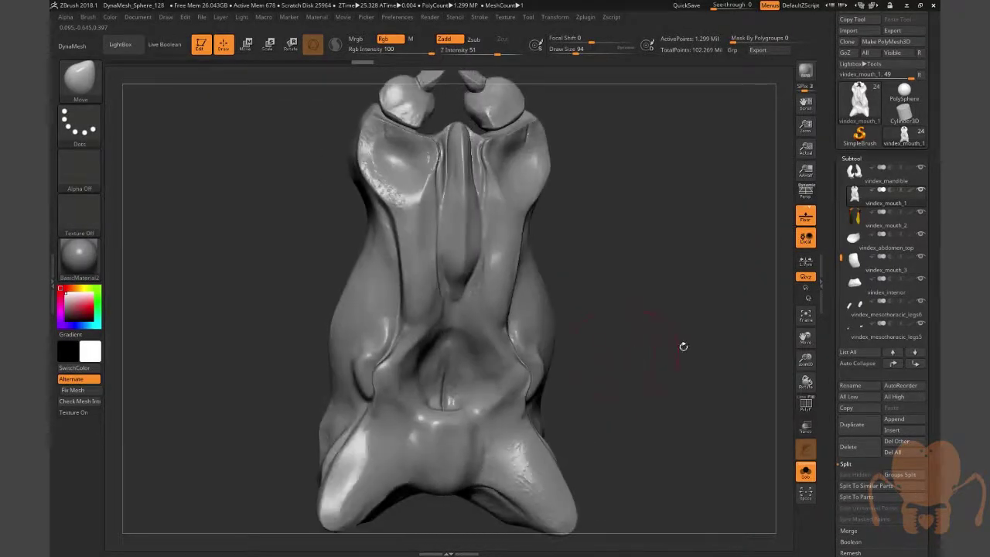
left_click(867, 396)
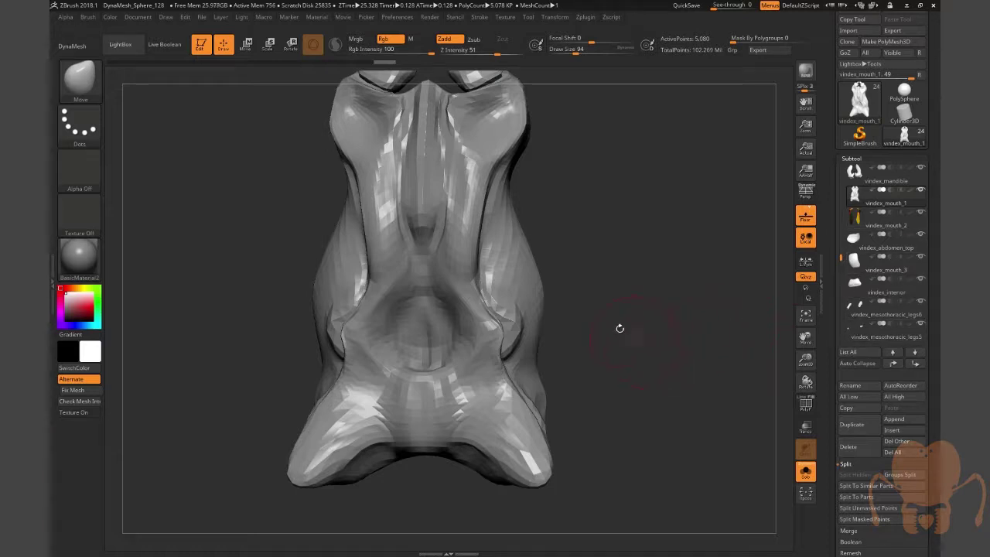
left_click_drag(619, 327, 706, 369)
left_click_drag(807, 365, 803, 305)
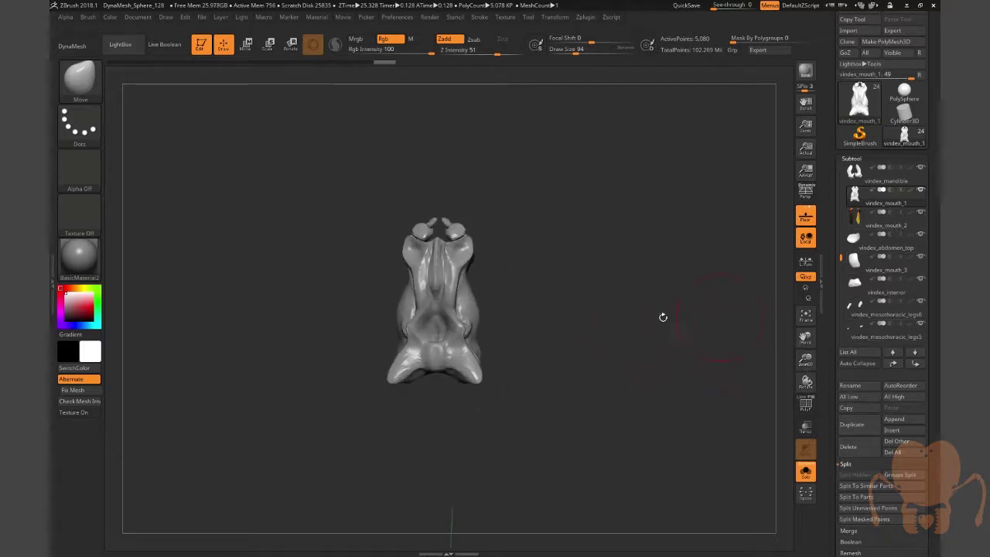
left_click_drag(663, 317, 649, 328)
Turn off Solo mode and examine the low-resolution beetle's underside, from the mouthparts to the abdomen
left_click(806, 472)
left_click_drag(698, 447, 696, 291)
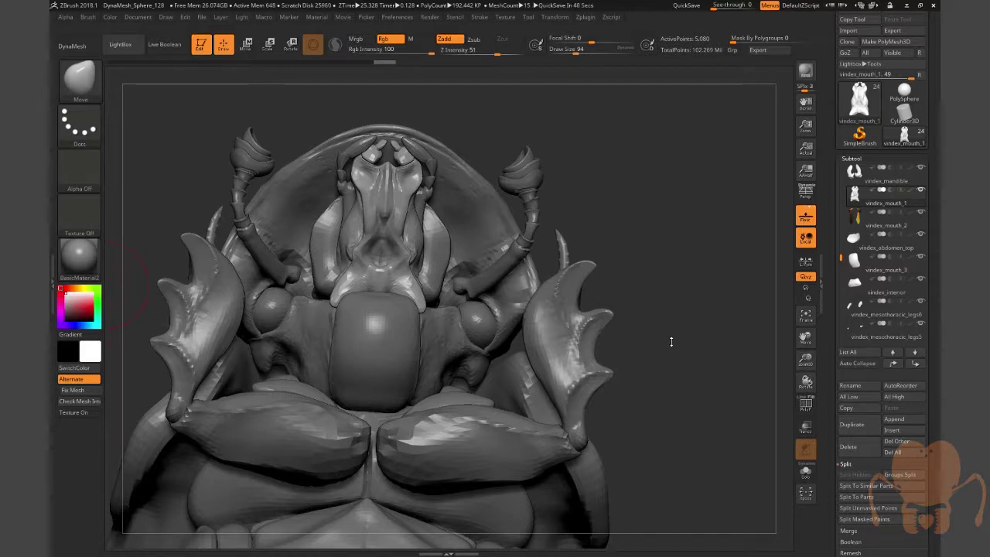
left_click_drag(671, 341, 754, 320)
left_click_drag(806, 358, 773, 332)
left_click_drag(735, 332, 694, 302)
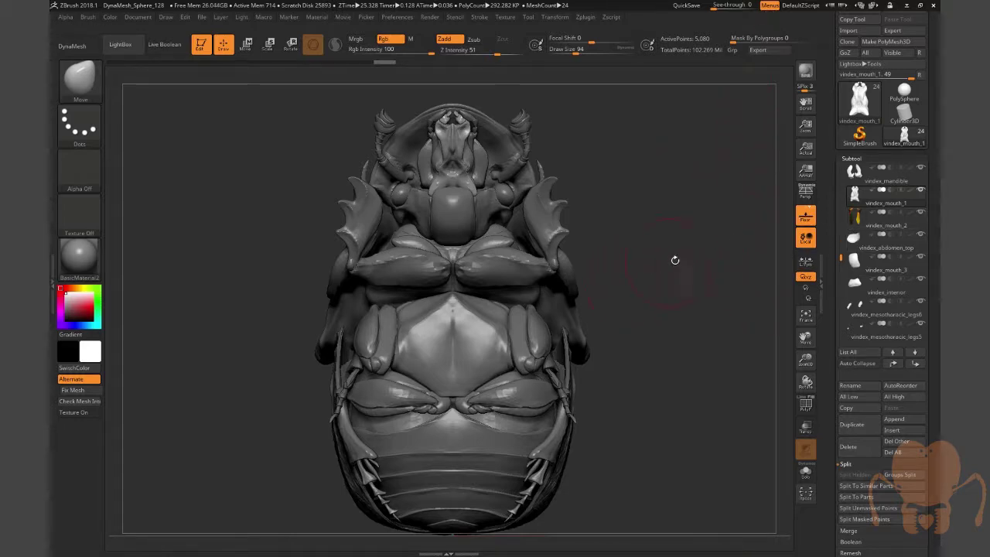
left_click_drag(675, 259, 523, 281)
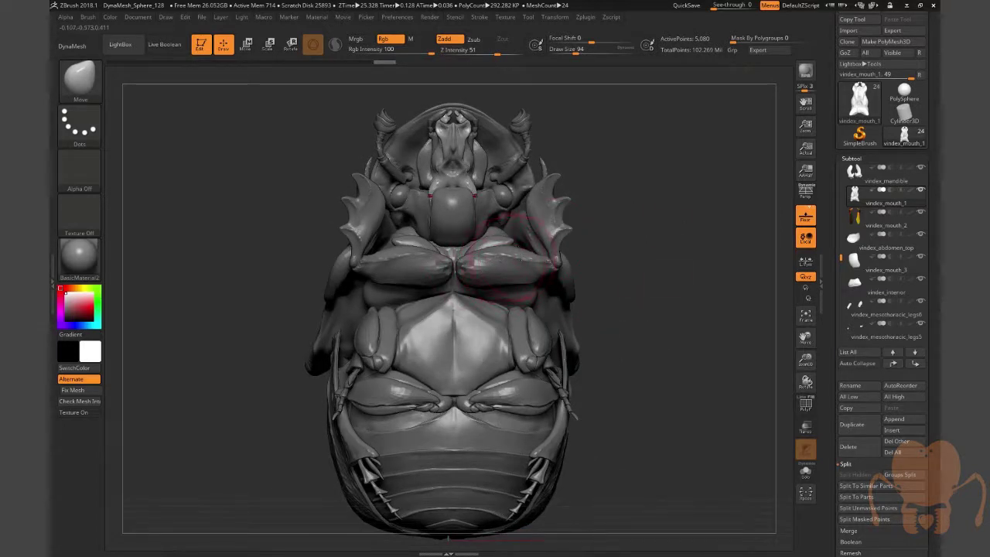
Select the vindex_front_legs subtool and display its Morph Target settings
left_click_drag(833, 389, 831, 299)
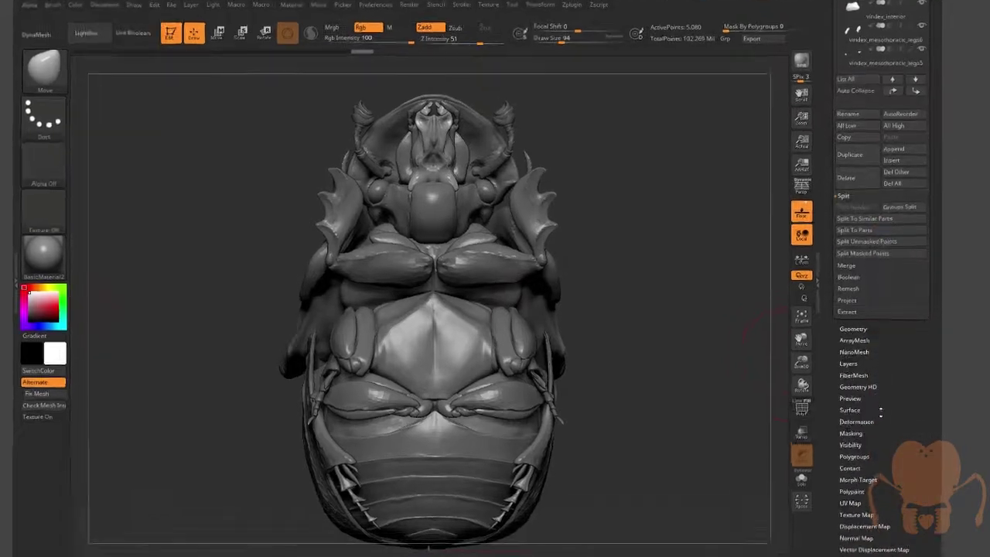
left_click_drag(880, 408, 877, 335)
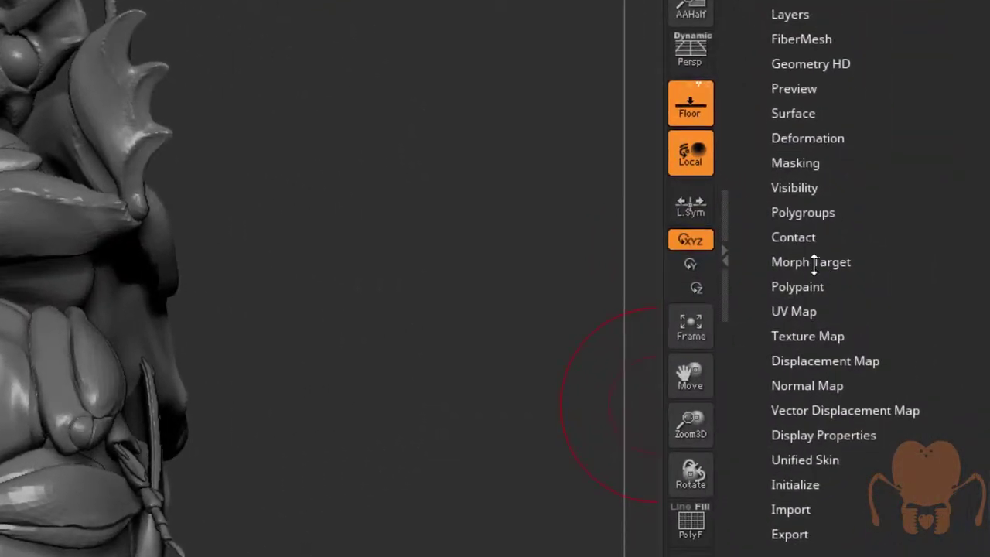
left_click(814, 263)
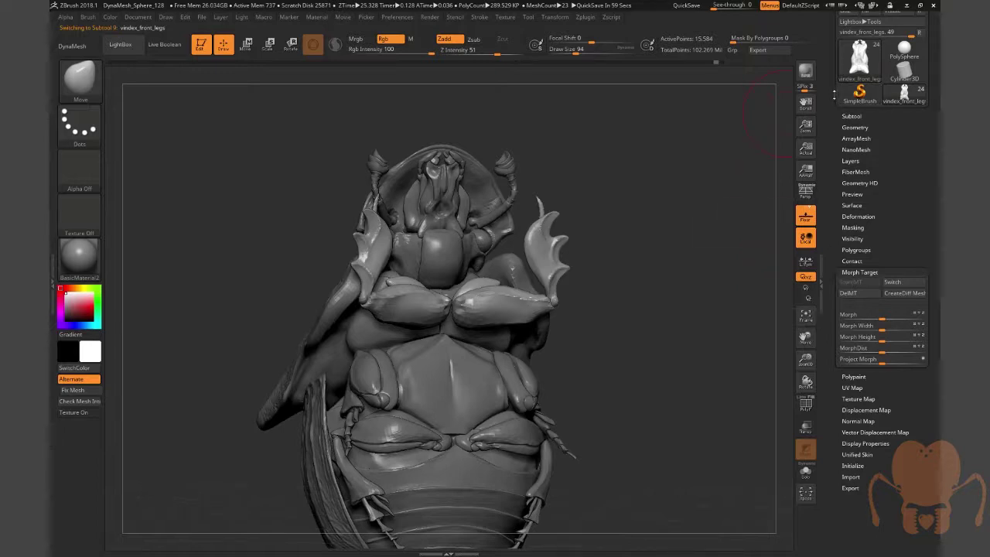
Import the vindex_front_legs mesh from the P_vindex_export folder into the front legs subtool
scroll(832, 168, "up", 2)
left_click(849, 54)
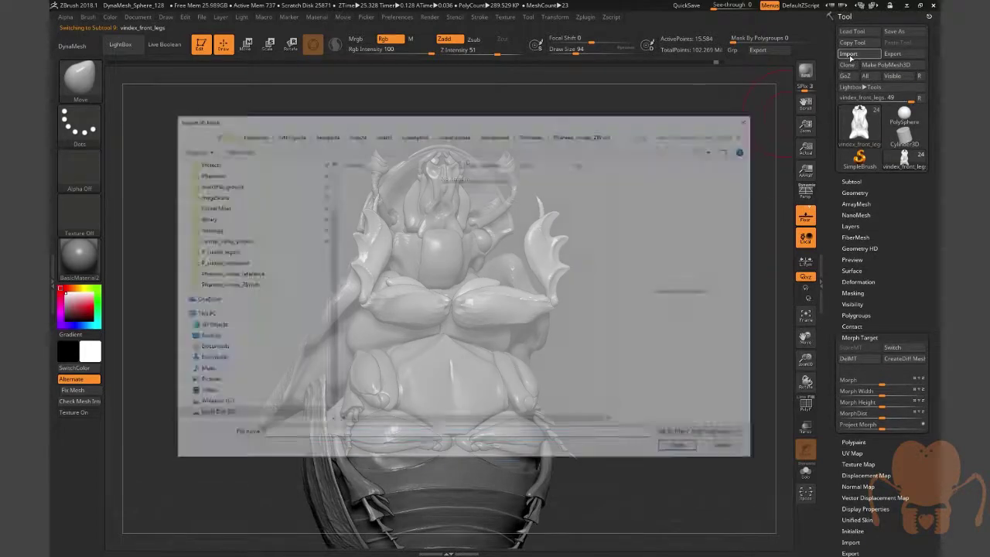
left_click(533, 134)
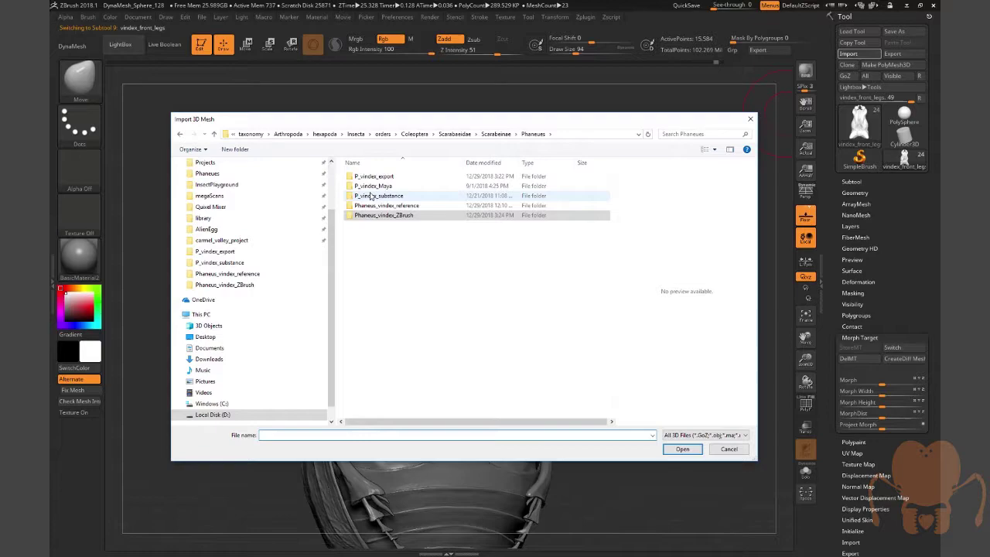
double_click(377, 176)
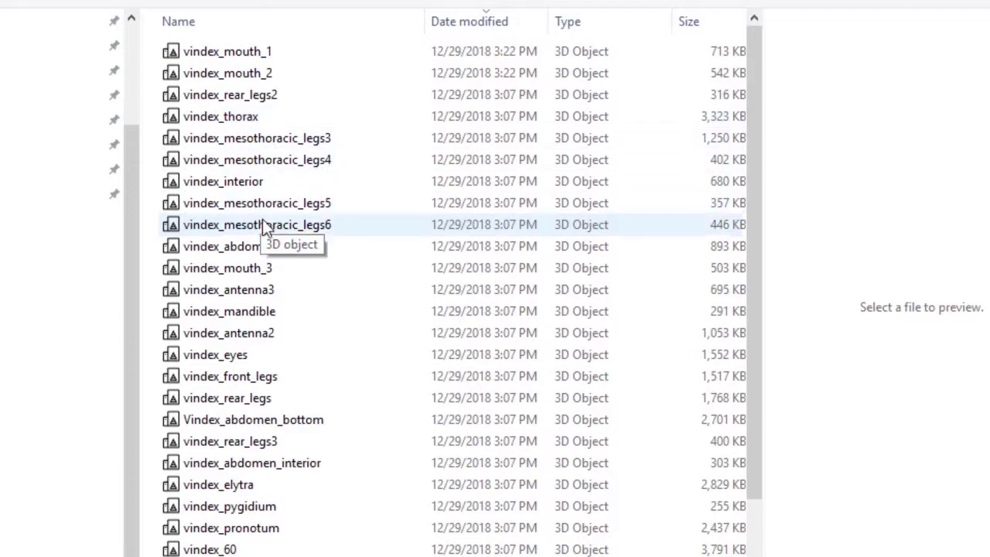
left_click(280, 376)
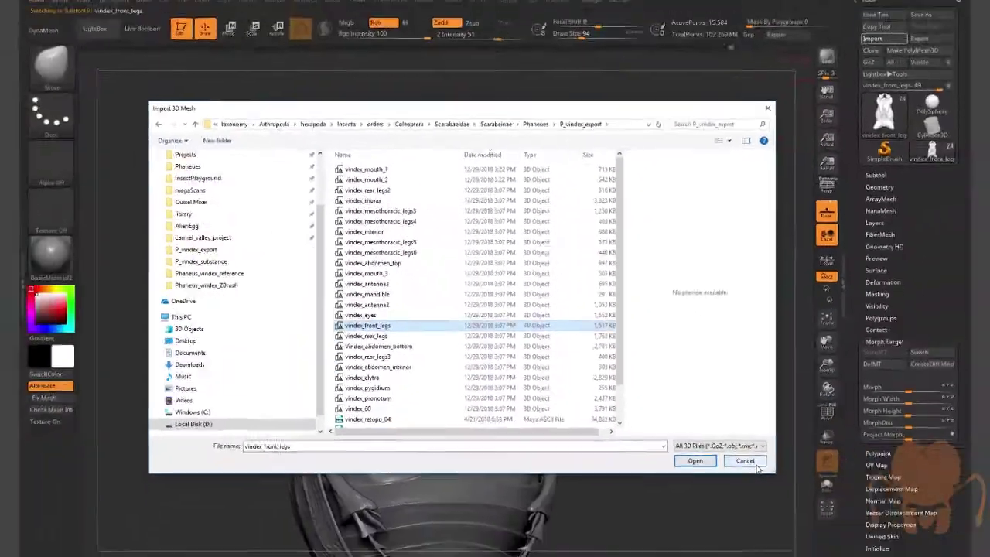
left_click(696, 461)
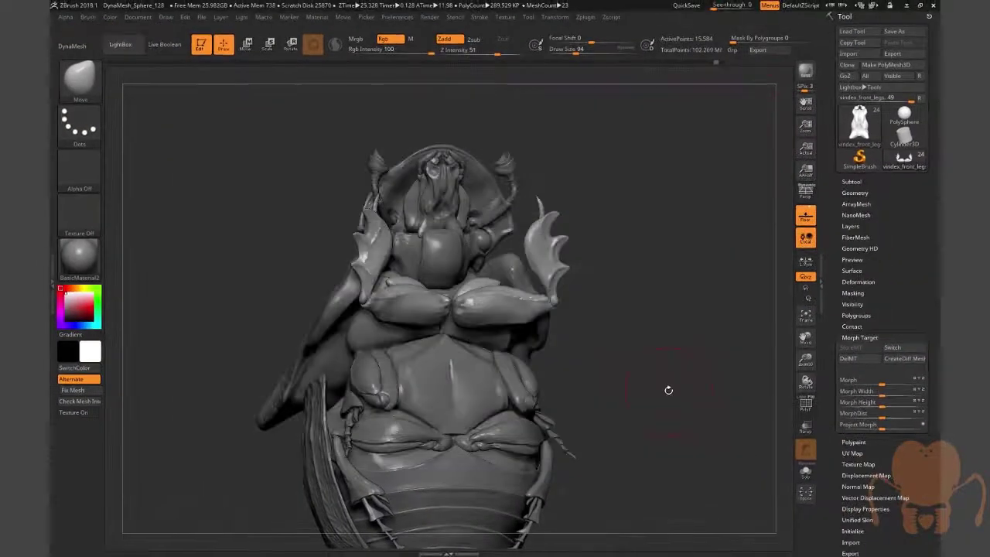
Set the front legs subtool to subdivision level 6 and inspect the legs' surface detail
left_click_drag(623, 336, 675, 351)
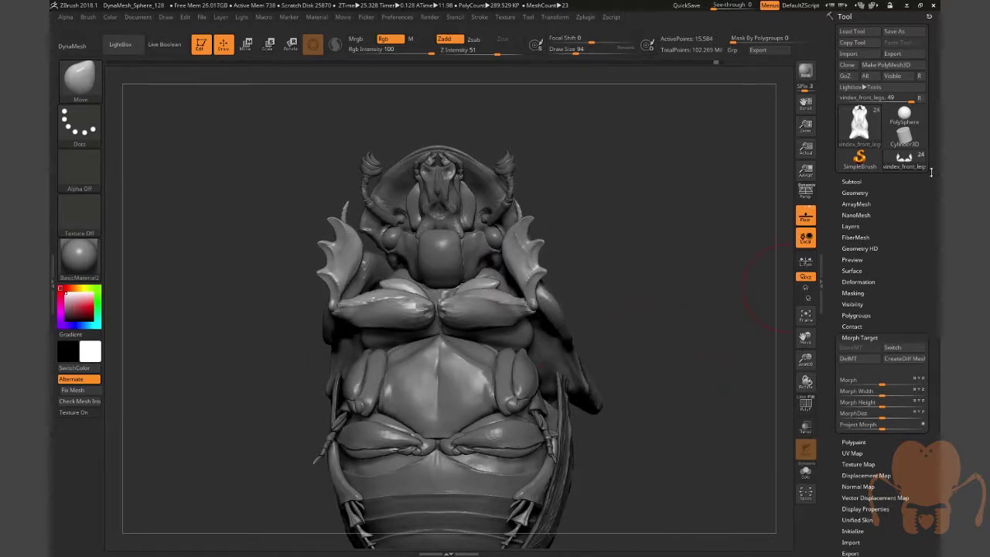
left_click(882, 193)
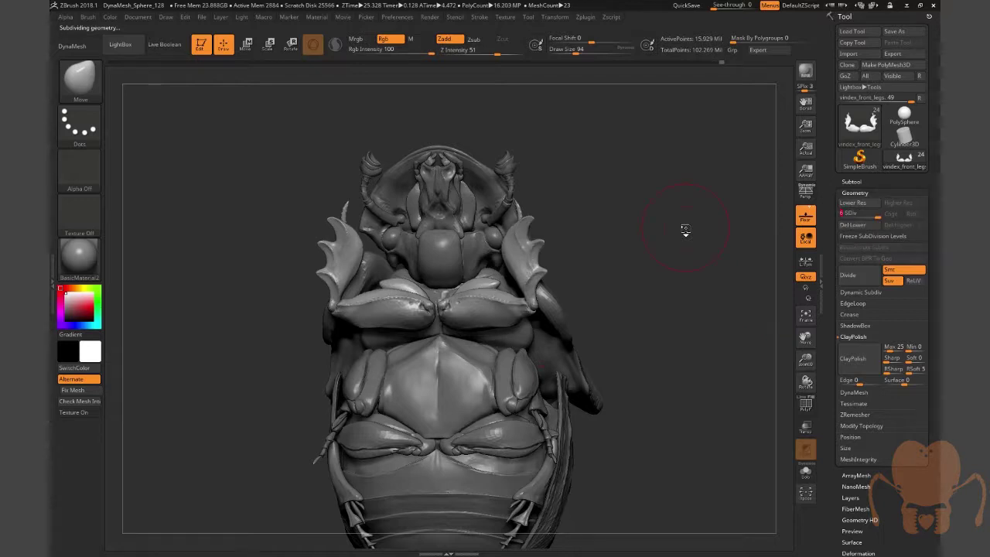
left_click_drag(681, 235, 694, 238)
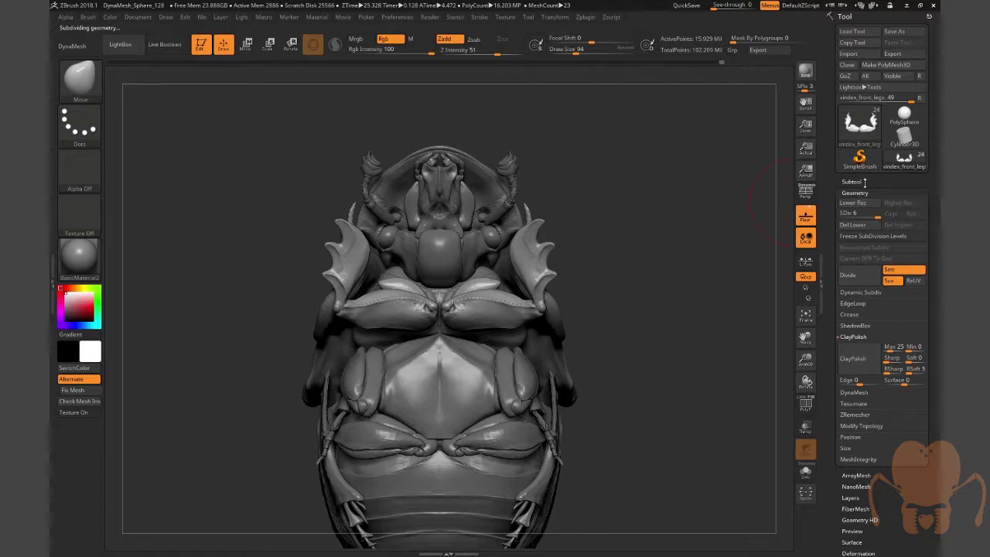
Create a texture from the UV map for the vindex_front_legs subtool and display it on the legs
left_click(865, 180)
mouse_move(901, 204)
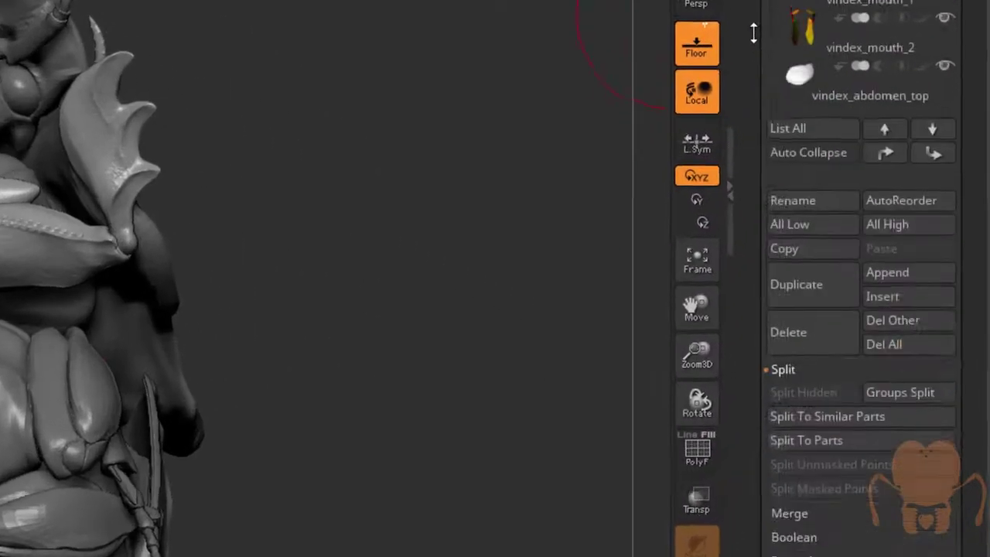
scroll(760, 227, "down", 3)
scroll(754, 309, "down", 6)
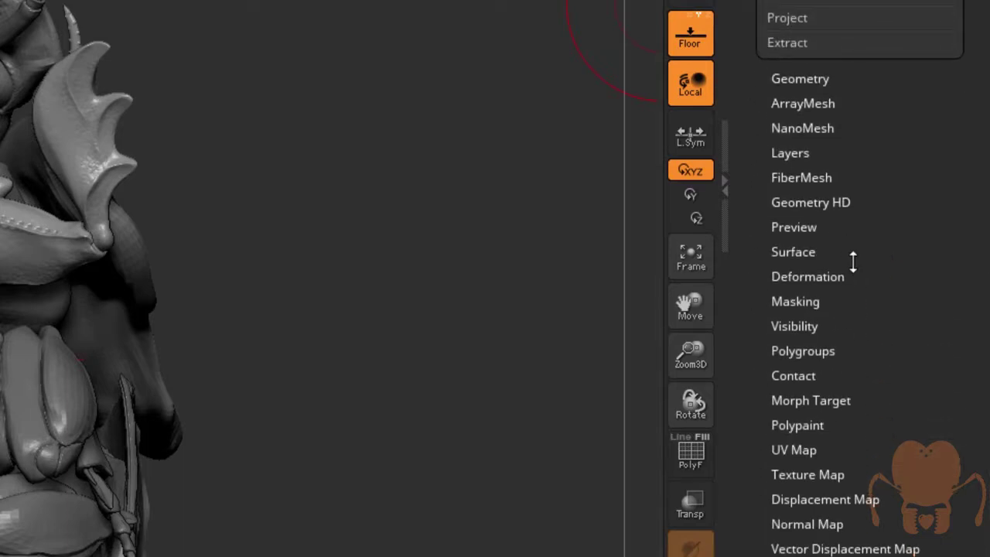
left_click(822, 474)
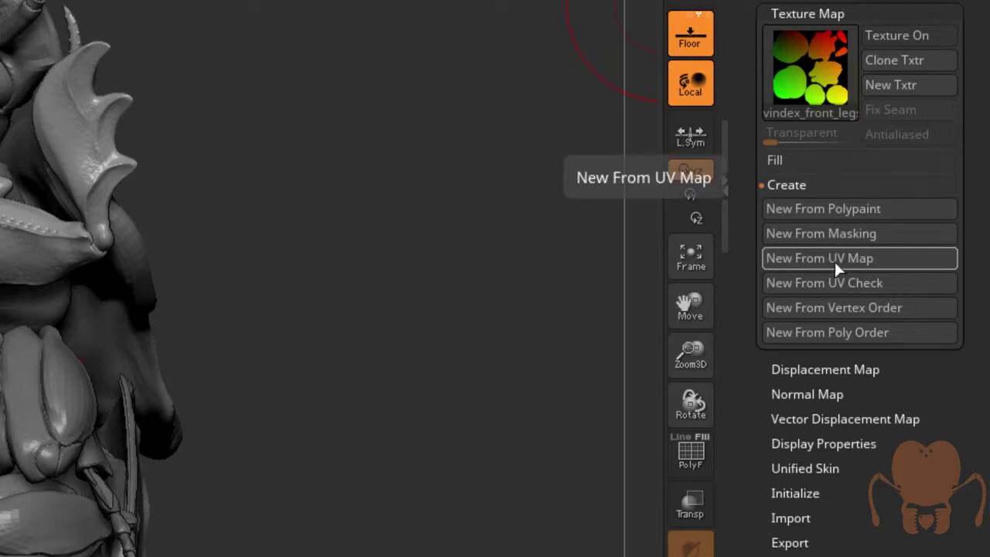
left_click(901, 35)
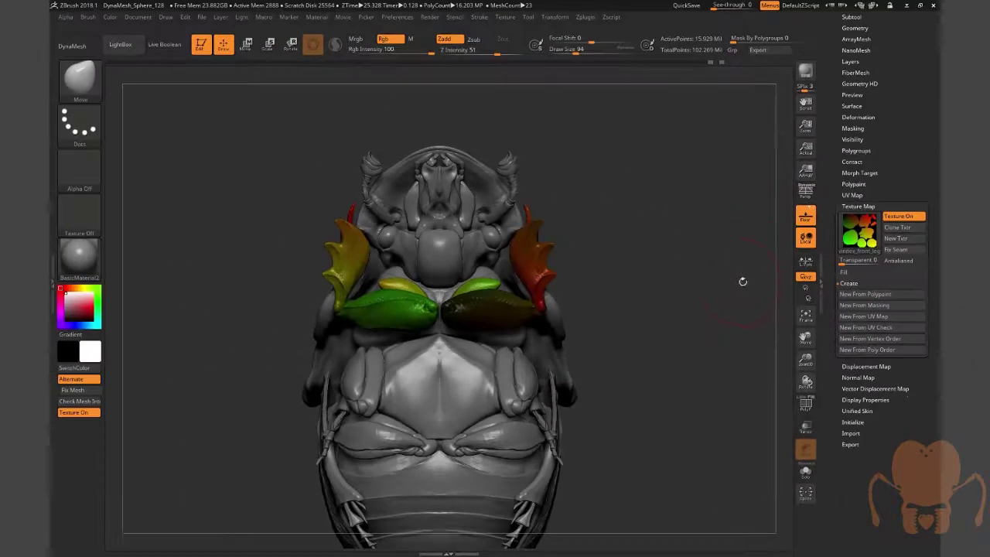
Examine the UV-map colors on the front legs from several angles with the subtool list open
left_click_drag(743, 281, 762, 164)
scroll(829, 133, "up", 10)
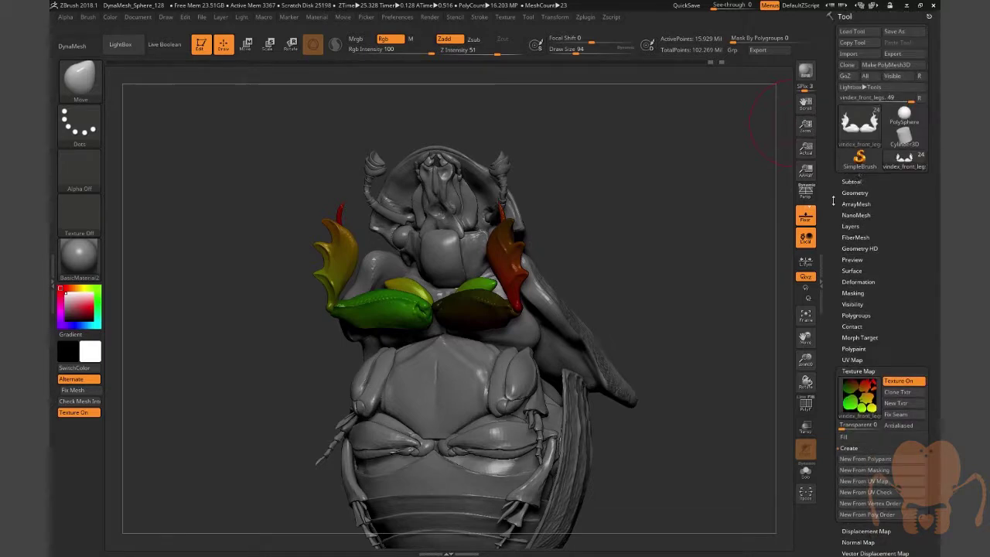
left_click(852, 181)
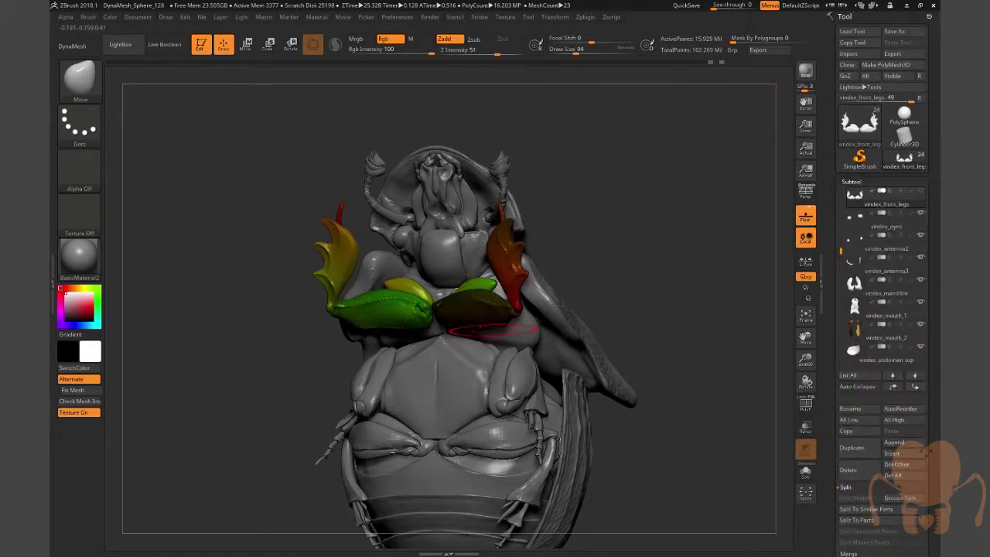
left_click_drag(672, 222, 698, 220)
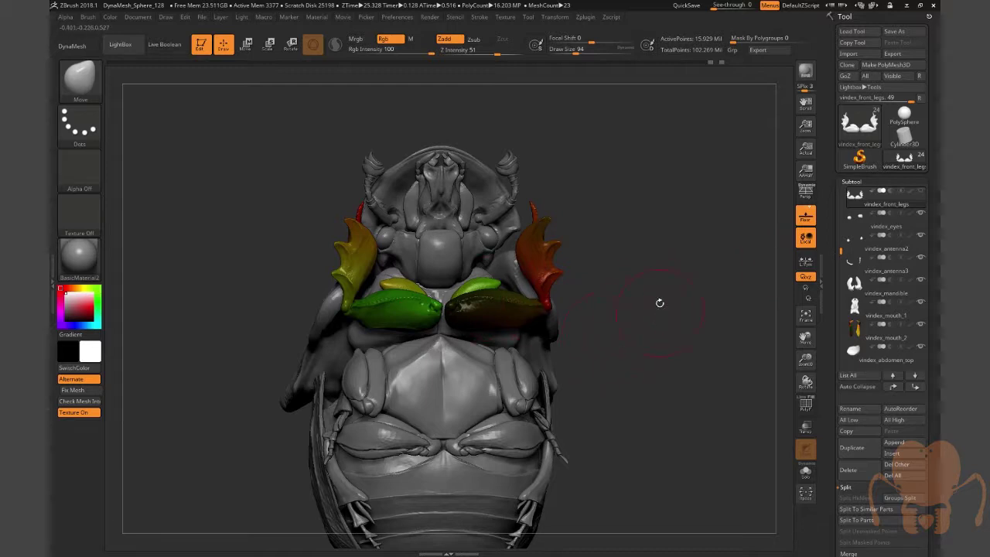
mouse_move(632, 304)
left_mouse_down()
mouse_move(652, 283)
mouse_move(645, 289)
left_mouse_up()
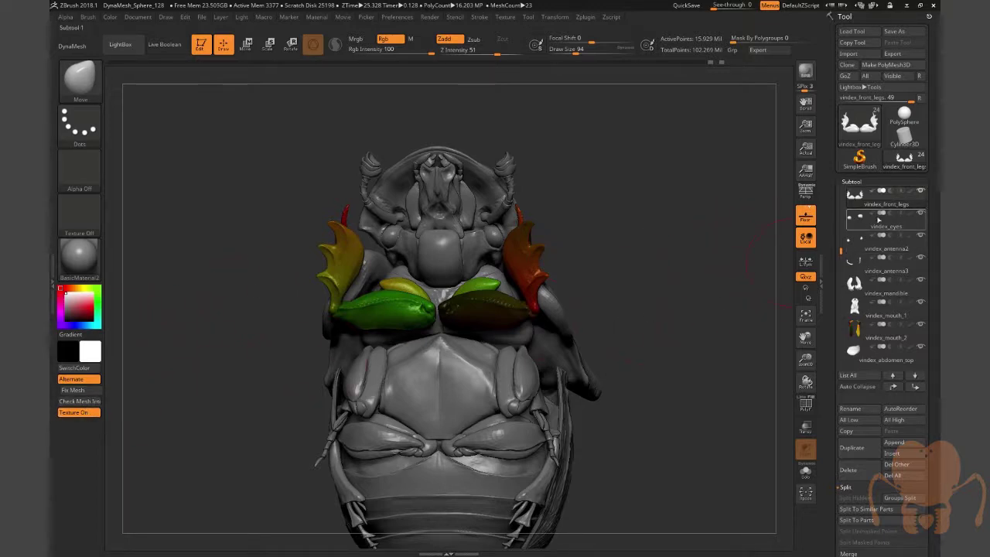
Turn on texture display for the vindex_61, vindex_pronotum and vindex_elytra subtools
left_click_drag(842, 251, 843, 183)
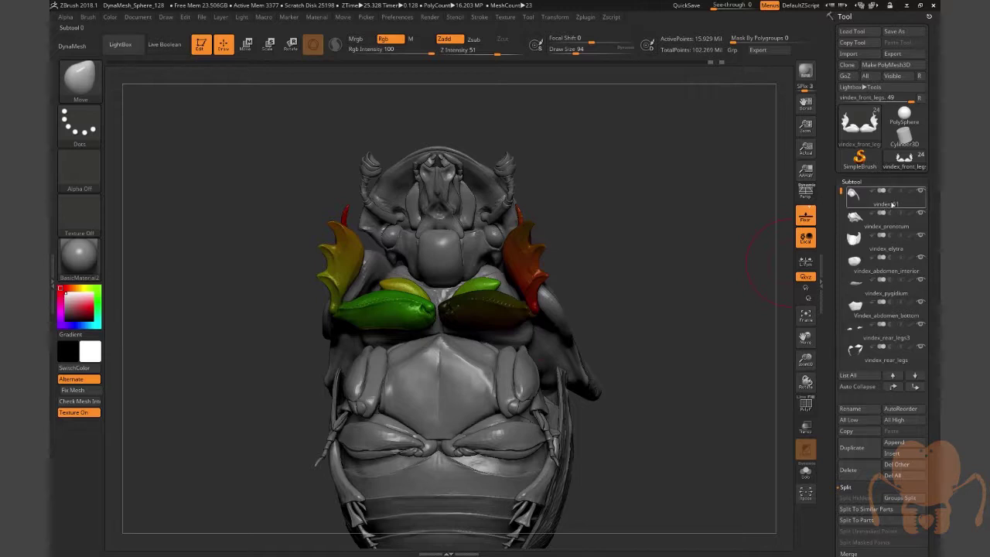
left_click(893, 204)
left_click(79, 412)
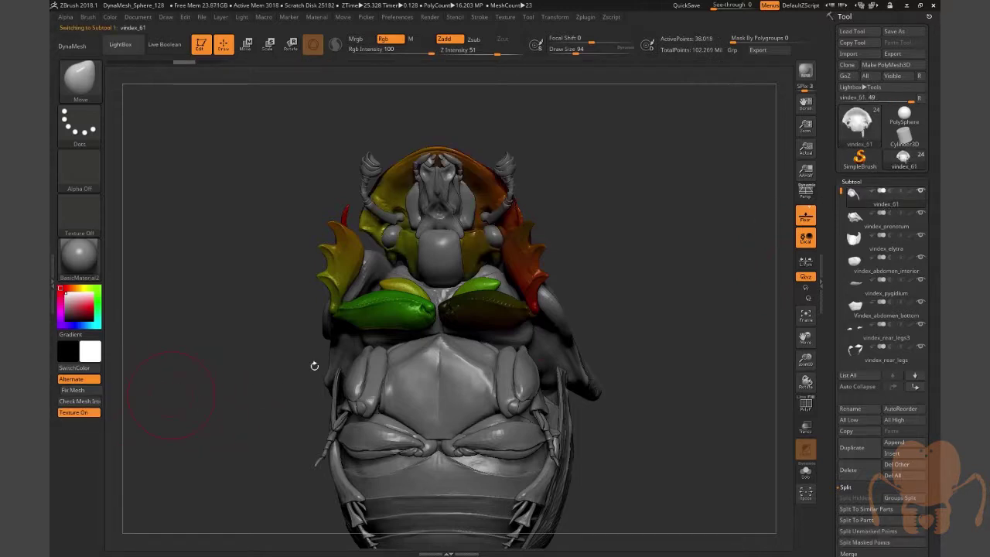
left_click(889, 226)
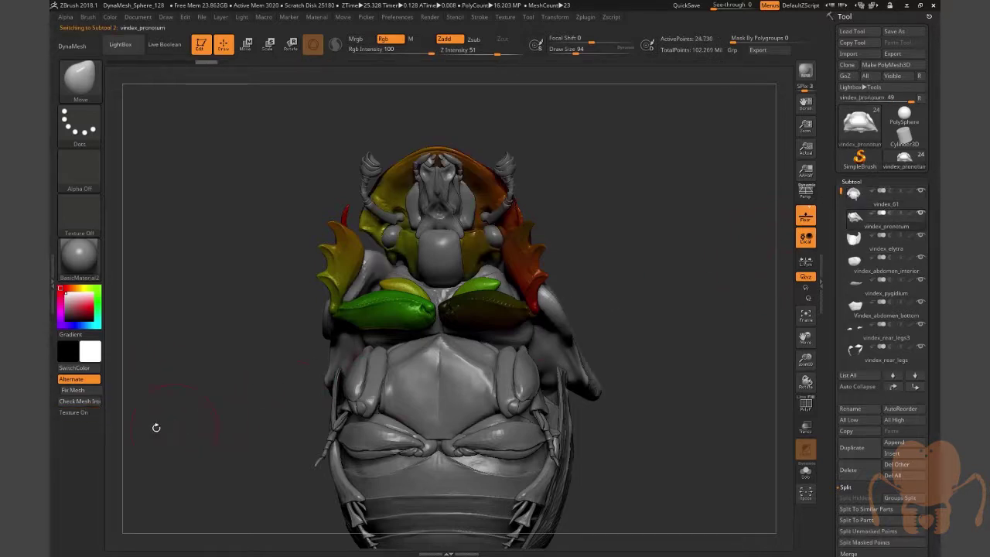
left_click(81, 414)
left_click(912, 252)
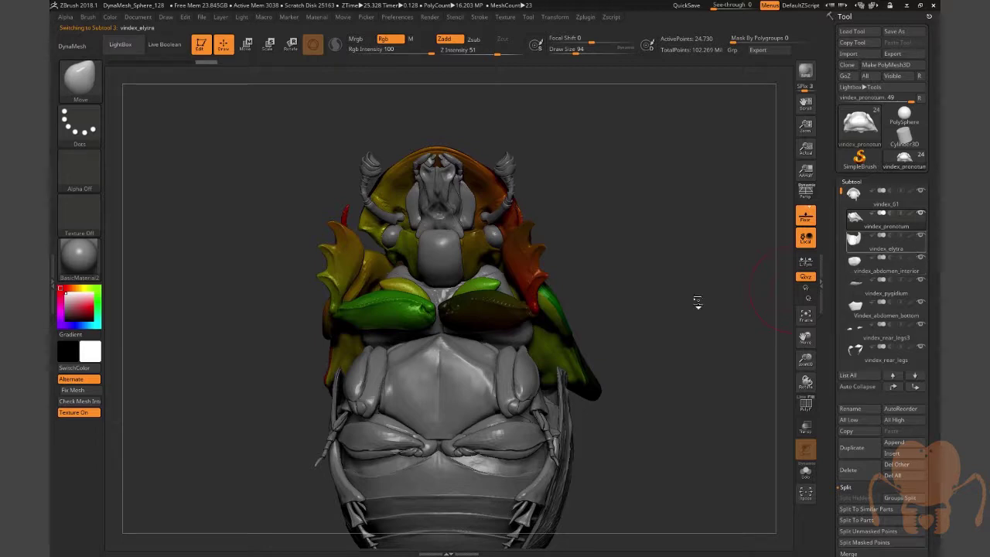
left_click(81, 413)
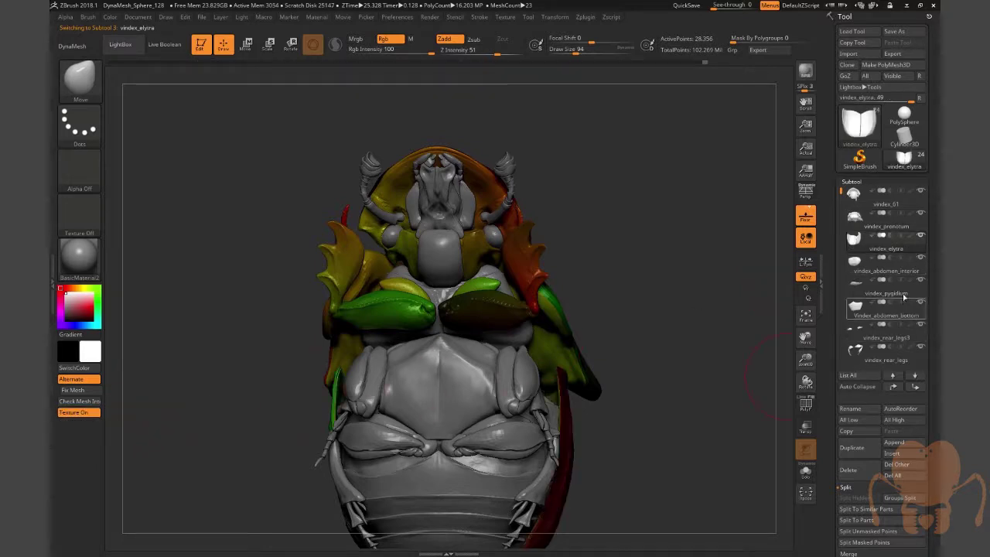
Turn on texture display for the vindex_abdomen_interior and Vindex_abdomen_bottom subtools and look over the colored beetle
left_click(889, 265)
left_click(81, 413)
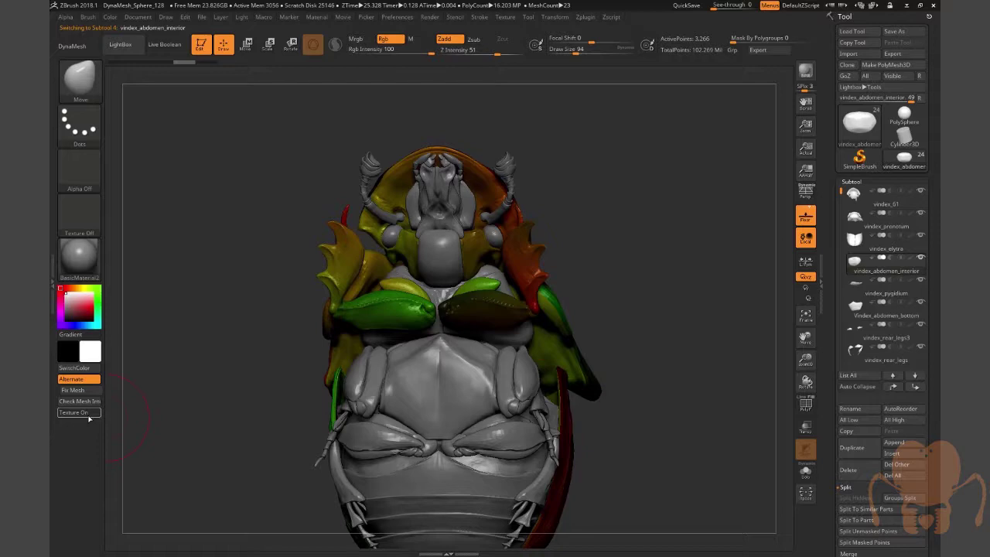
left_click(914, 296)
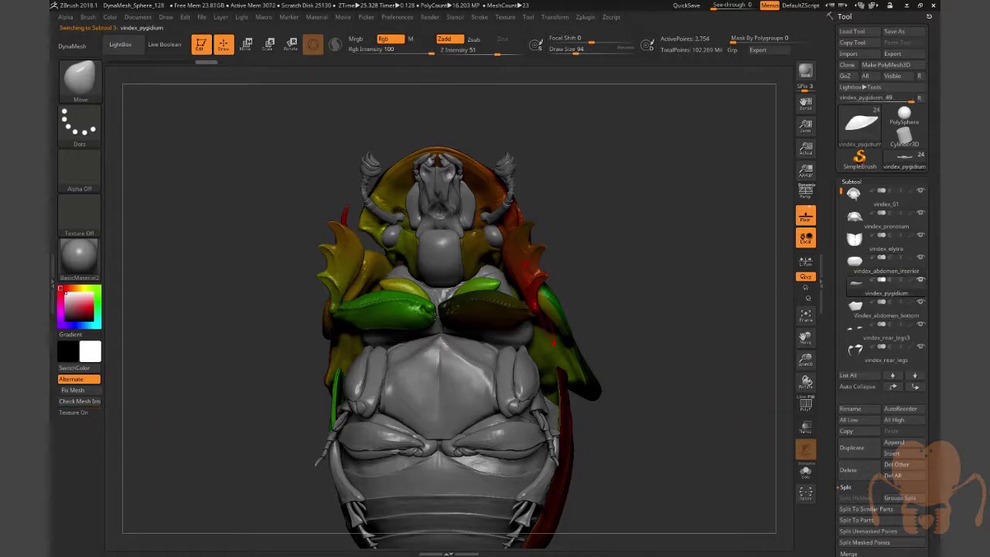
left_click(913, 313)
left_click(81, 413)
left_click_drag(152, 410, 217, 403)
left_click_drag(649, 431, 116, 232, "alt")
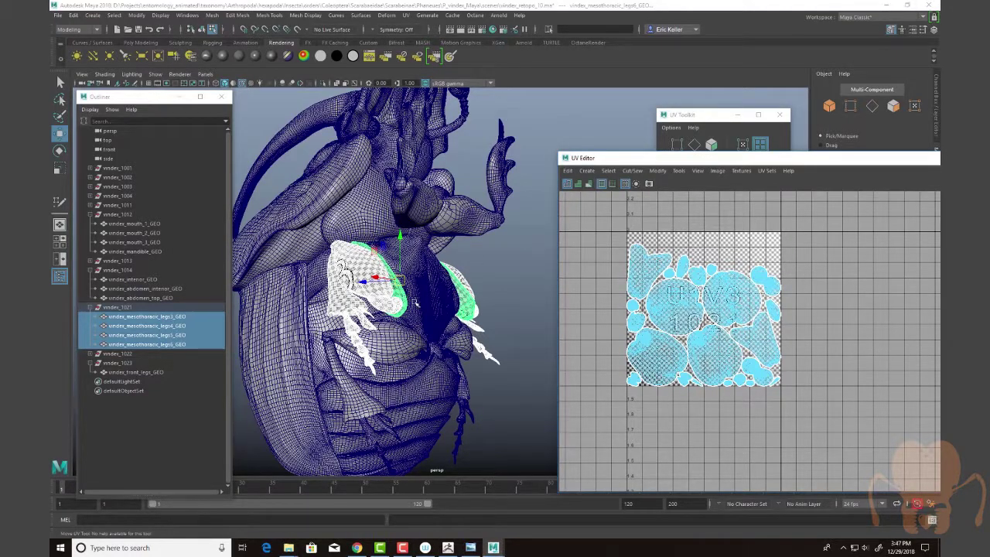
In Maya, show the viewport grid and examine the whole beetle with the vindex_1021 mesothoracic legs highlighted
left_click(149, 84)
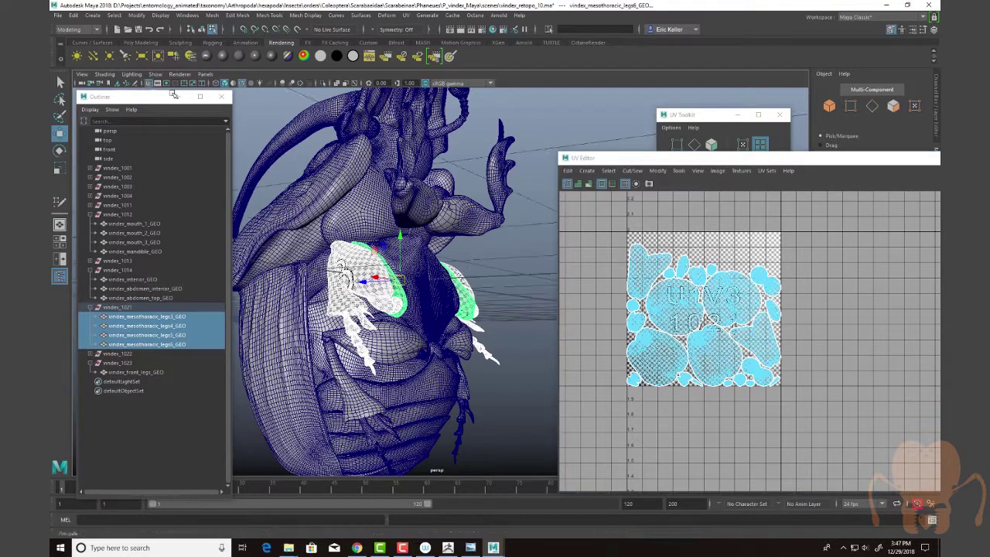
right_click_drag(368, 249, 341, 252, "alt")
left_click_drag(340, 252, 471, 285, "alt")
right_click_drag(470, 285, 418, 283, "alt")
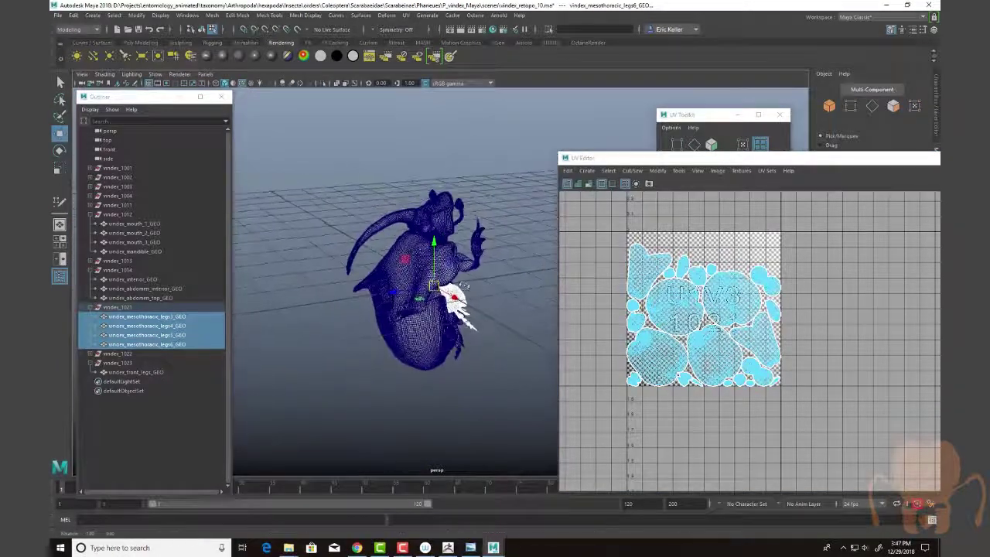
left_click_drag(418, 284, 475, 325, "alt")
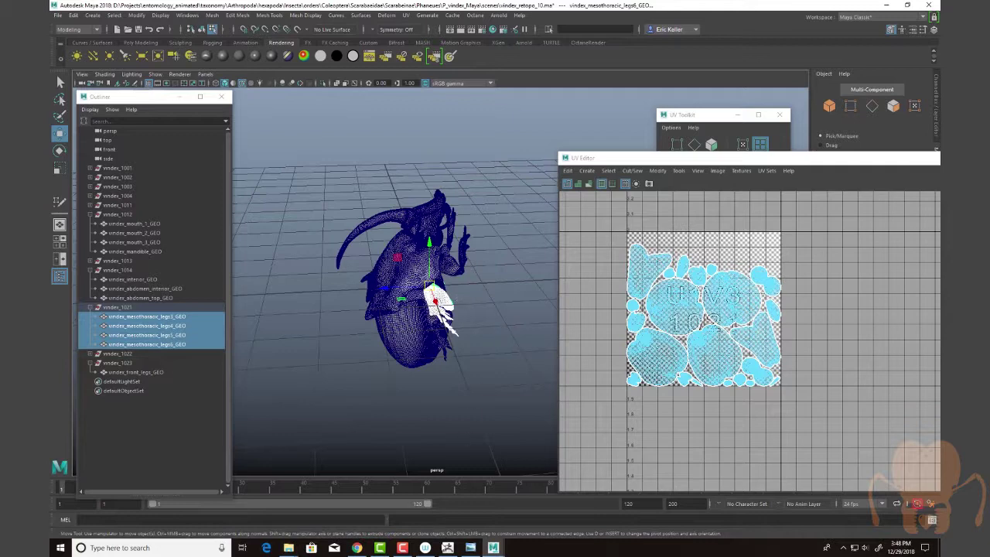
Switch back to ZBrush and examine the UV-map colors across the beetle's back and side
left_click(448, 549)
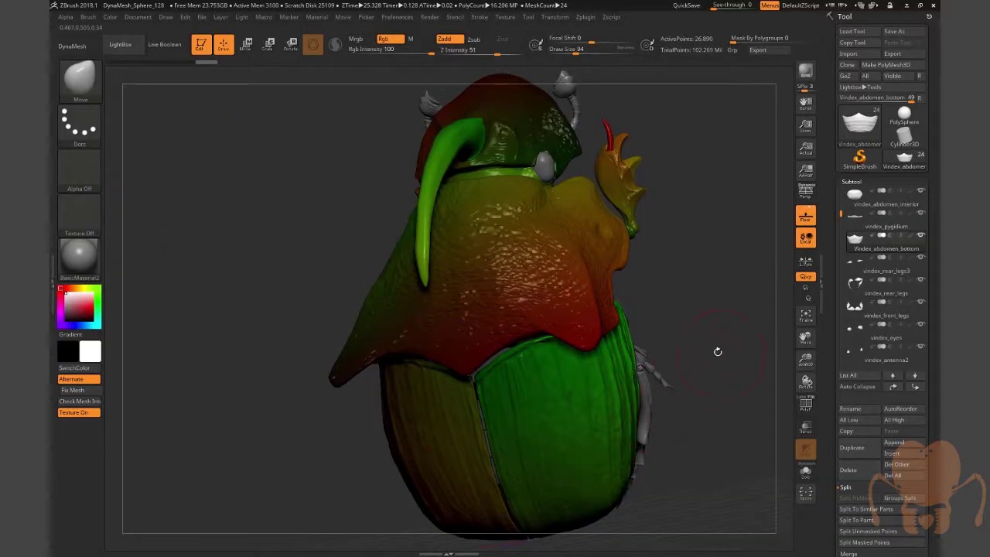
left_click_drag(718, 351, 597, 270)
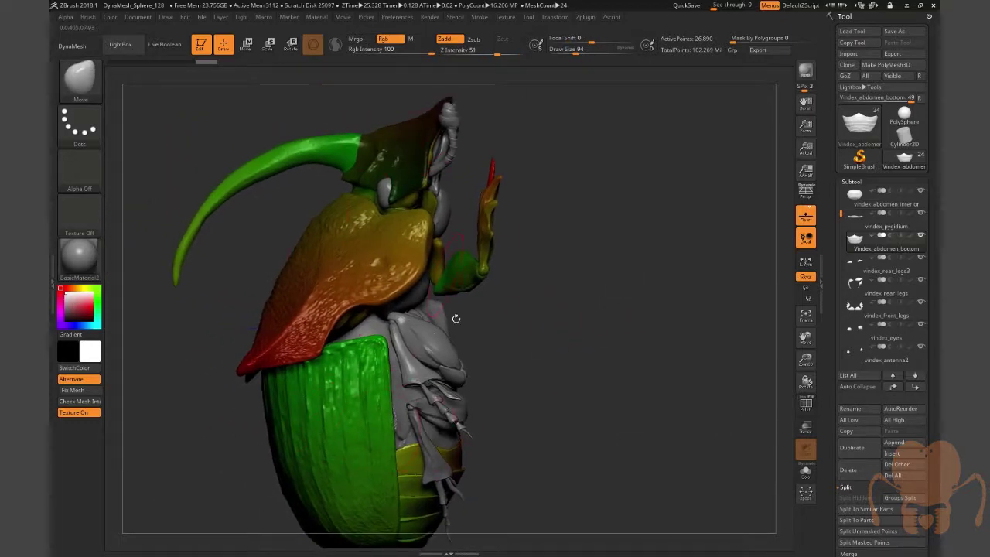
left_click_drag(587, 343, 608, 310)
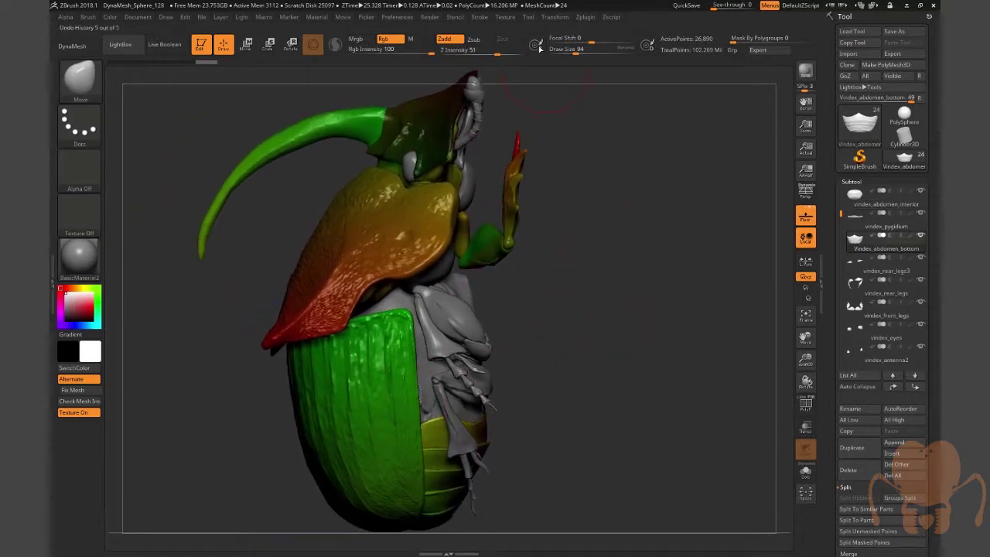
Review the Multi Map Exporter's map and mesh export options, and view the colored sculpt from the side
left_click(586, 18)
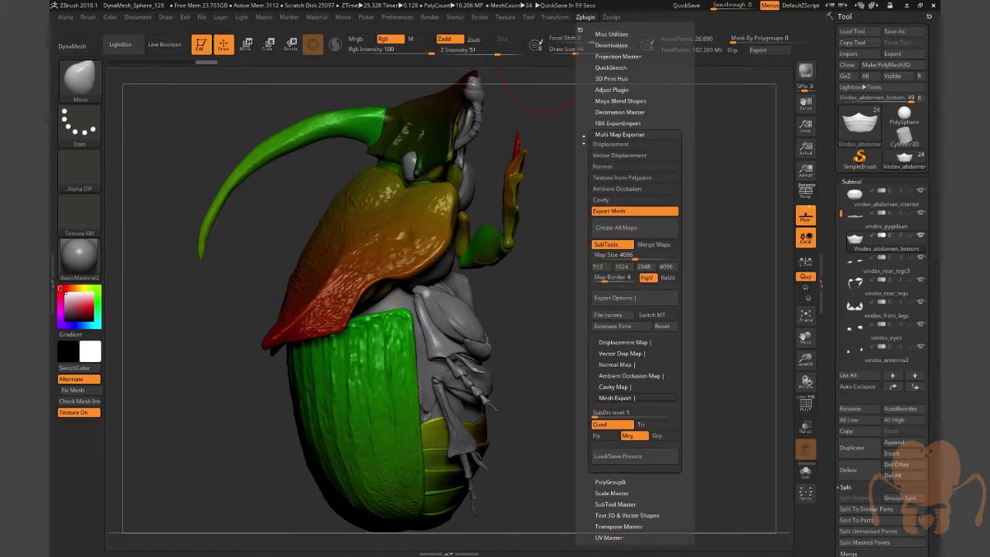
left_click_drag(564, 259, 551, 232)
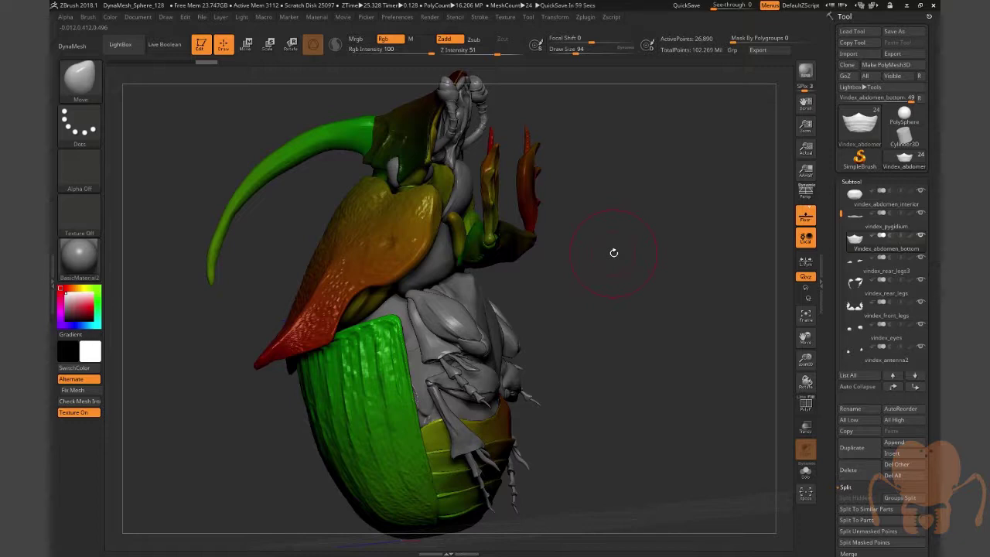
left_click_drag(613, 252, 647, 250)
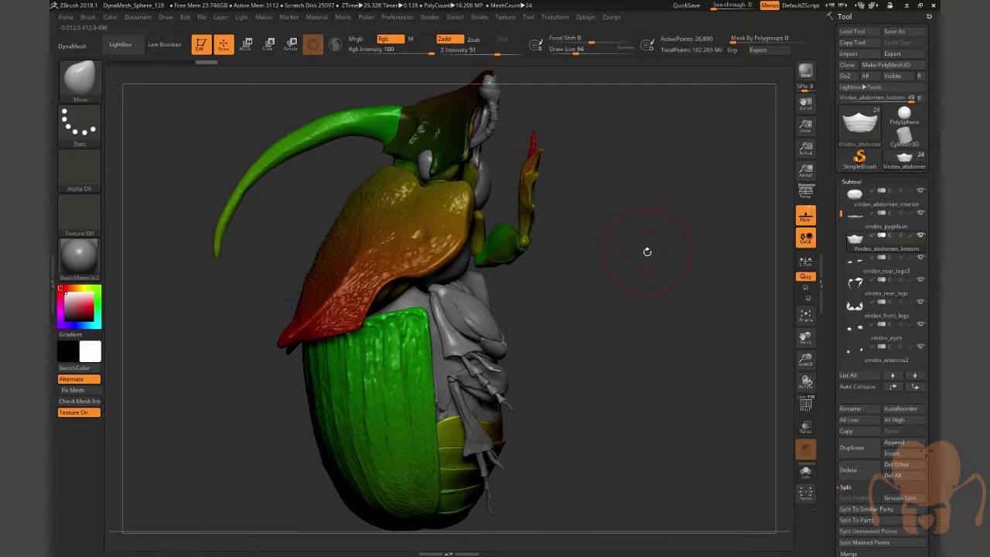